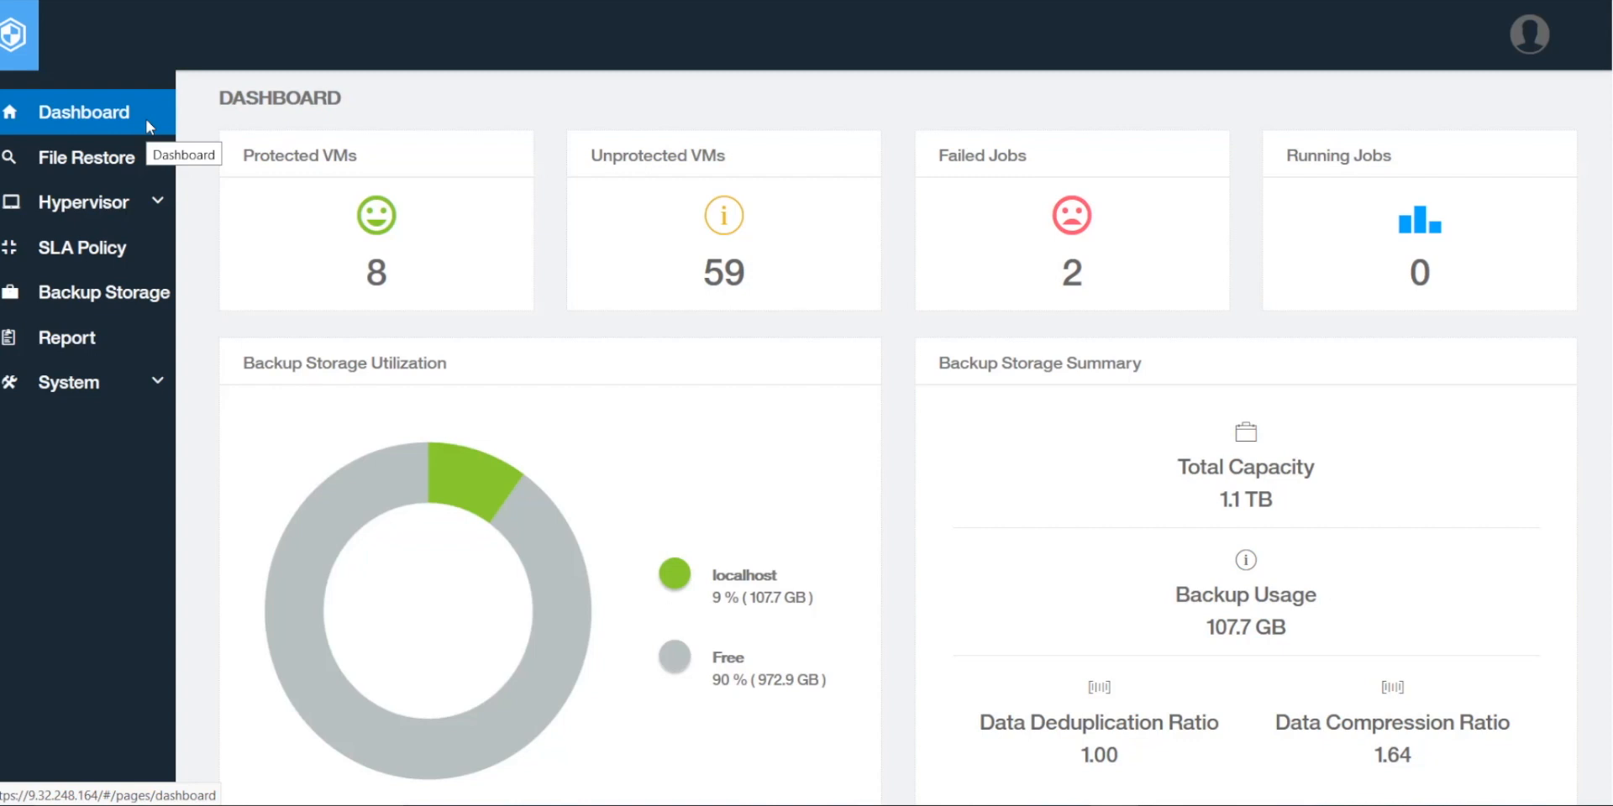
Step: Go from the dashboard to the Report page via the left sidebar
{"action": "left_click", "coordinate": [89, 342]}
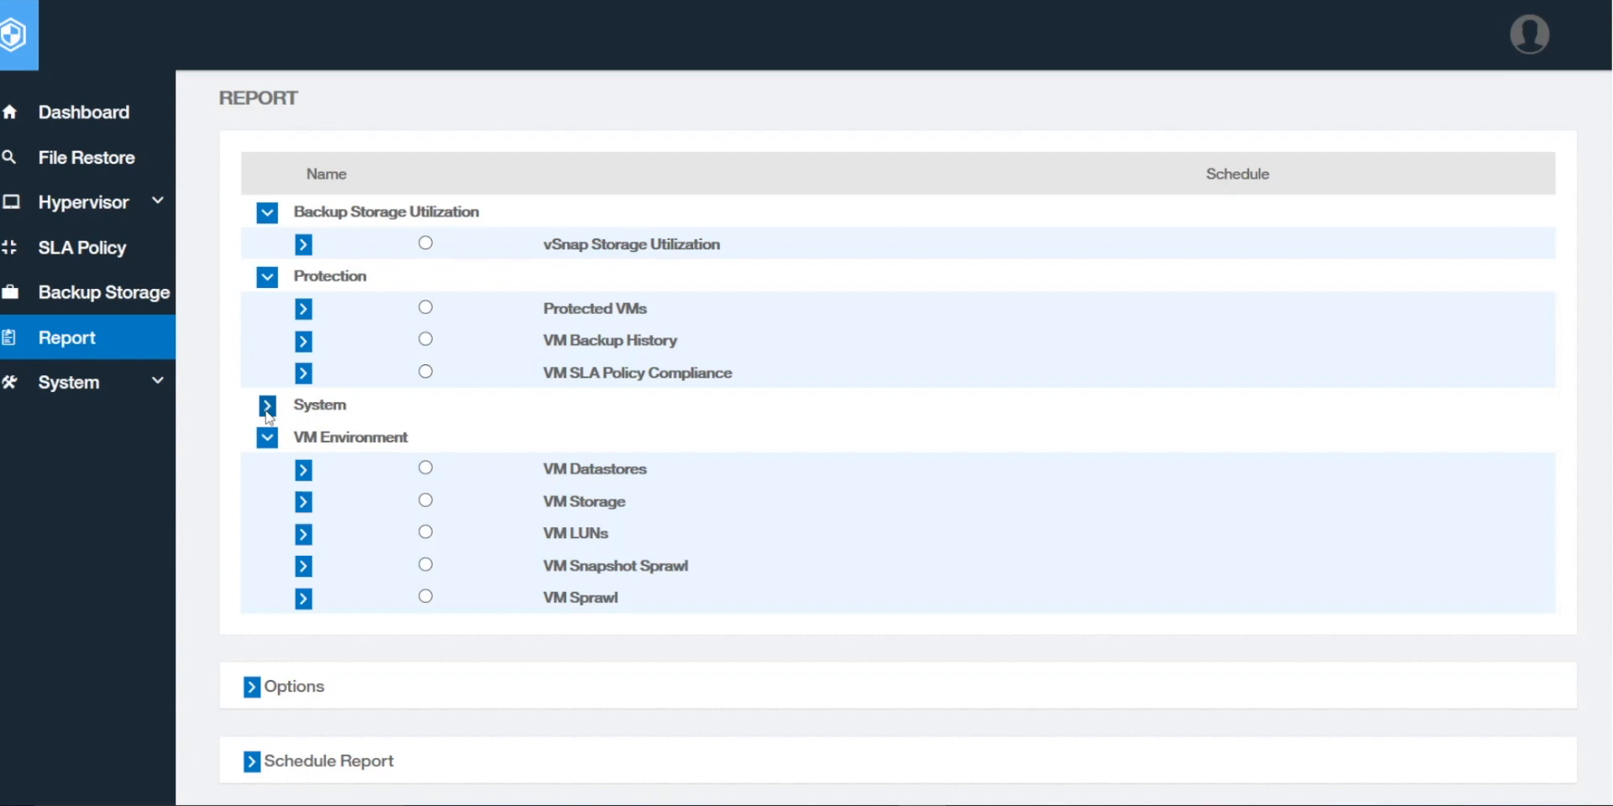
Step: Run the vSnap Storage Utilization report, showing localhost at 10% used of 1.06 TB
{"action": "left_click", "coordinate": [425, 245]}
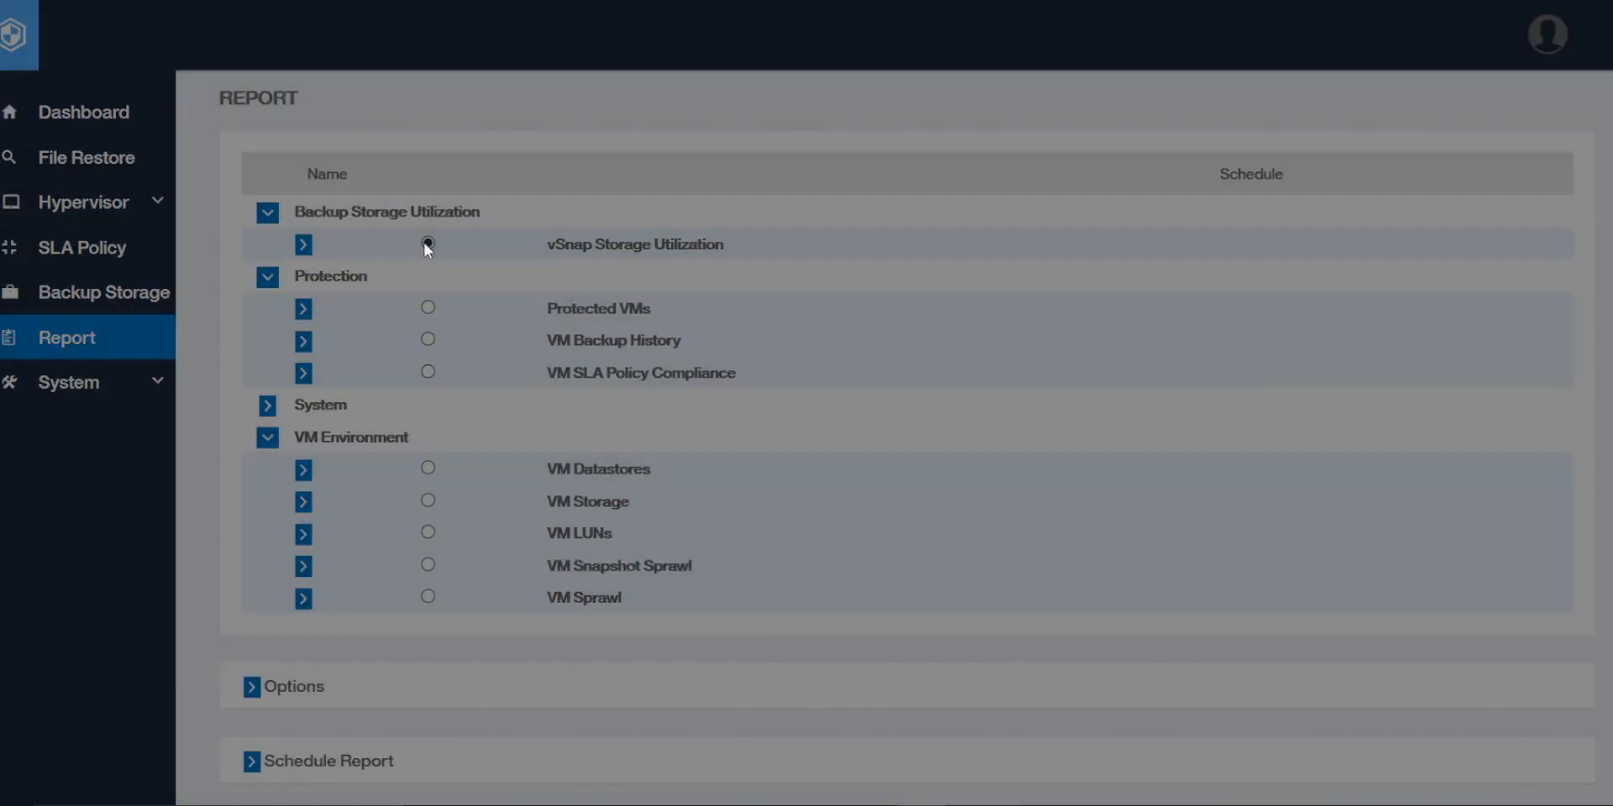
{"action": "scroll", "coordinate": [890, 484], "scroll_direction": "down", "scroll_amount": 2}
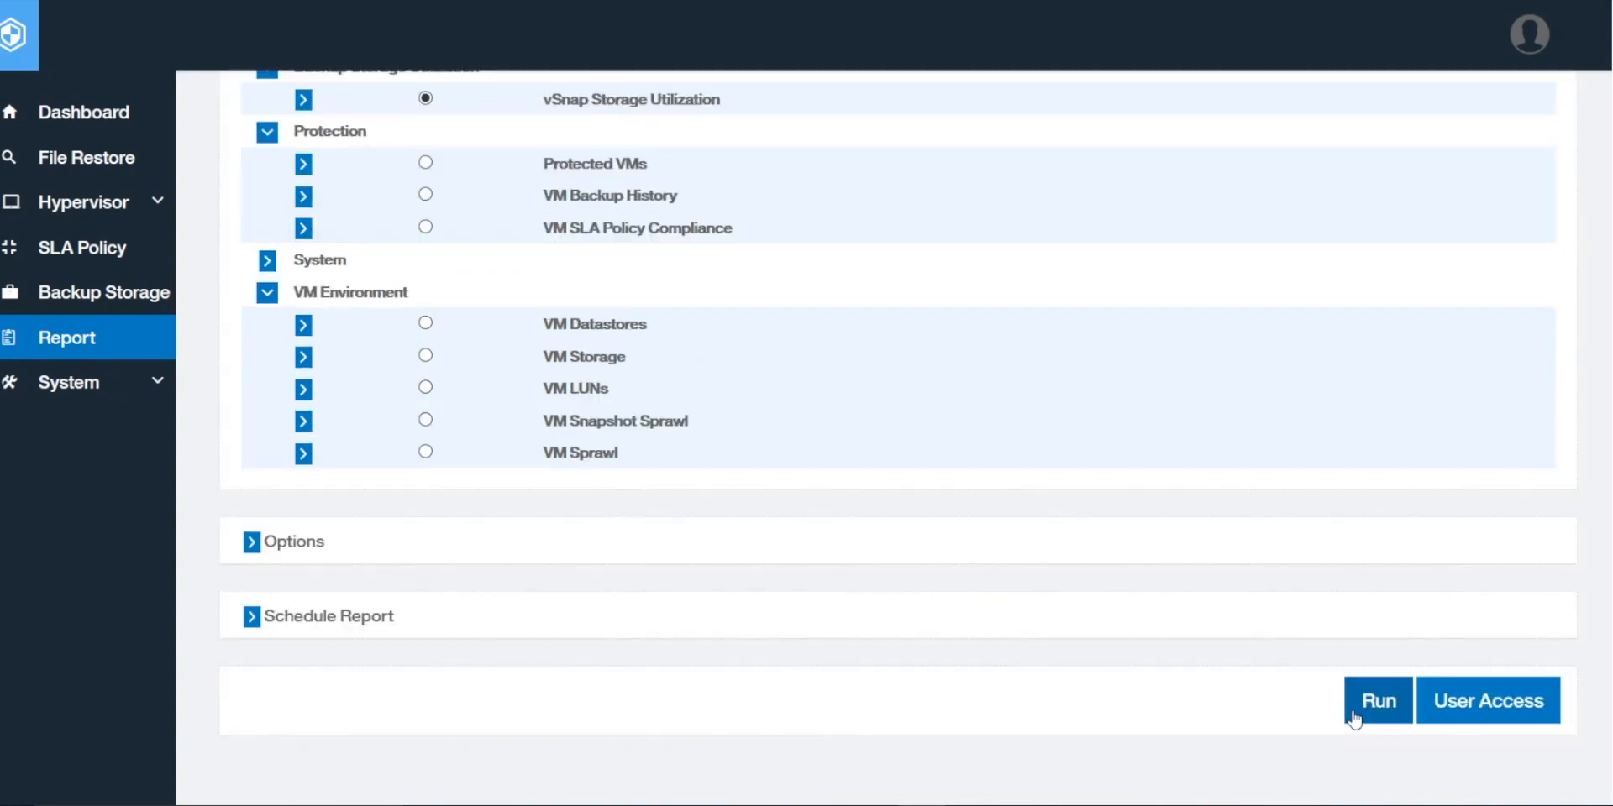
{"action": "left_click", "coordinate": [1353, 716]}
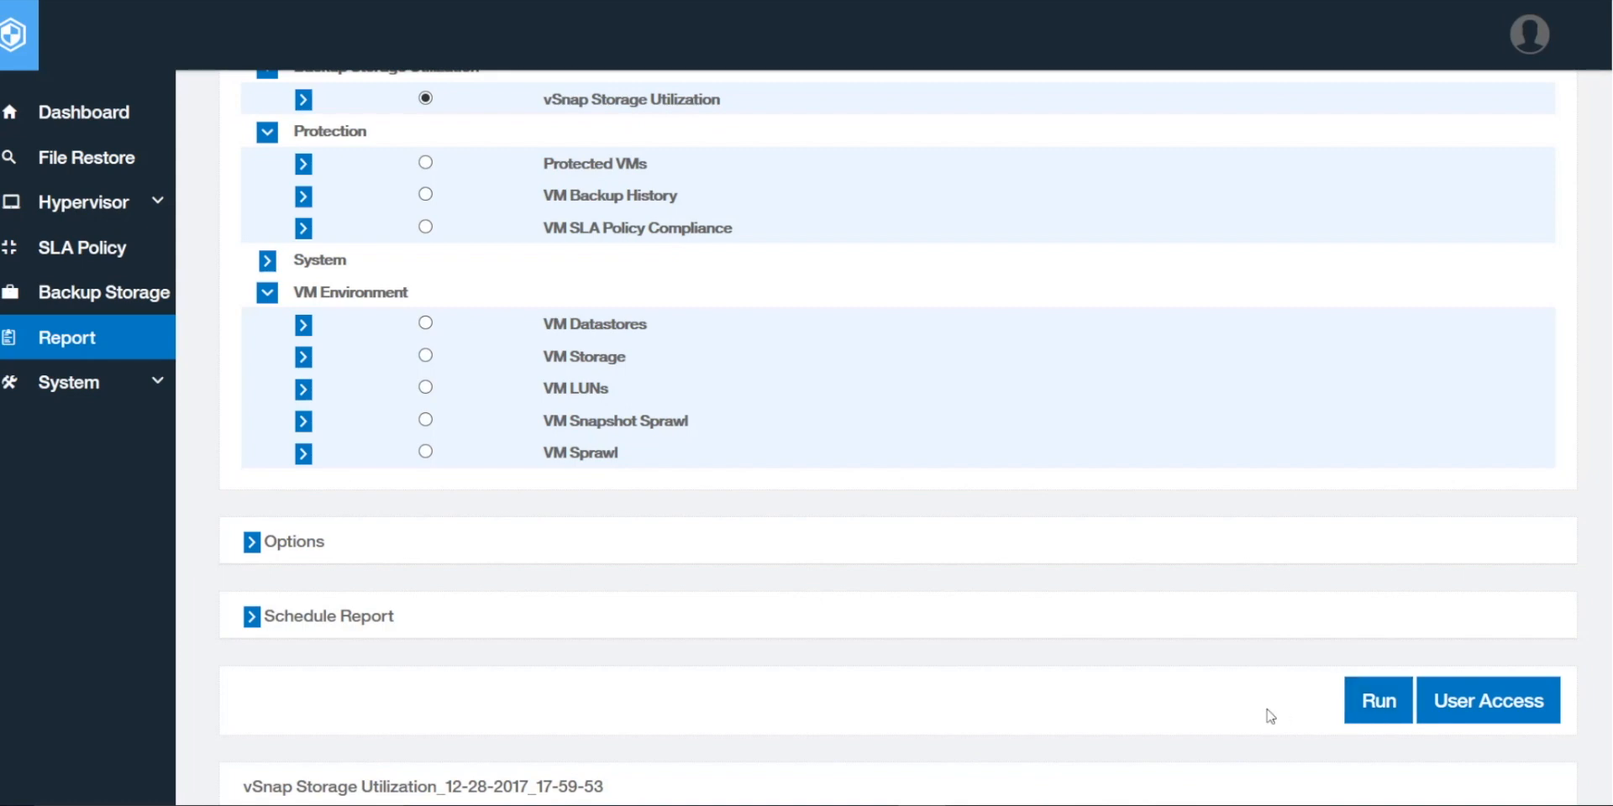
{"action": "scroll", "coordinate": [1043, 685], "scroll_direction": "down", "scroll_amount": 10}
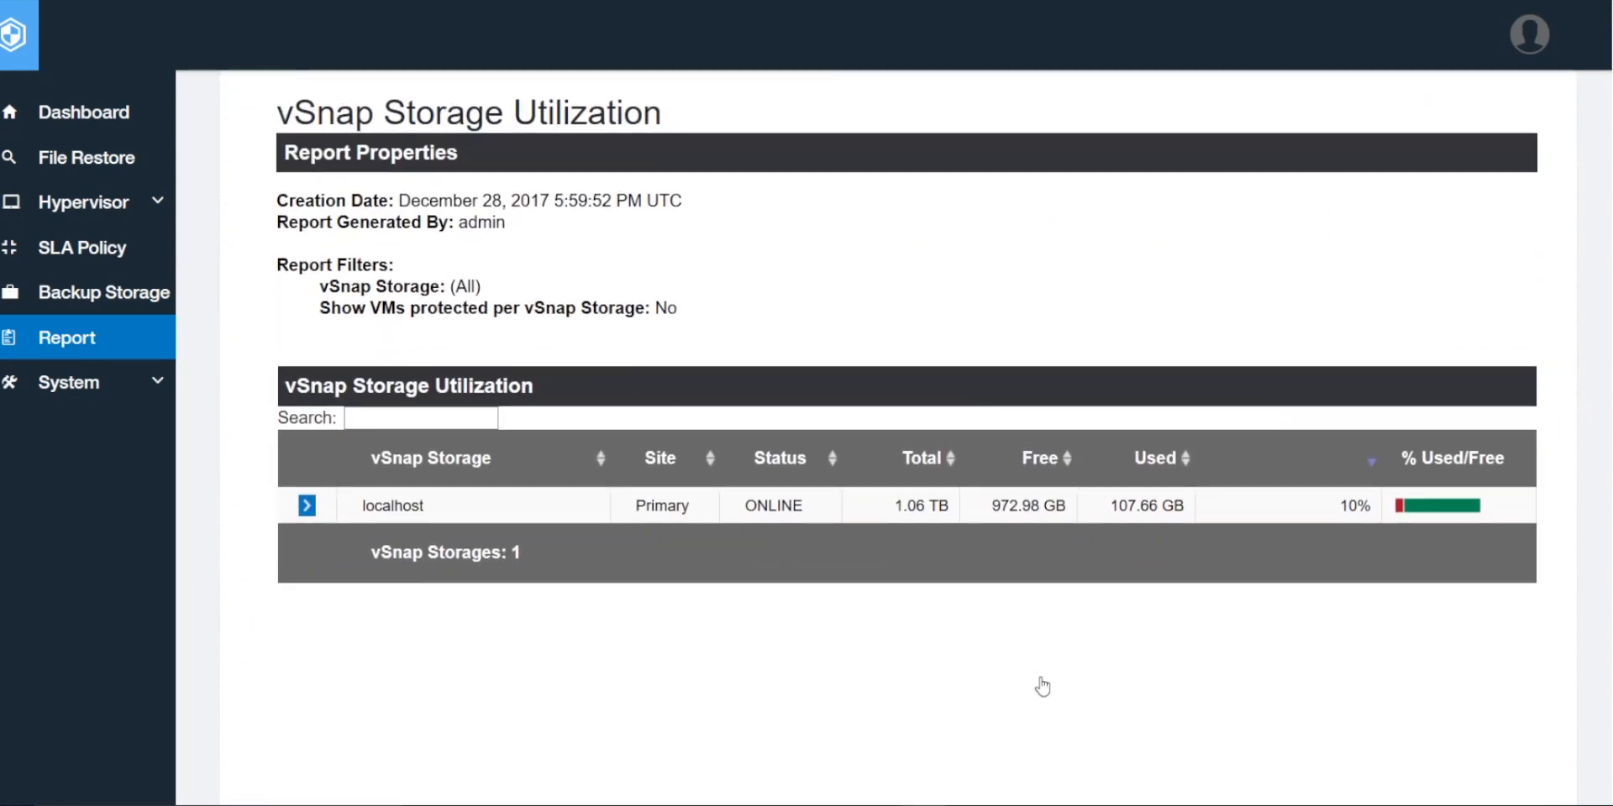
{"action": "scroll", "coordinate": [1043, 686], "scroll_direction": "up", "scroll_amount": 3}
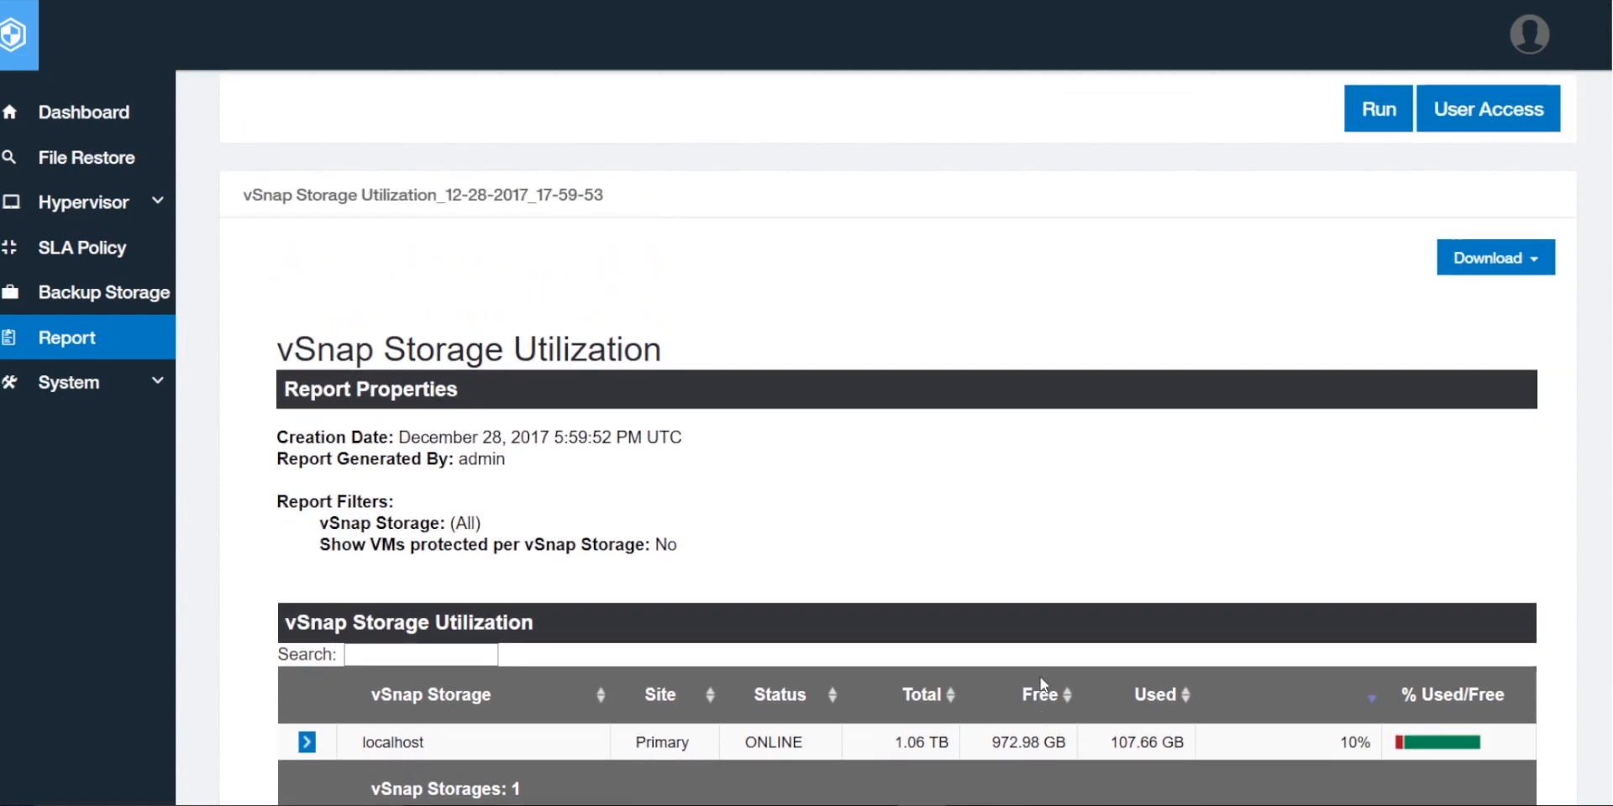
Step: Save the report as HTML file vSnap_Storage_Utilization2, overwriting the existing file
{"action": "left_click", "coordinate": [1530, 273]}
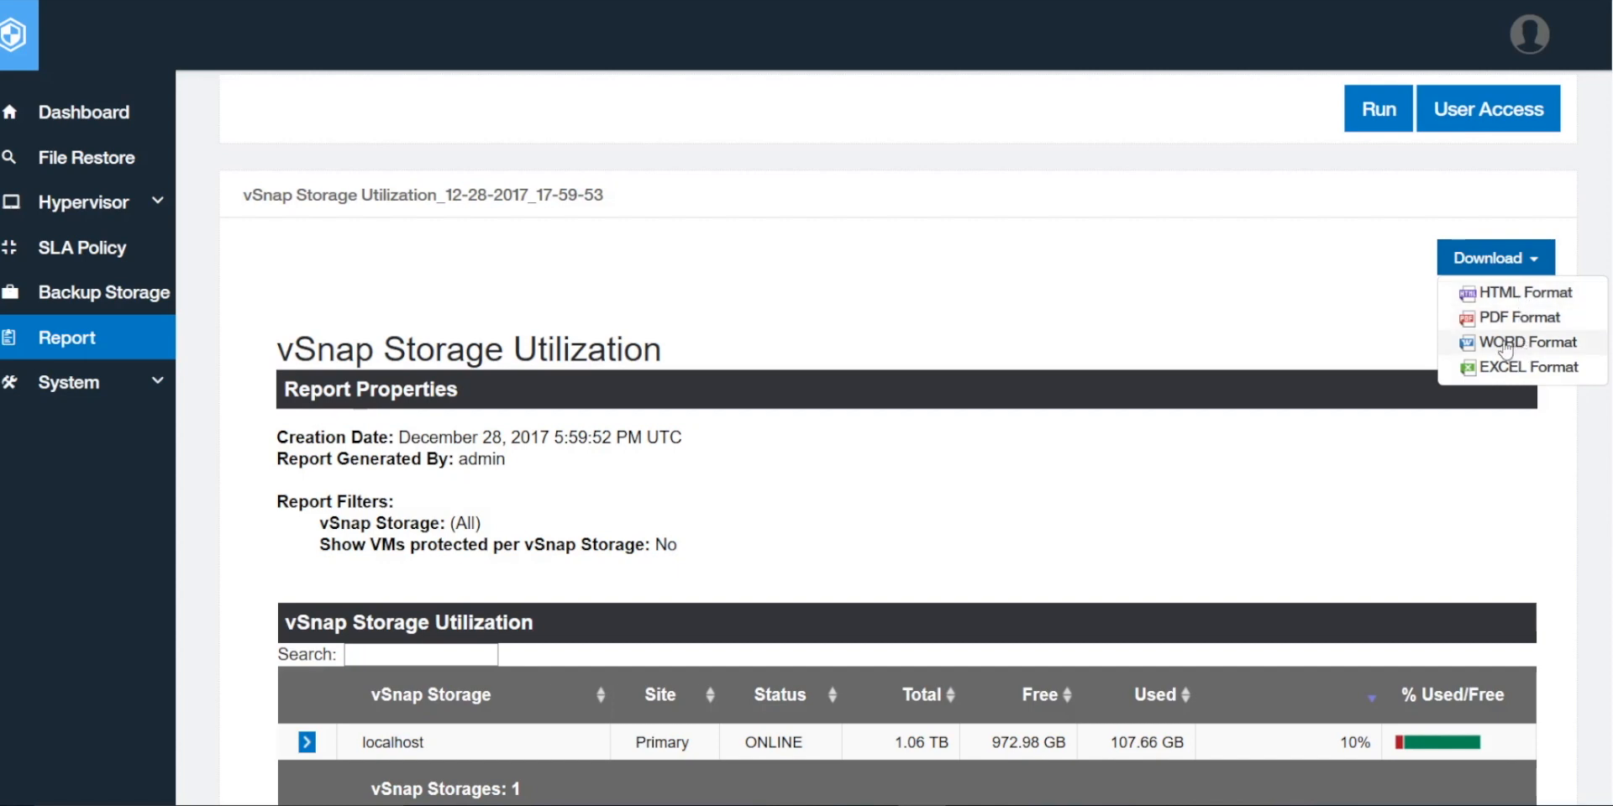
{"action": "left_click", "coordinate": [1501, 294]}
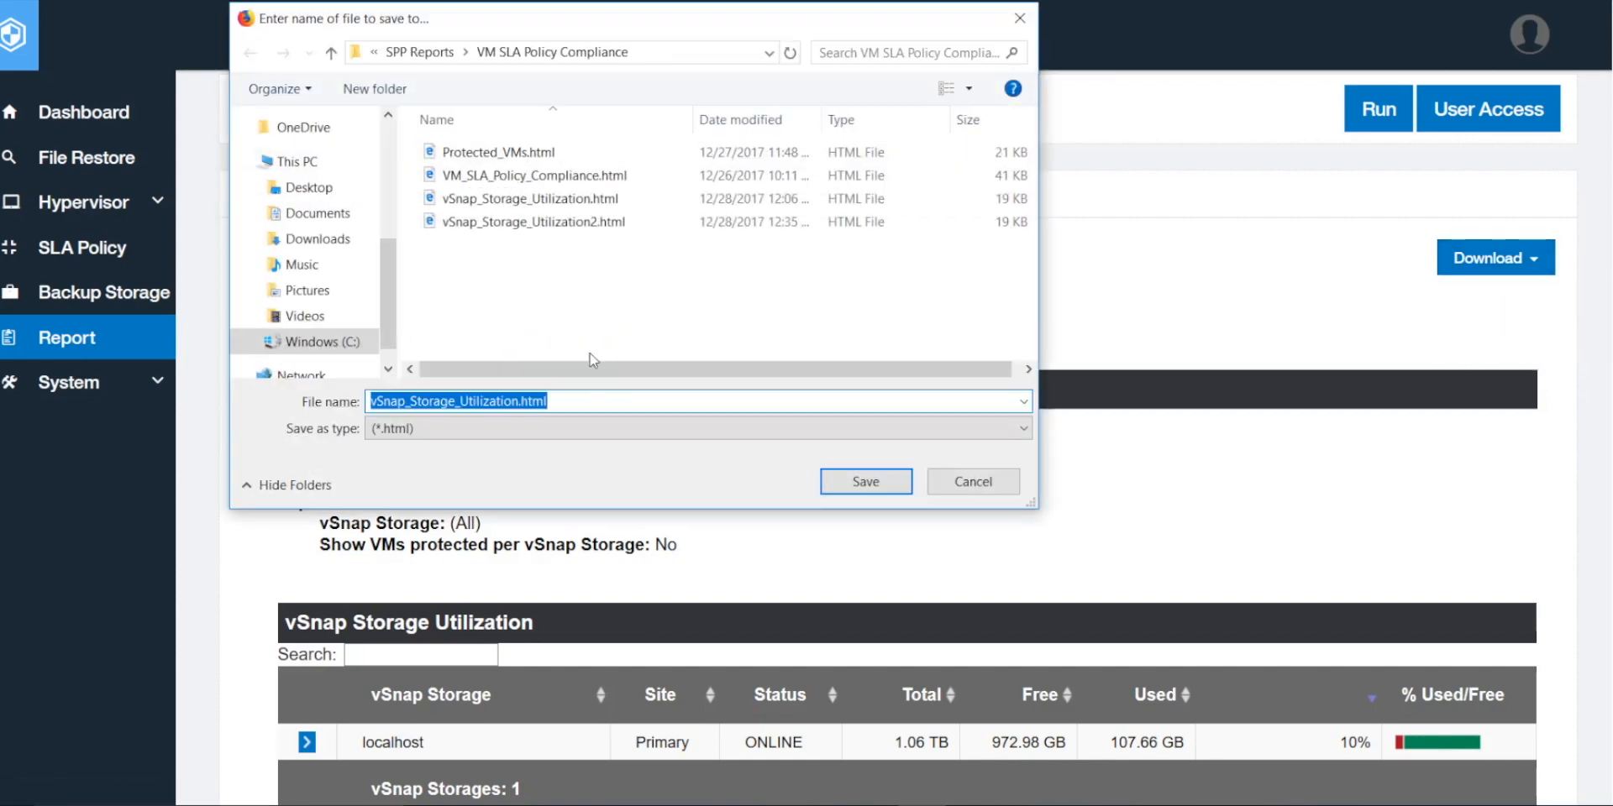
{"action": "left_click", "coordinate": [591, 400]}
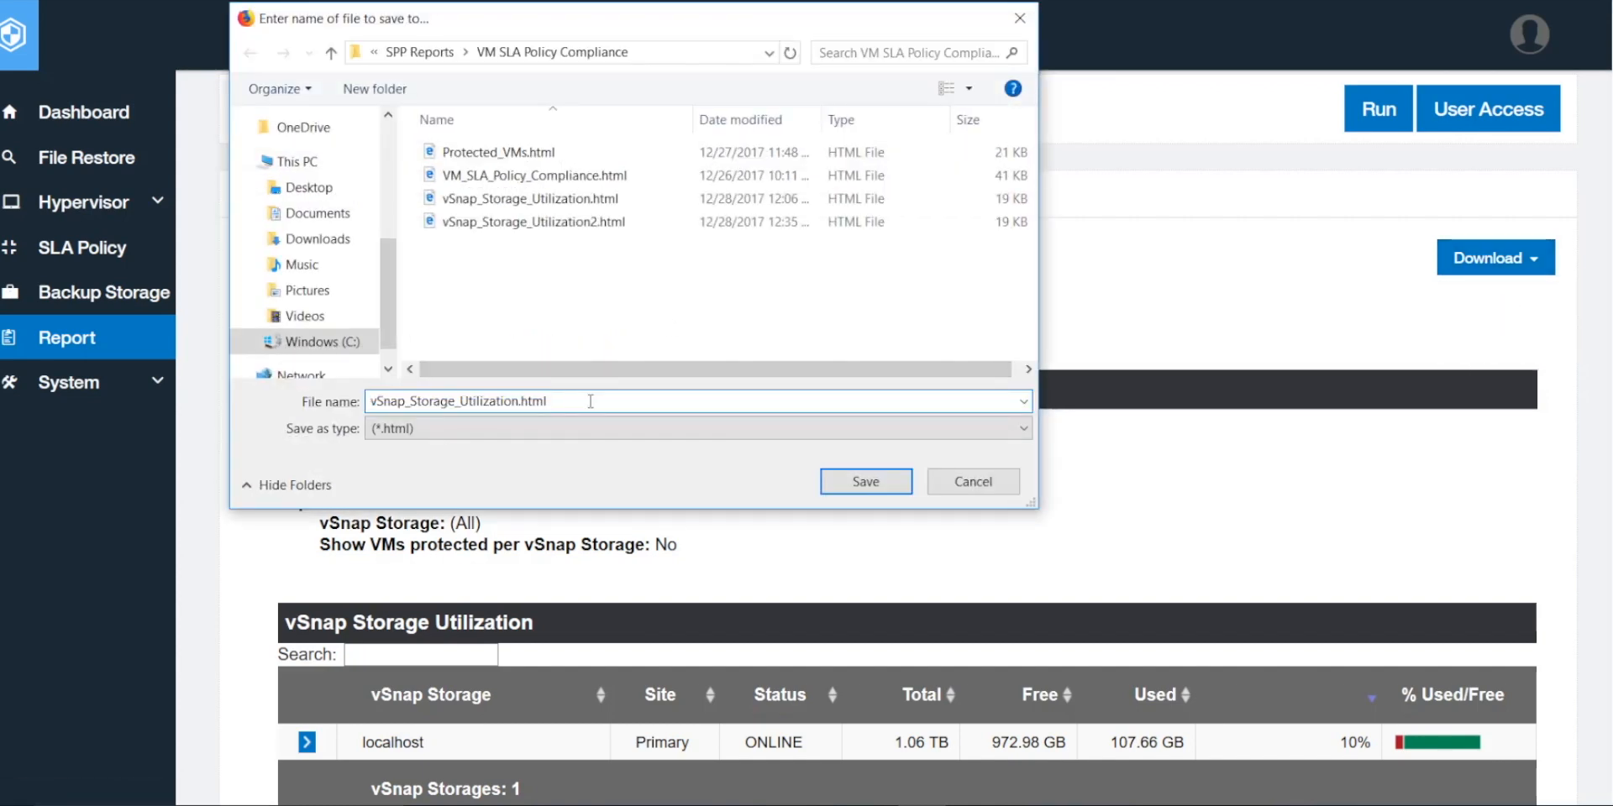
{"action": "key", "text": "BackSpace"}
{"action": "key", "text": "BackSpace"}
{"action": "key", "text": "BackSpace"}
{"action": "key", "text": "BackSpace"}
{"action": "key", "text": "BackSpace"}
{"action": "type", "text": "2"}
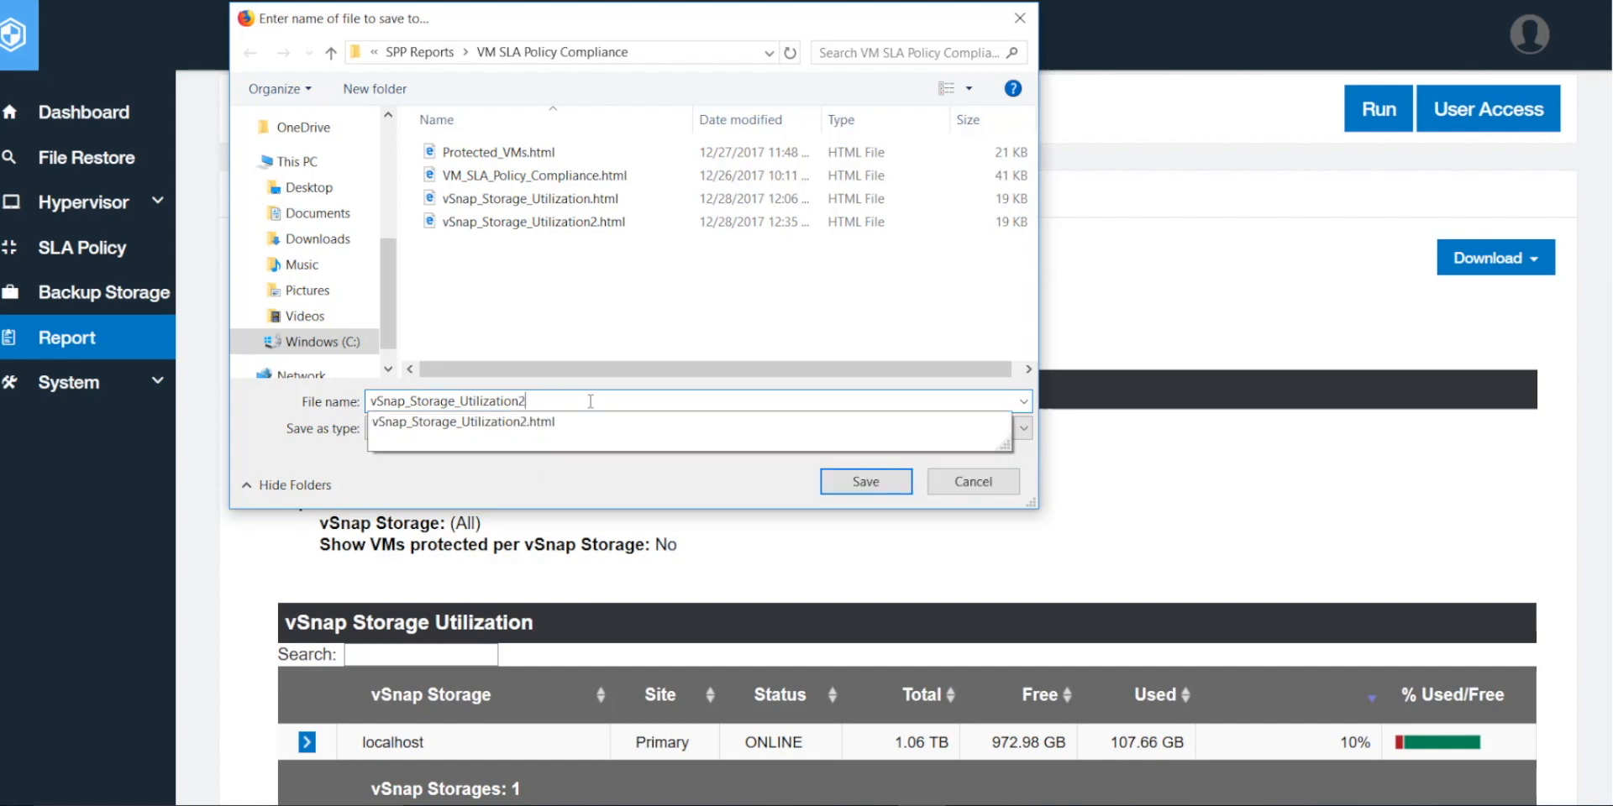
{"action": "left_click", "coordinate": [853, 496]}
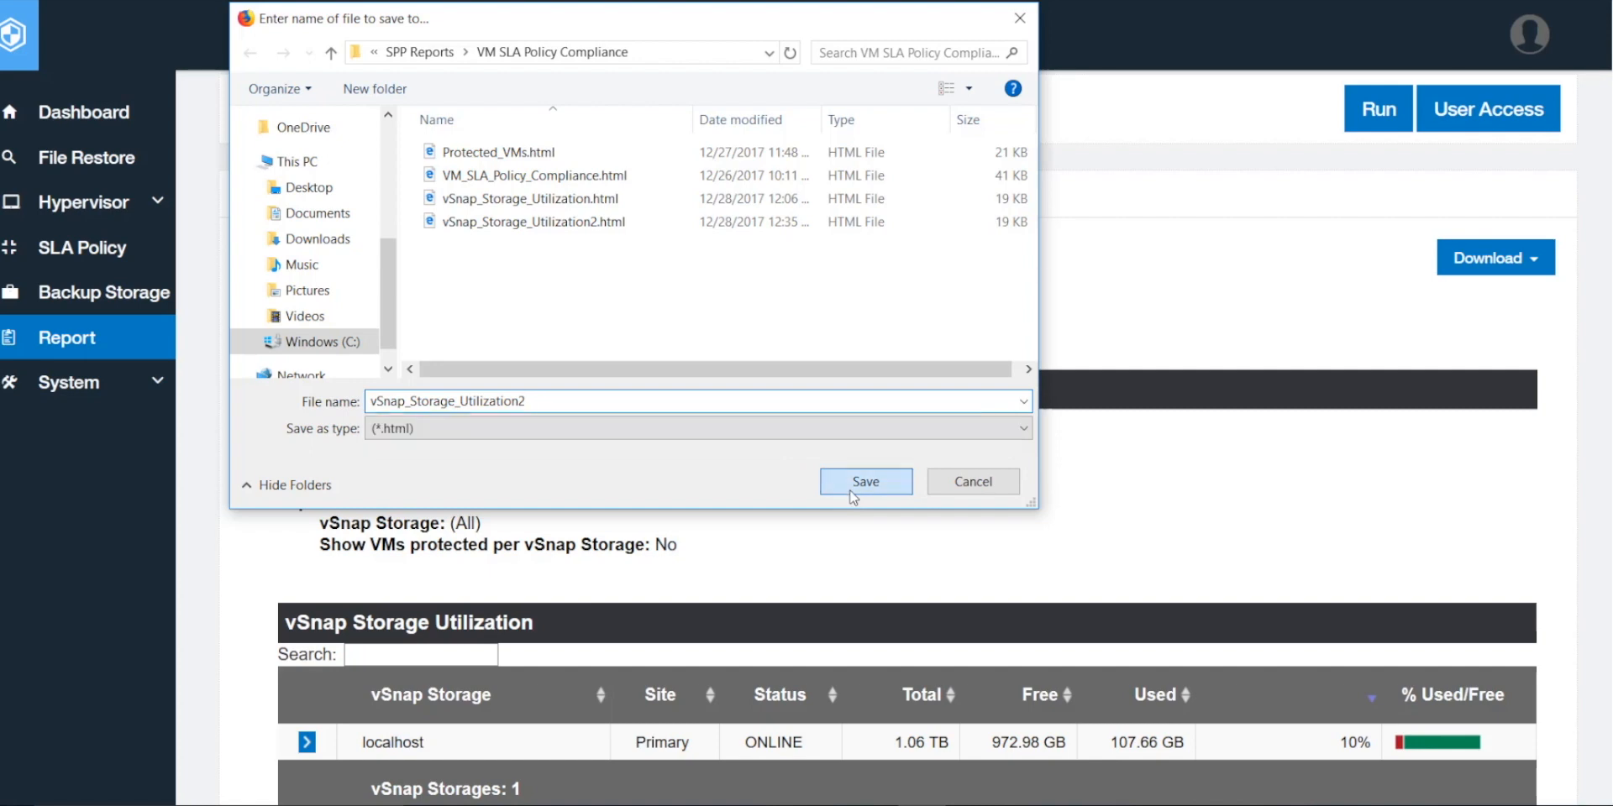
{"action": "left_click", "coordinate": [857, 377]}
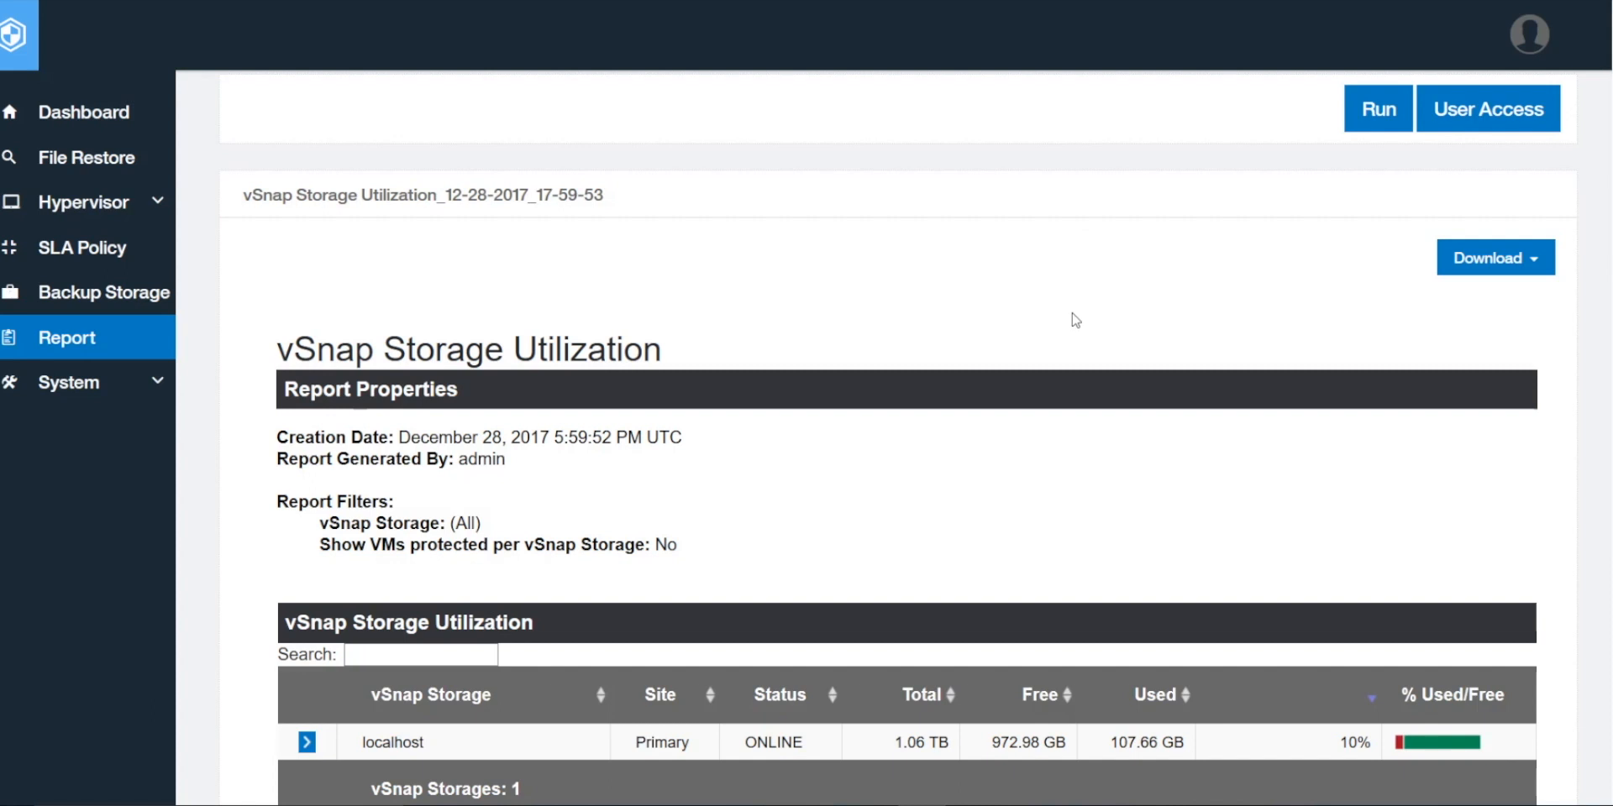
Step: Scroll back up the report list and select the Protected VMs report
{"action": "scroll", "coordinate": [1076, 320], "scroll_direction": "up", "scroll_amount": 5}
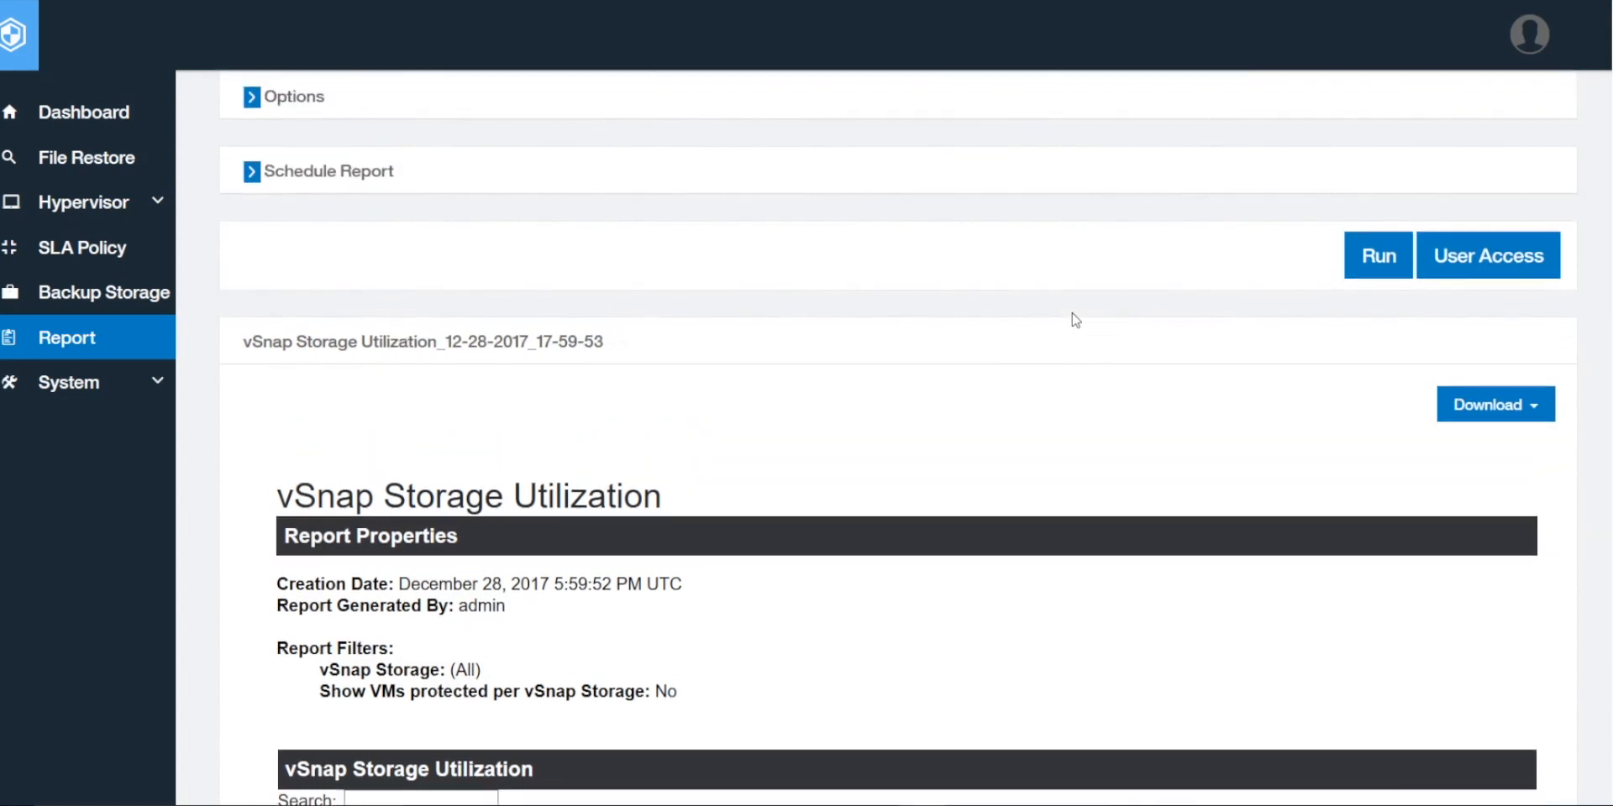
{"action": "scroll", "coordinate": [1075, 320], "scroll_direction": "up", "scroll_amount": 3}
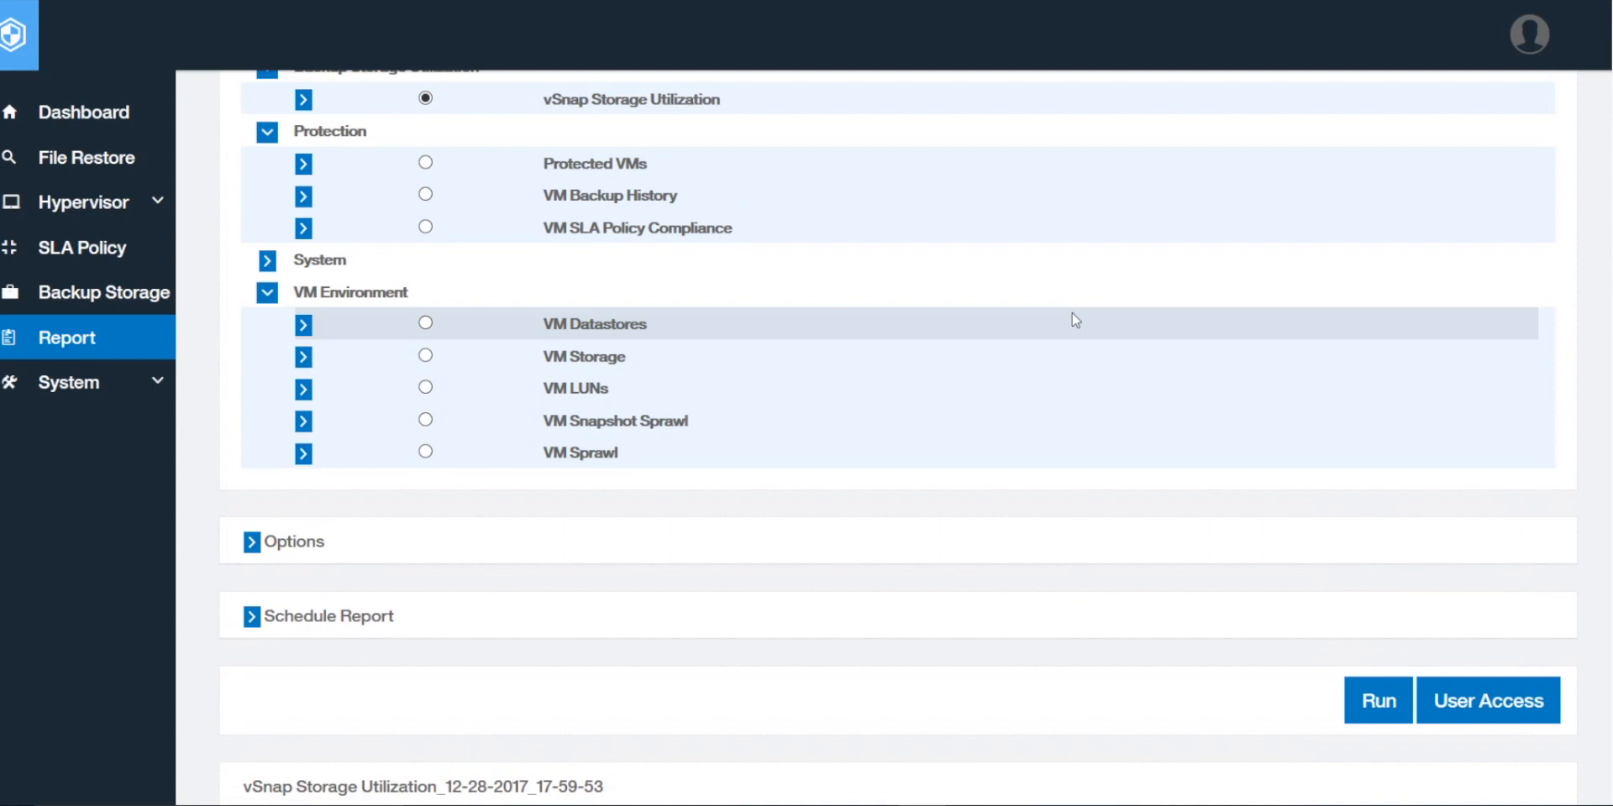
{"action": "scroll", "coordinate": [1072, 313], "scroll_direction": "down", "scroll_amount": 3}
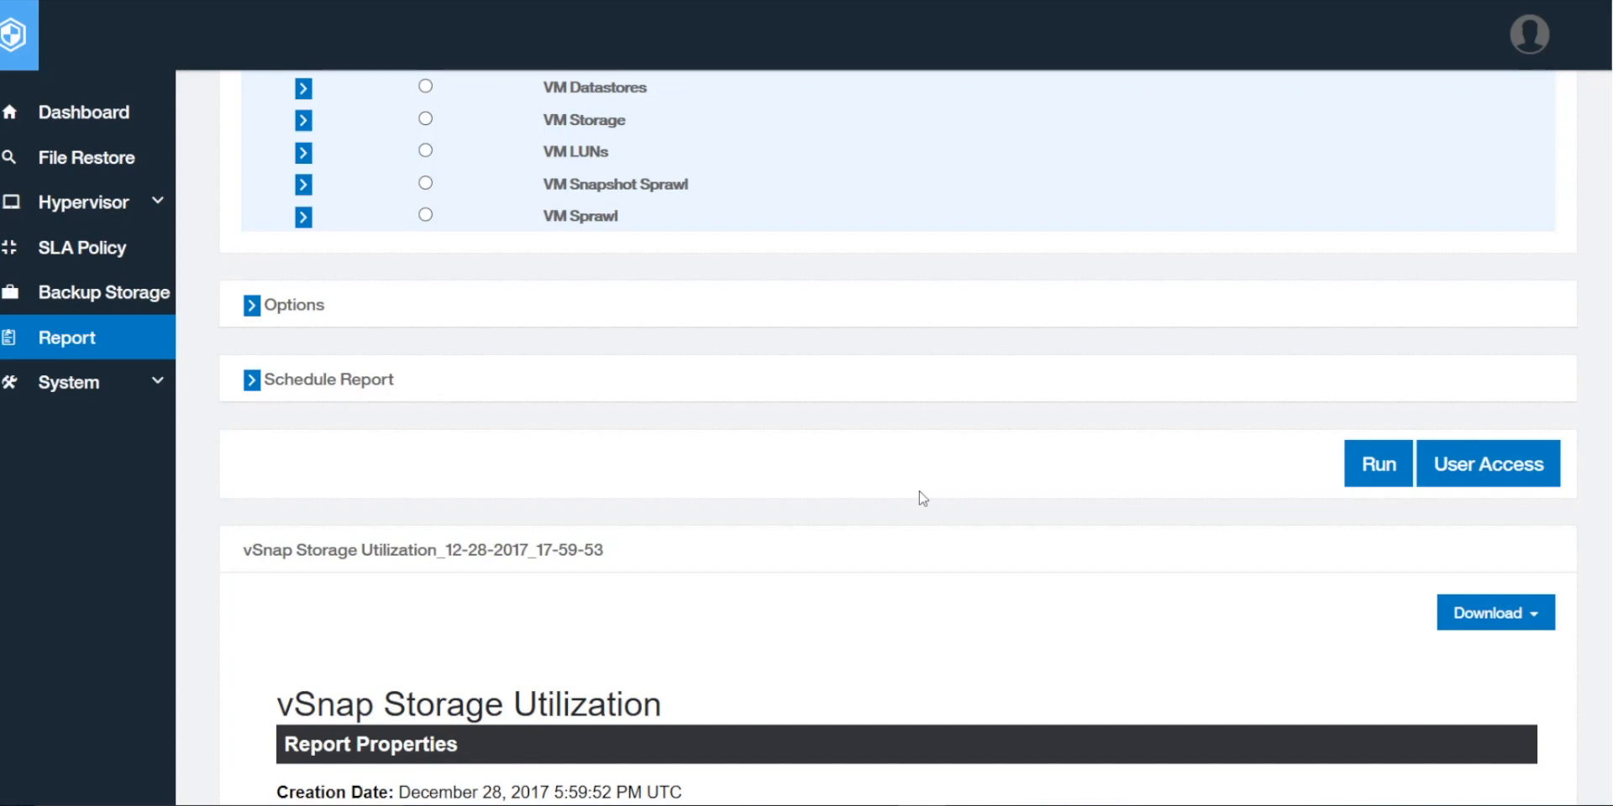
{"action": "scroll", "coordinate": [922, 498], "scroll_direction": "up", "scroll_amount": 5}
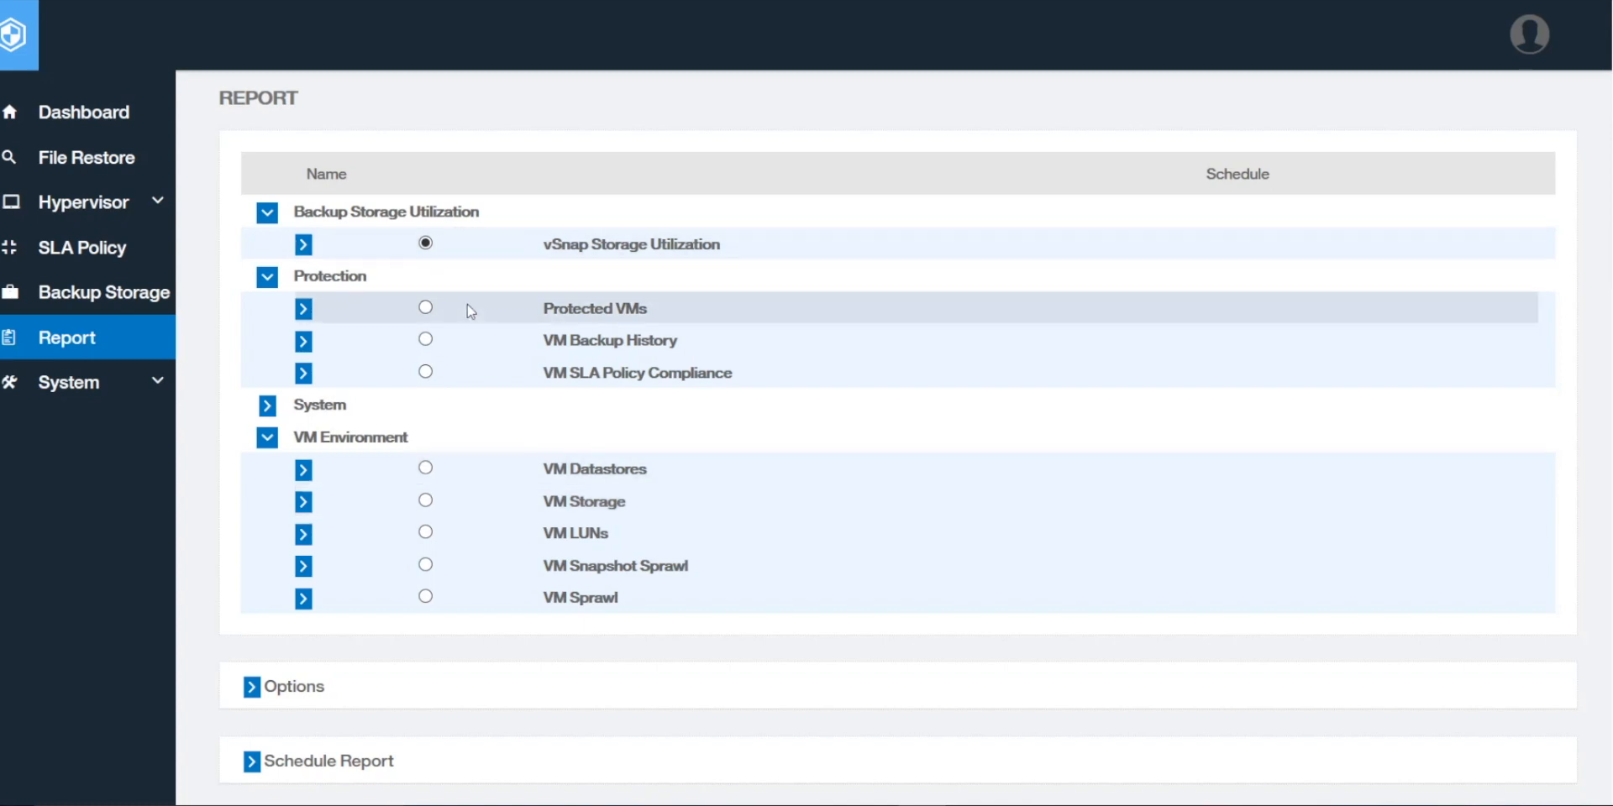
{"action": "left_click", "coordinate": [426, 308]}
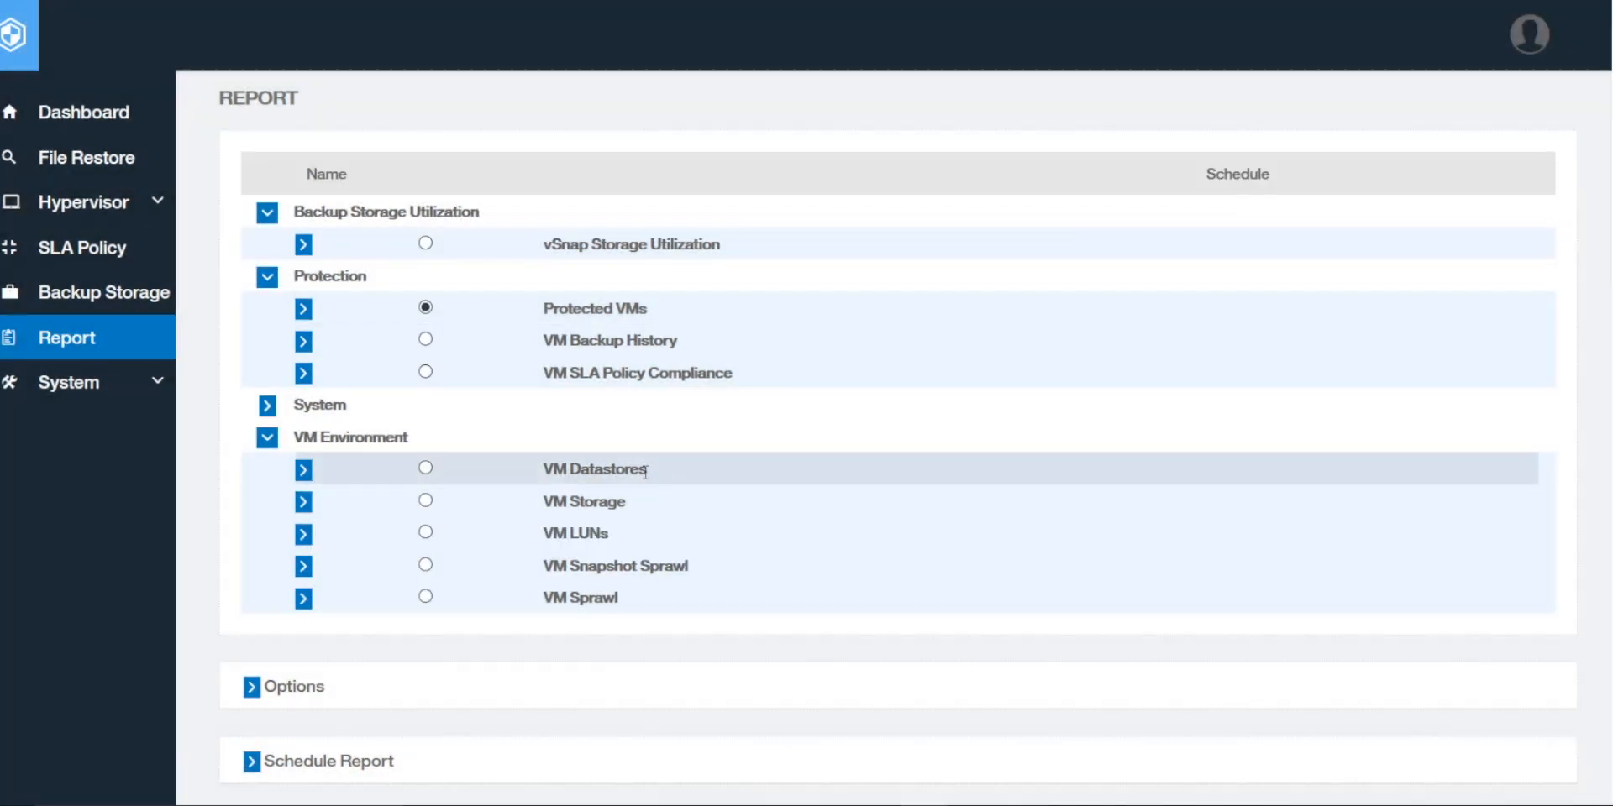
{"action": "scroll", "coordinate": [745, 470], "scroll_direction": "down", "scroll_amount": 3}
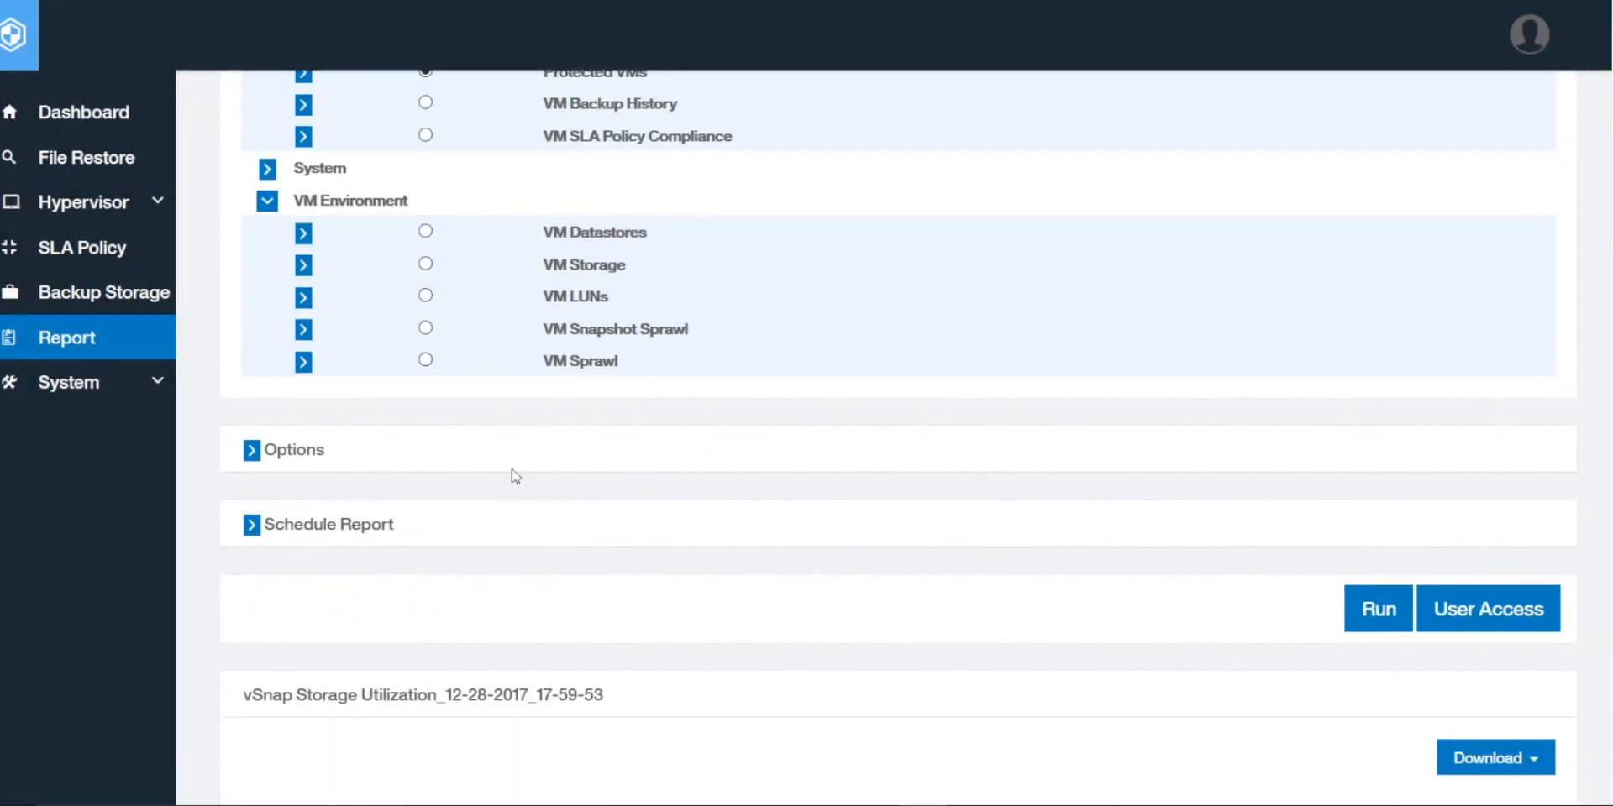
Step: In Options, set Hypervisor Type to VMware and Hypervisor to xiv185.swg.usma.ibm.com
{"action": "left_click", "coordinate": [252, 458]}
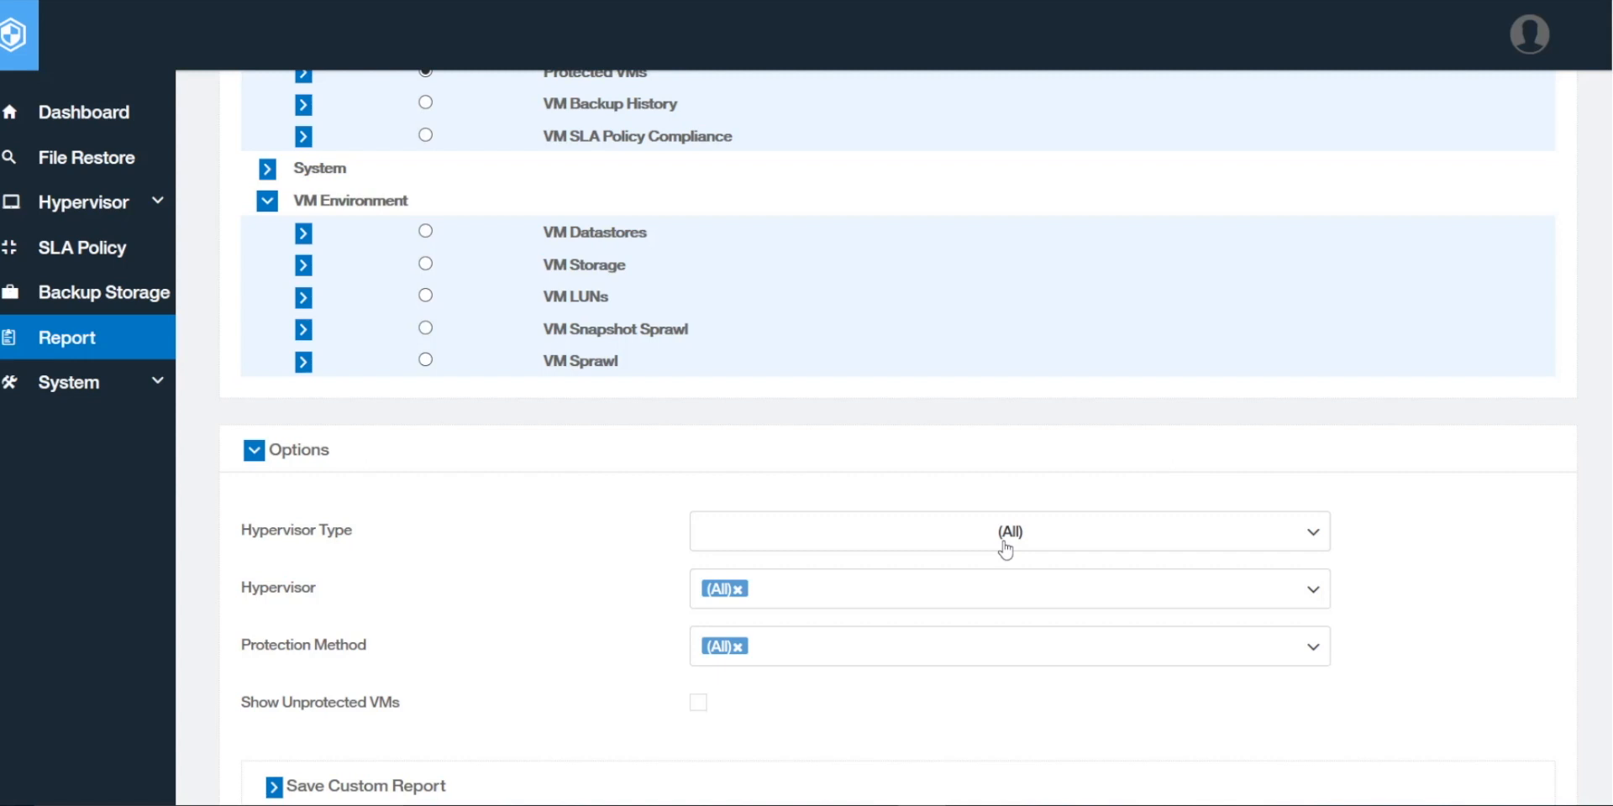
{"action": "left_click", "coordinate": [1141, 549]}
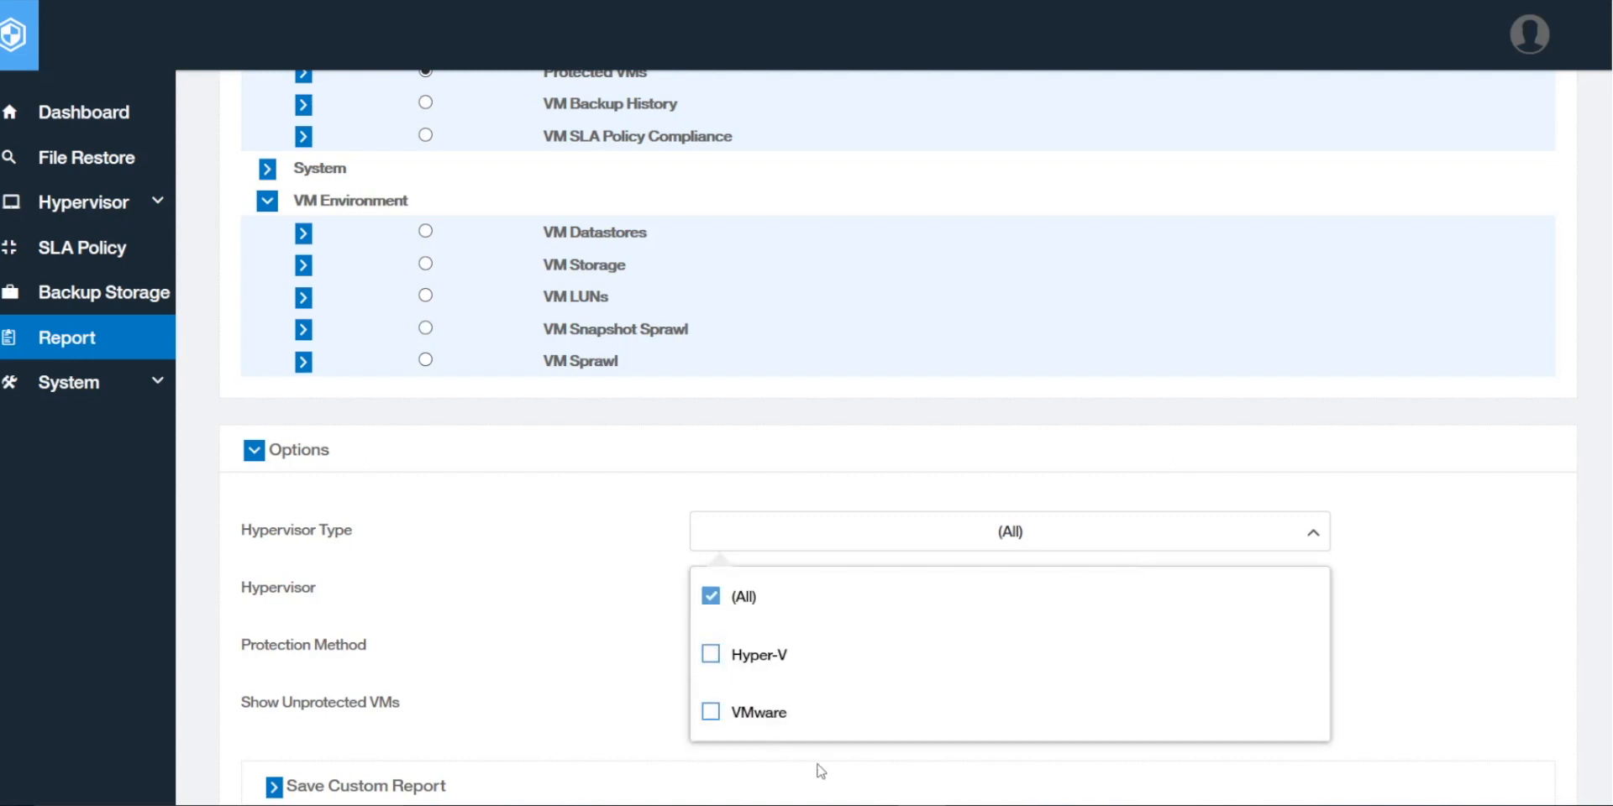
{"action": "left_click", "coordinate": [712, 713]}
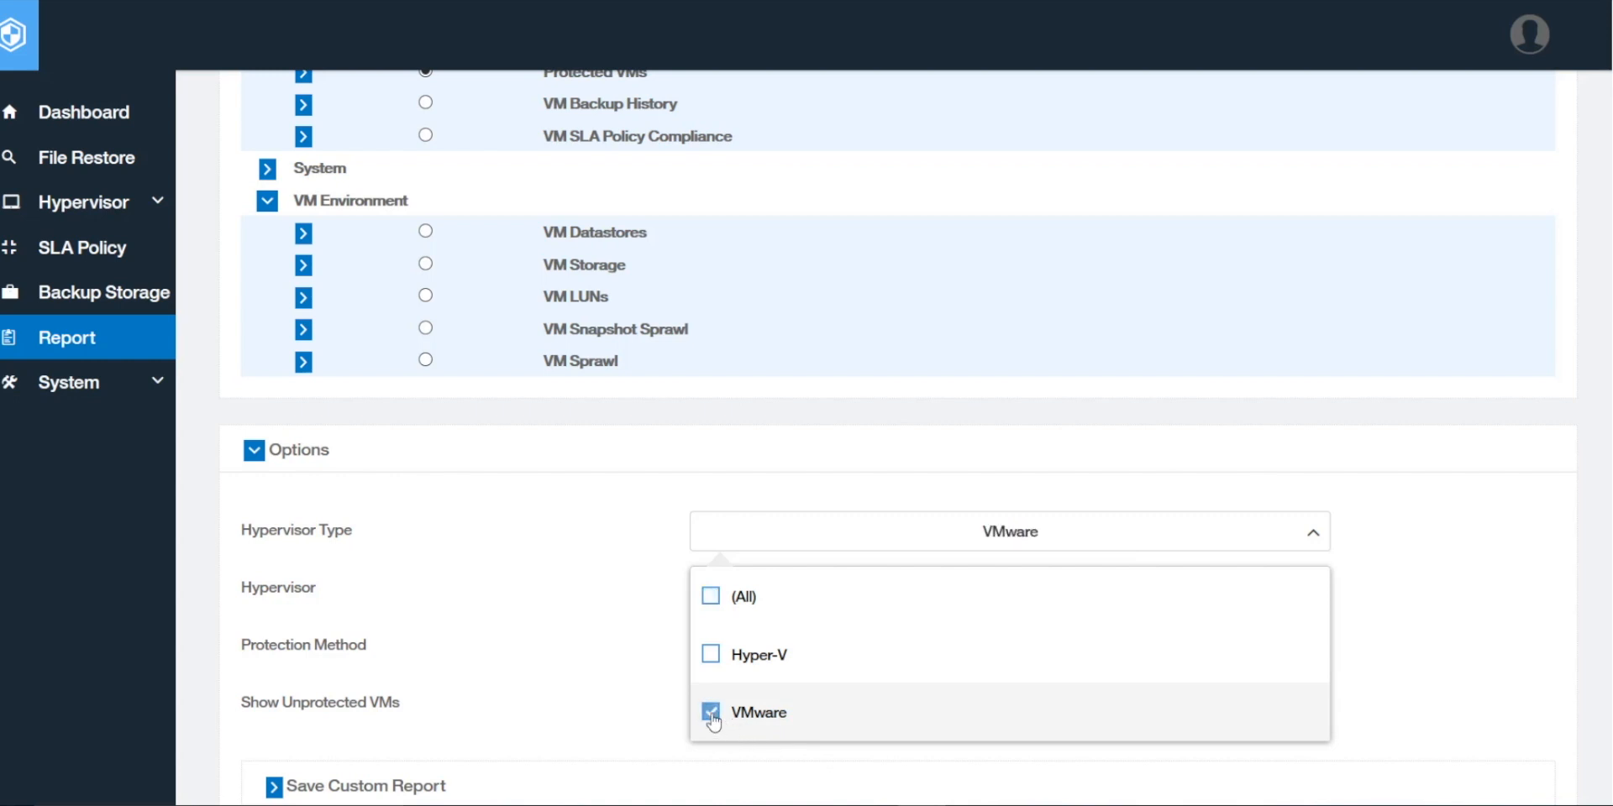
{"action": "left_click", "coordinate": [621, 696]}
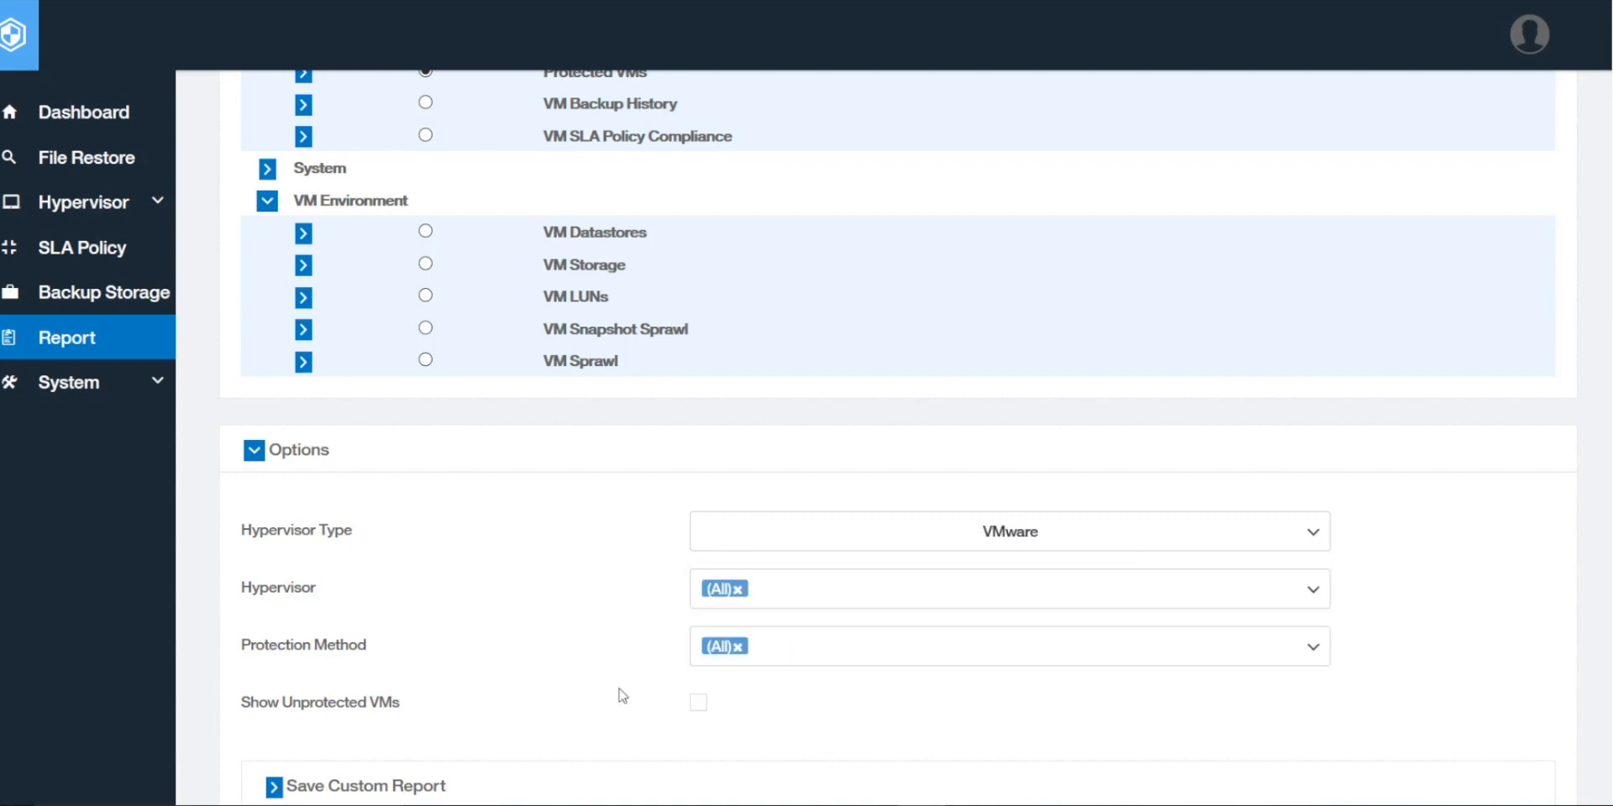
{"action": "left_click", "coordinate": [814, 603]}
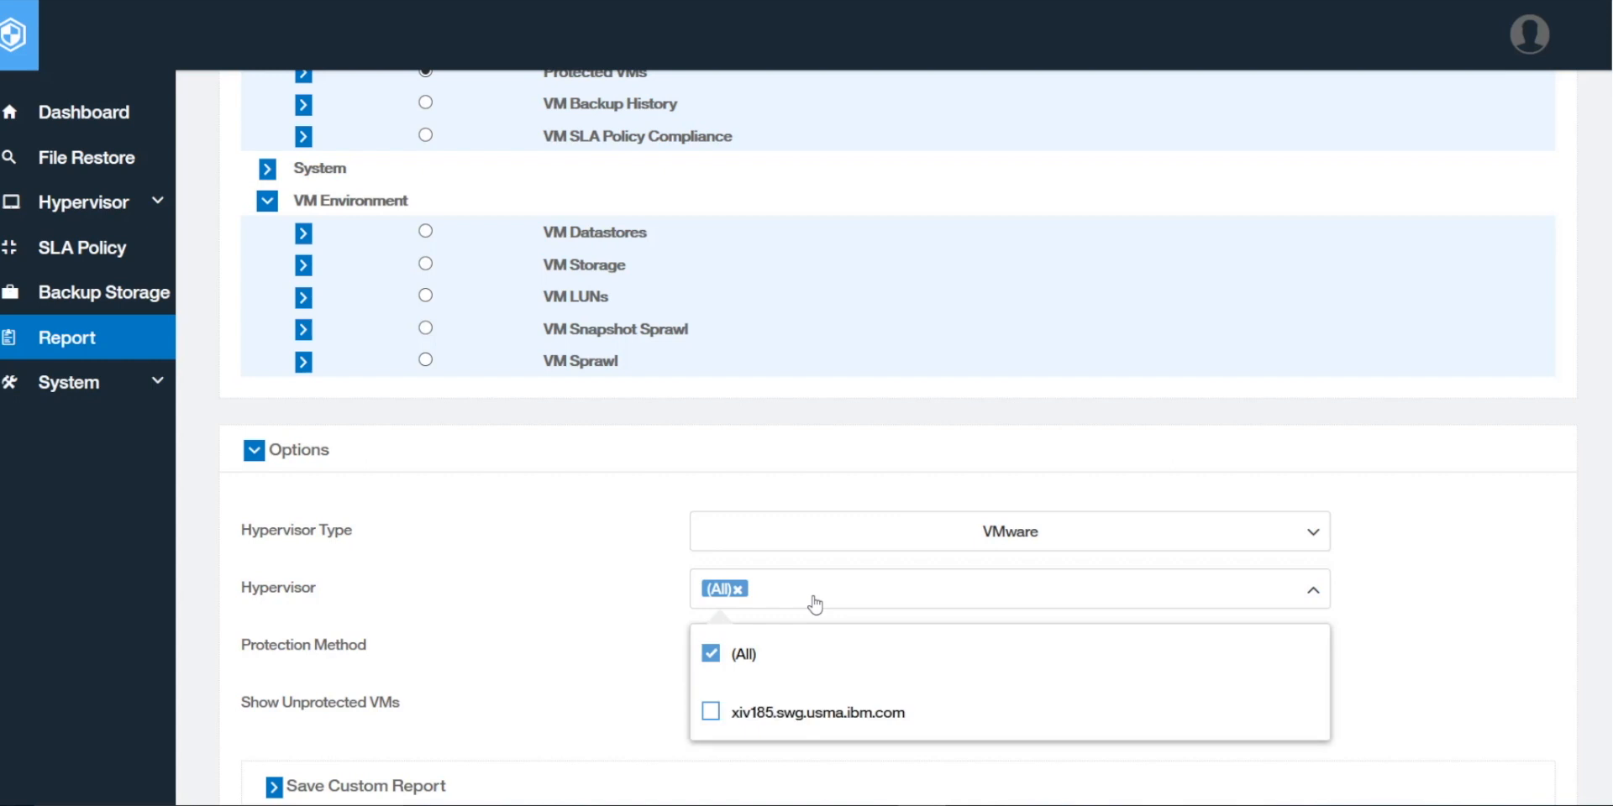
{"action": "left_click", "coordinate": [712, 714]}
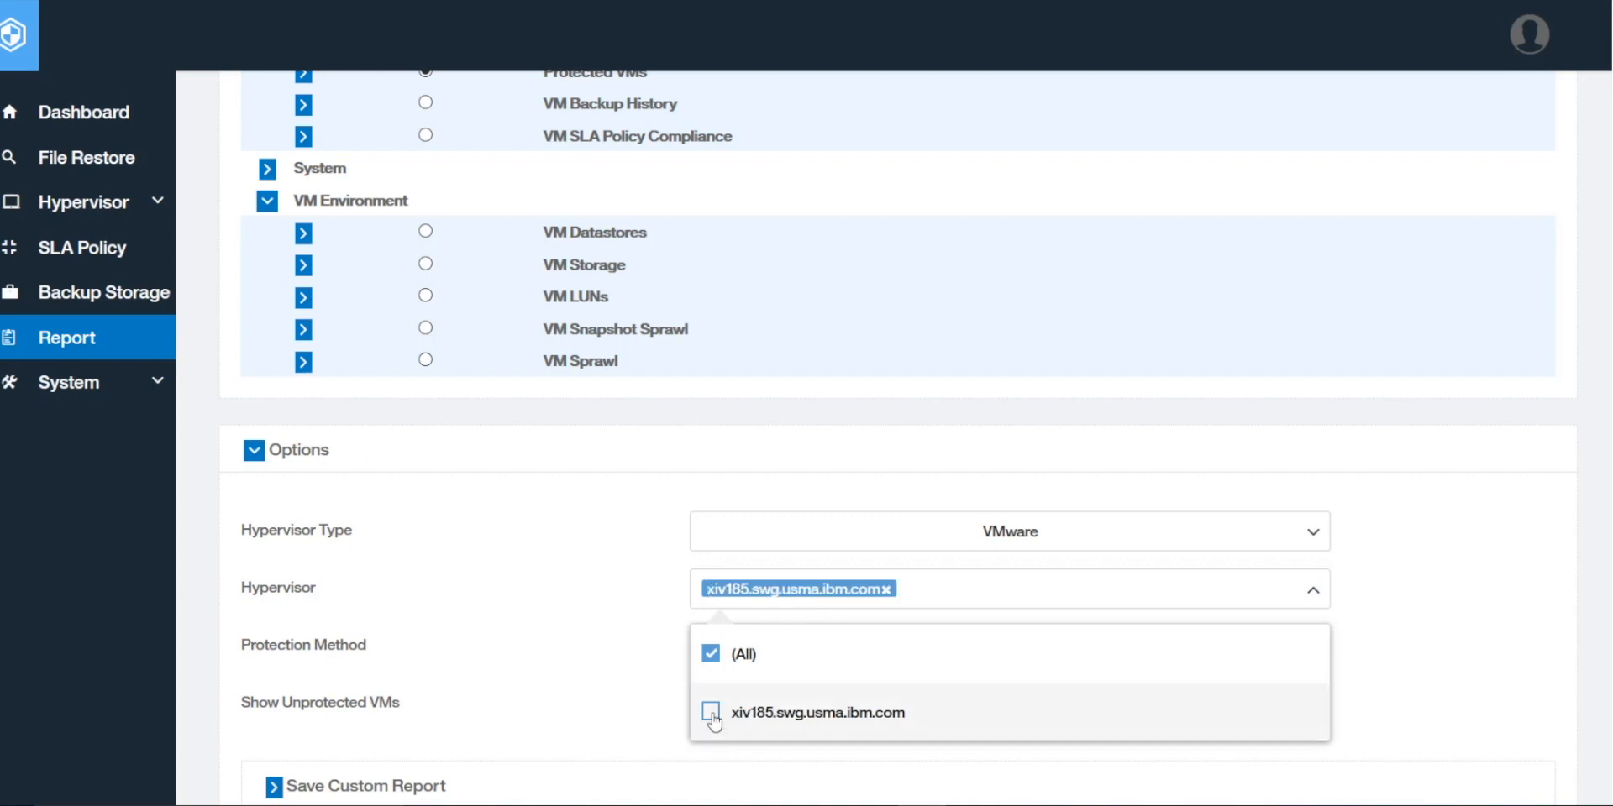
{"action": "left_click", "coordinate": [649, 716]}
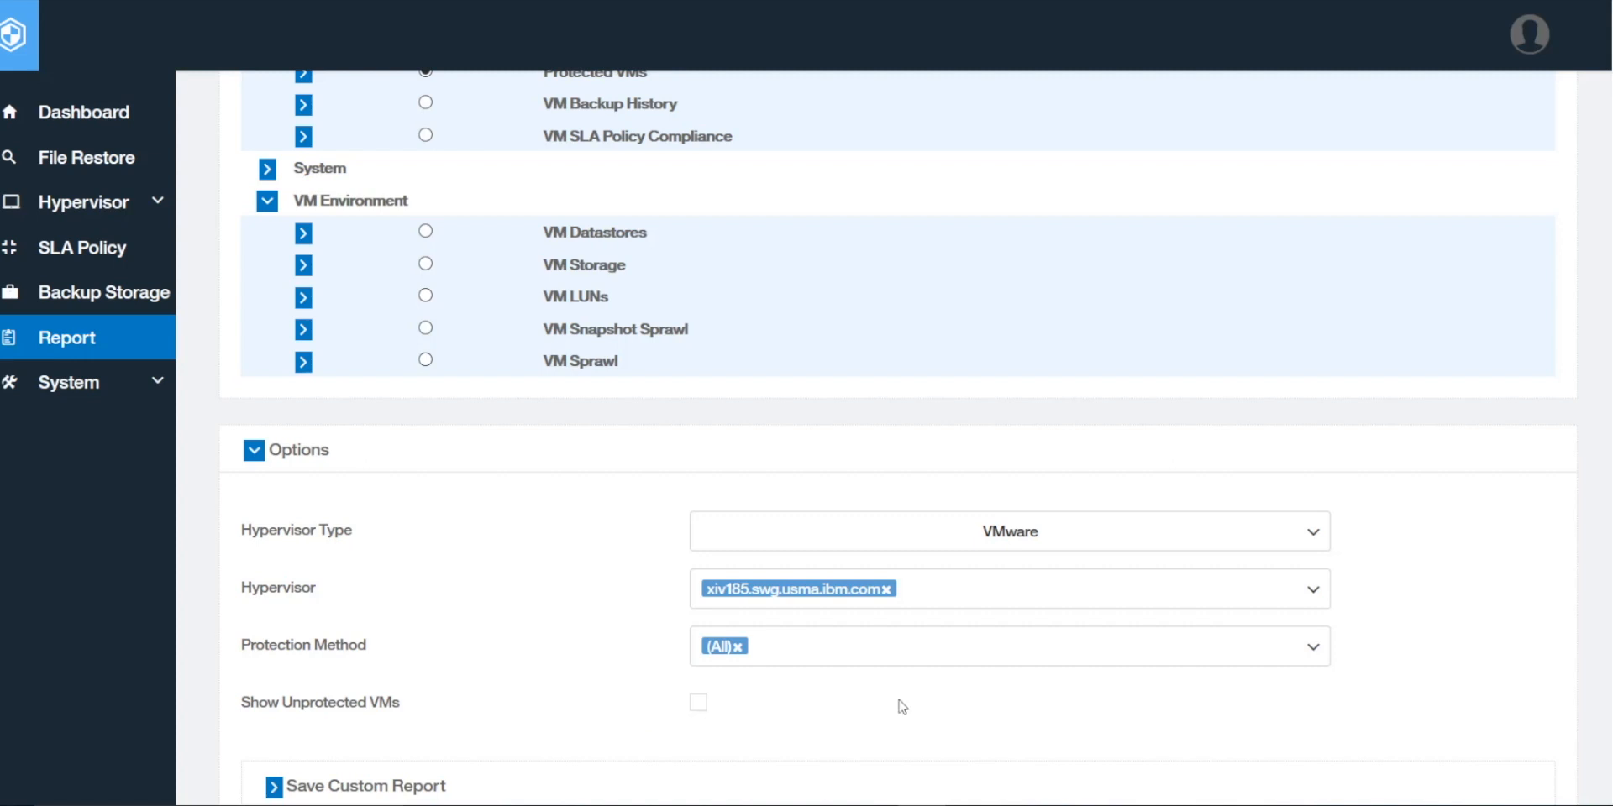
Step: Set the Protection Method filter to vSnap
{"action": "scroll", "coordinate": [867, 709], "scroll_direction": "down", "scroll_amount": 4}
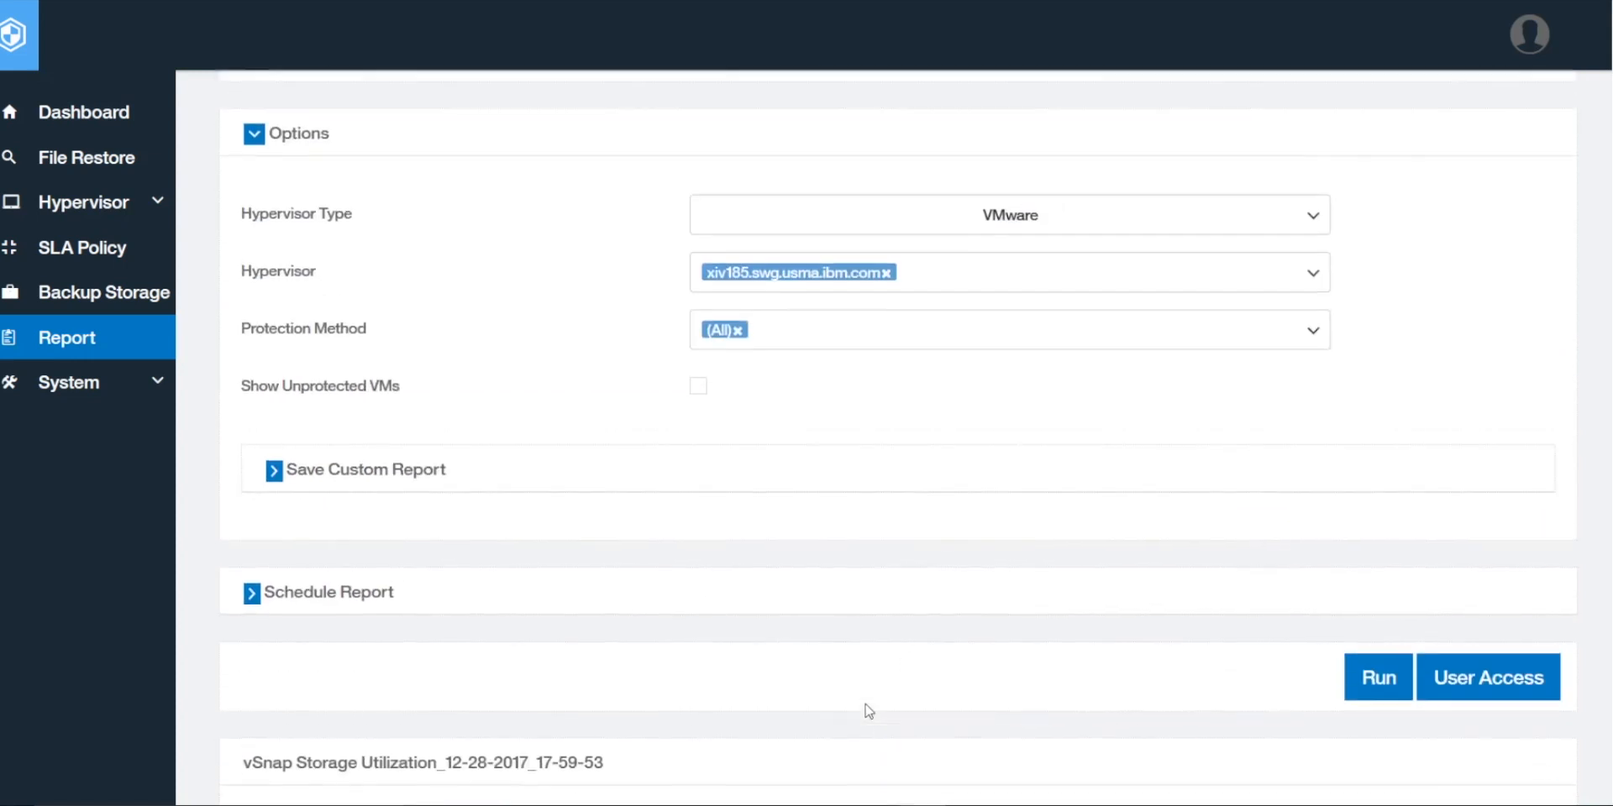
{"action": "scroll", "coordinate": [865, 672], "scroll_direction": "up", "scroll_amount": 1}
{"action": "left_click", "coordinate": [858, 421]}
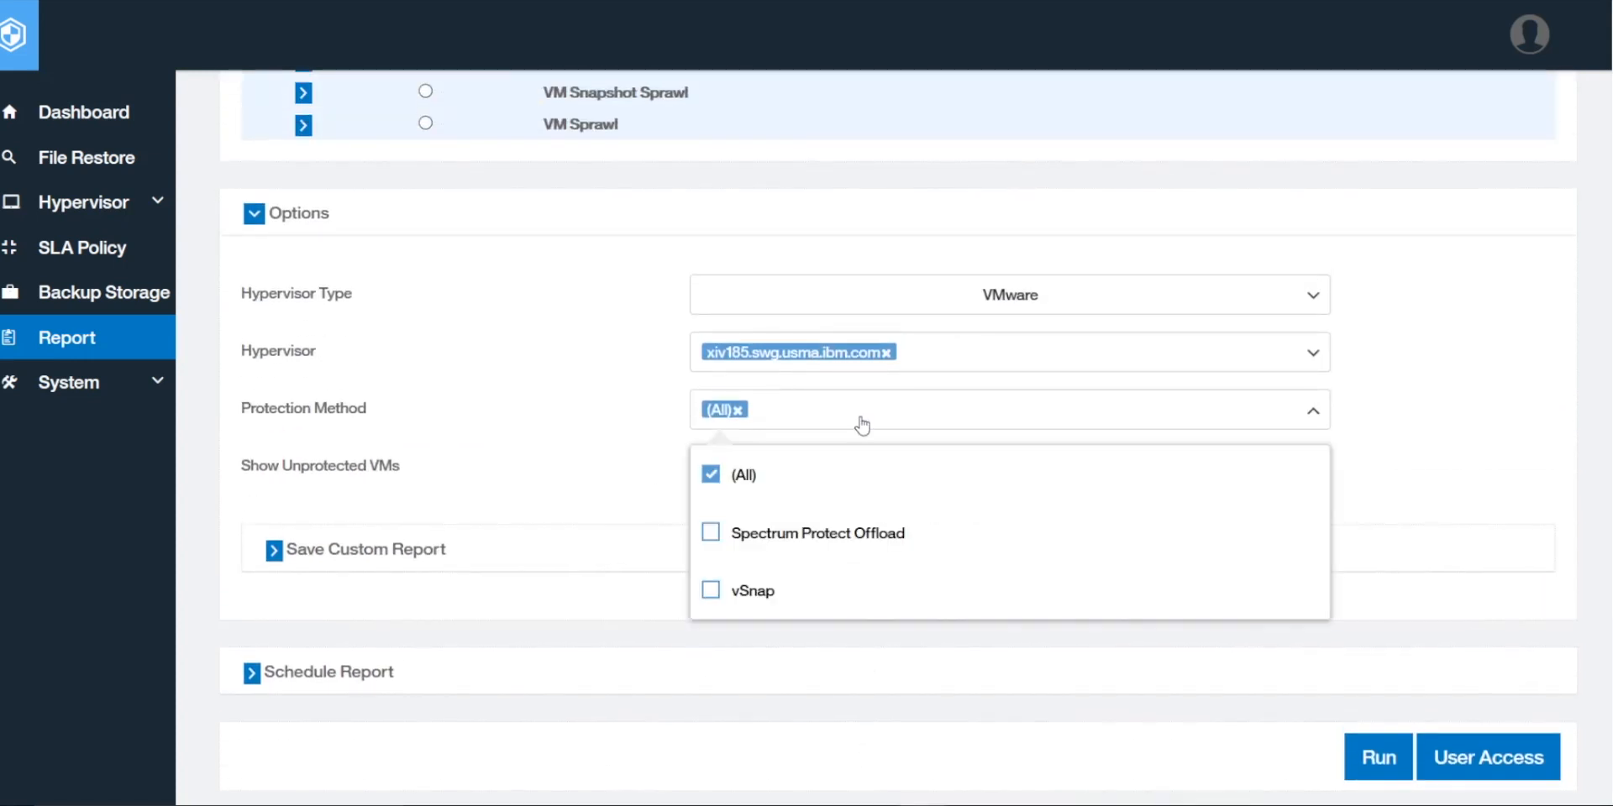
{"action": "left_click", "coordinate": [711, 591]}
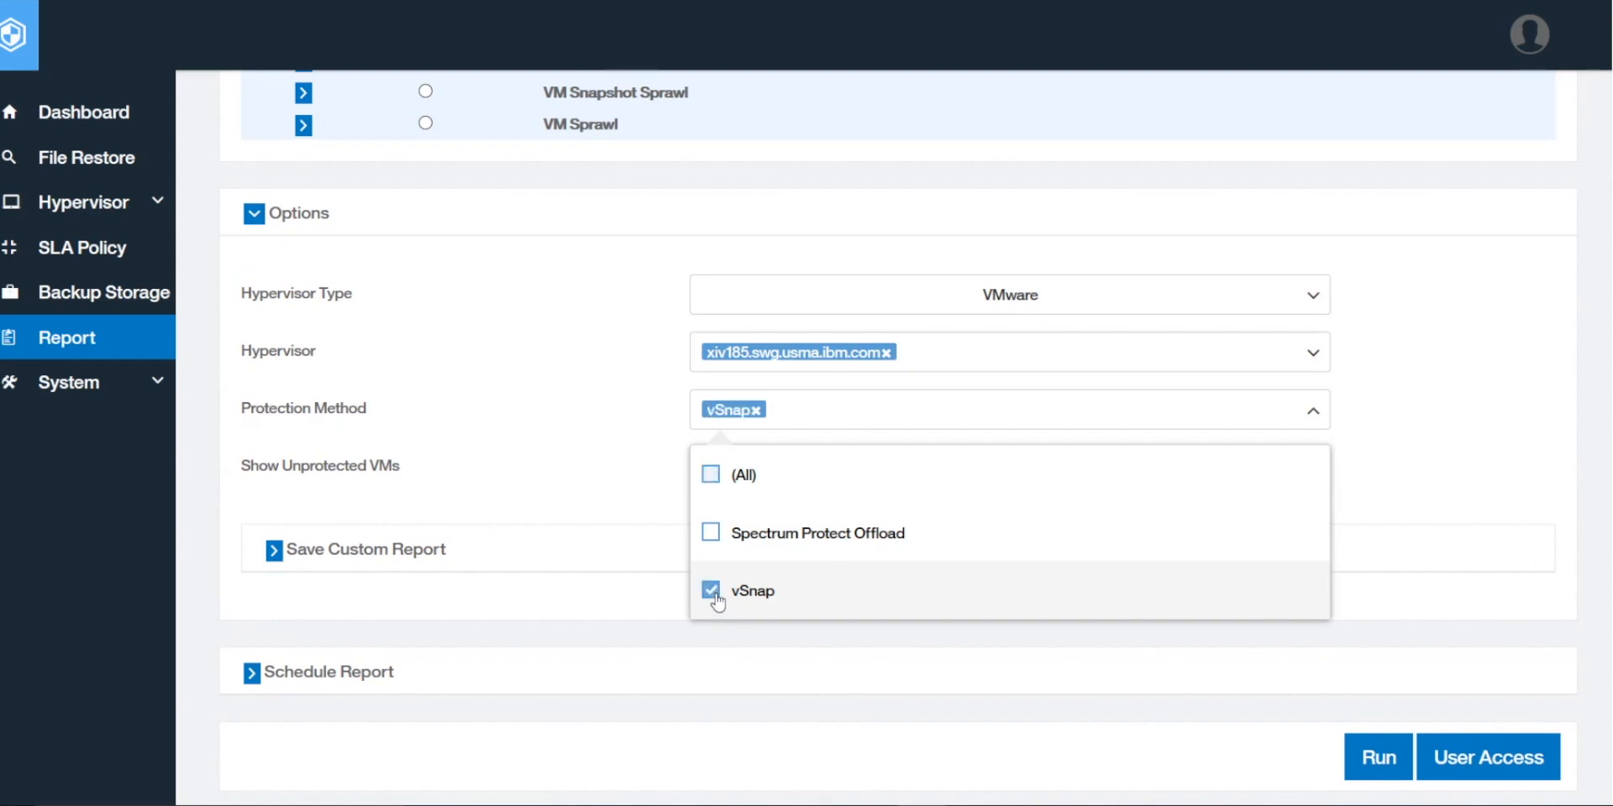
{"action": "left_click", "coordinate": [666, 480]}
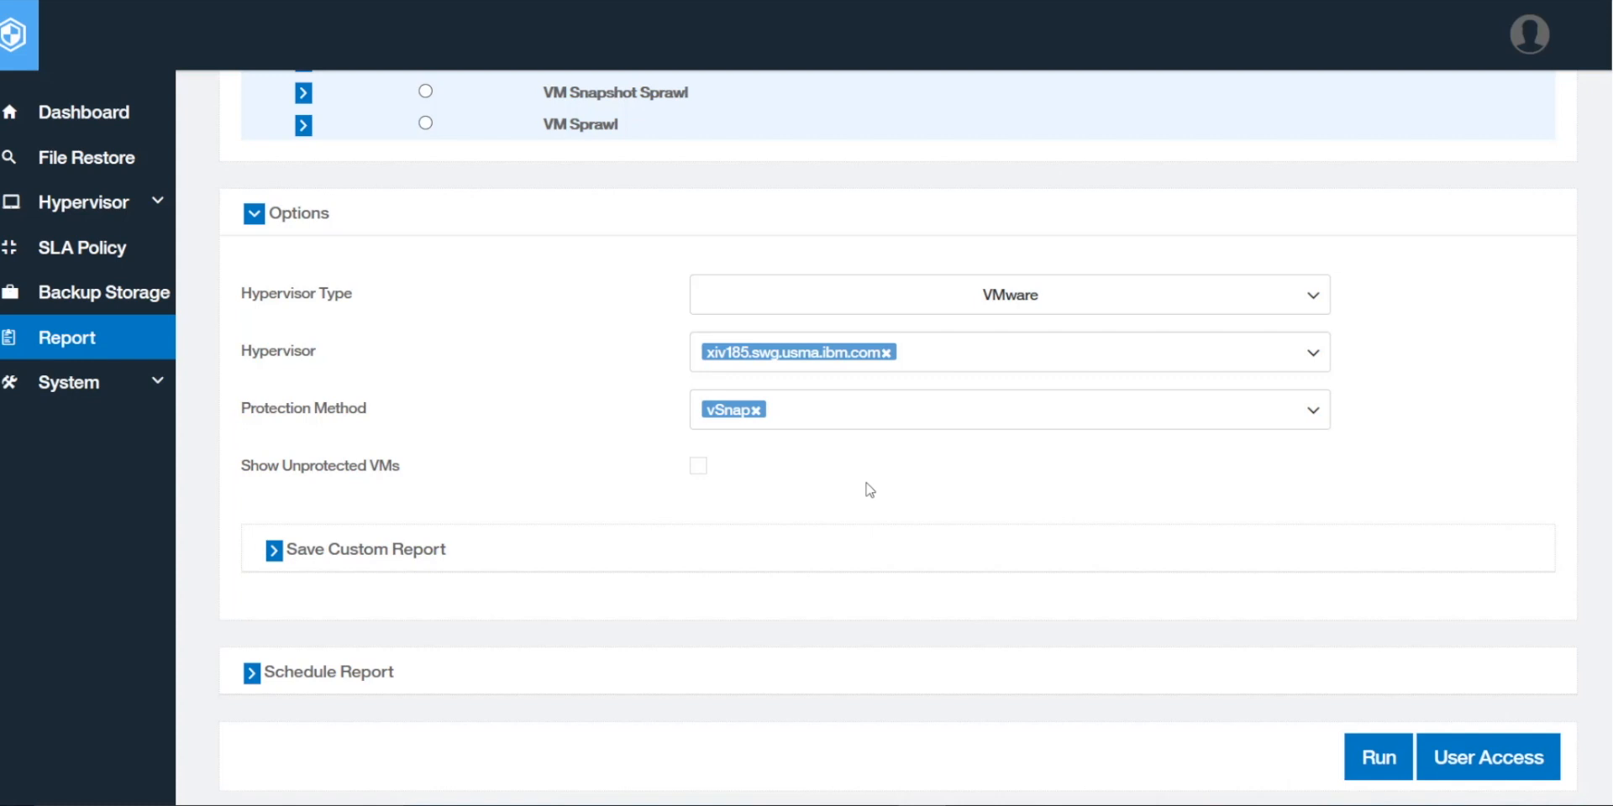
{"action": "scroll", "coordinate": [1445, 439], "scroll_direction": "down", "scroll_amount": 3}
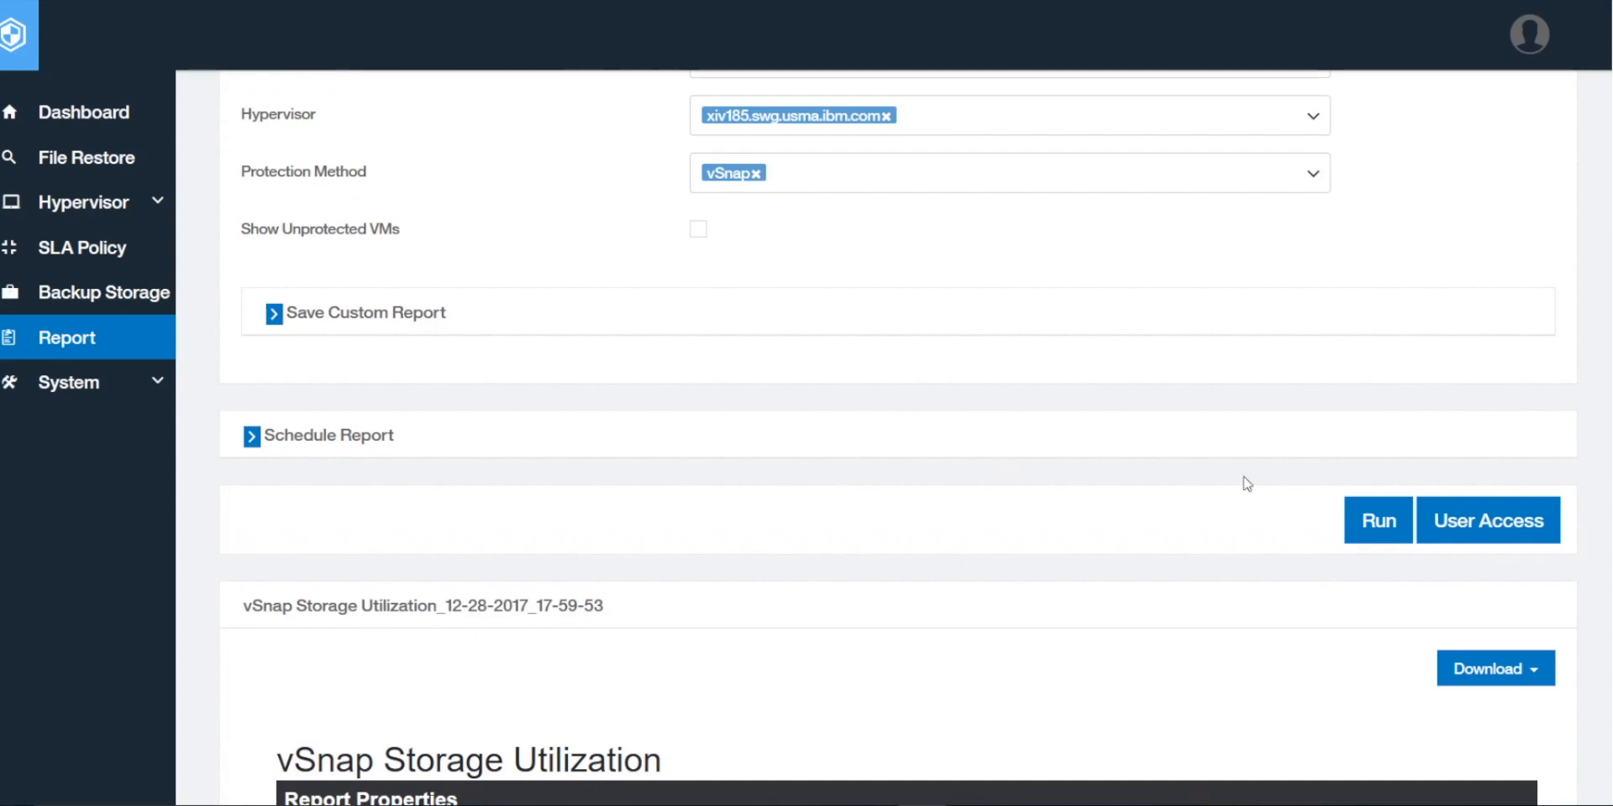
Step: Run the filtered Protected VMs report and review its 4 protected VMs totalling 64.21 GB
{"action": "left_click", "coordinate": [1368, 534]}
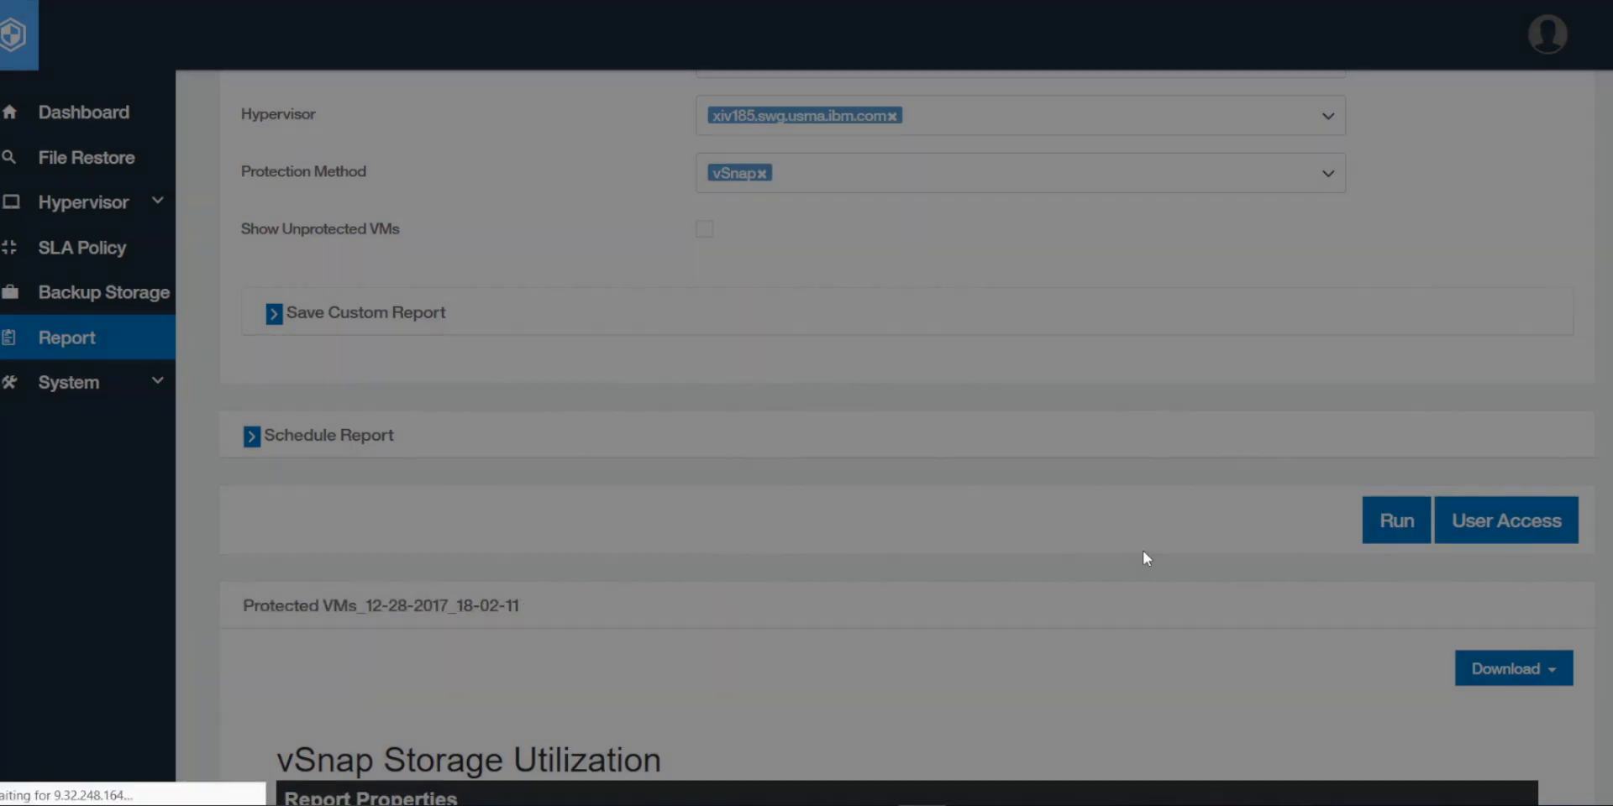
{"action": "scroll", "coordinate": [1143, 552], "scroll_direction": "down", "scroll_amount": 7}
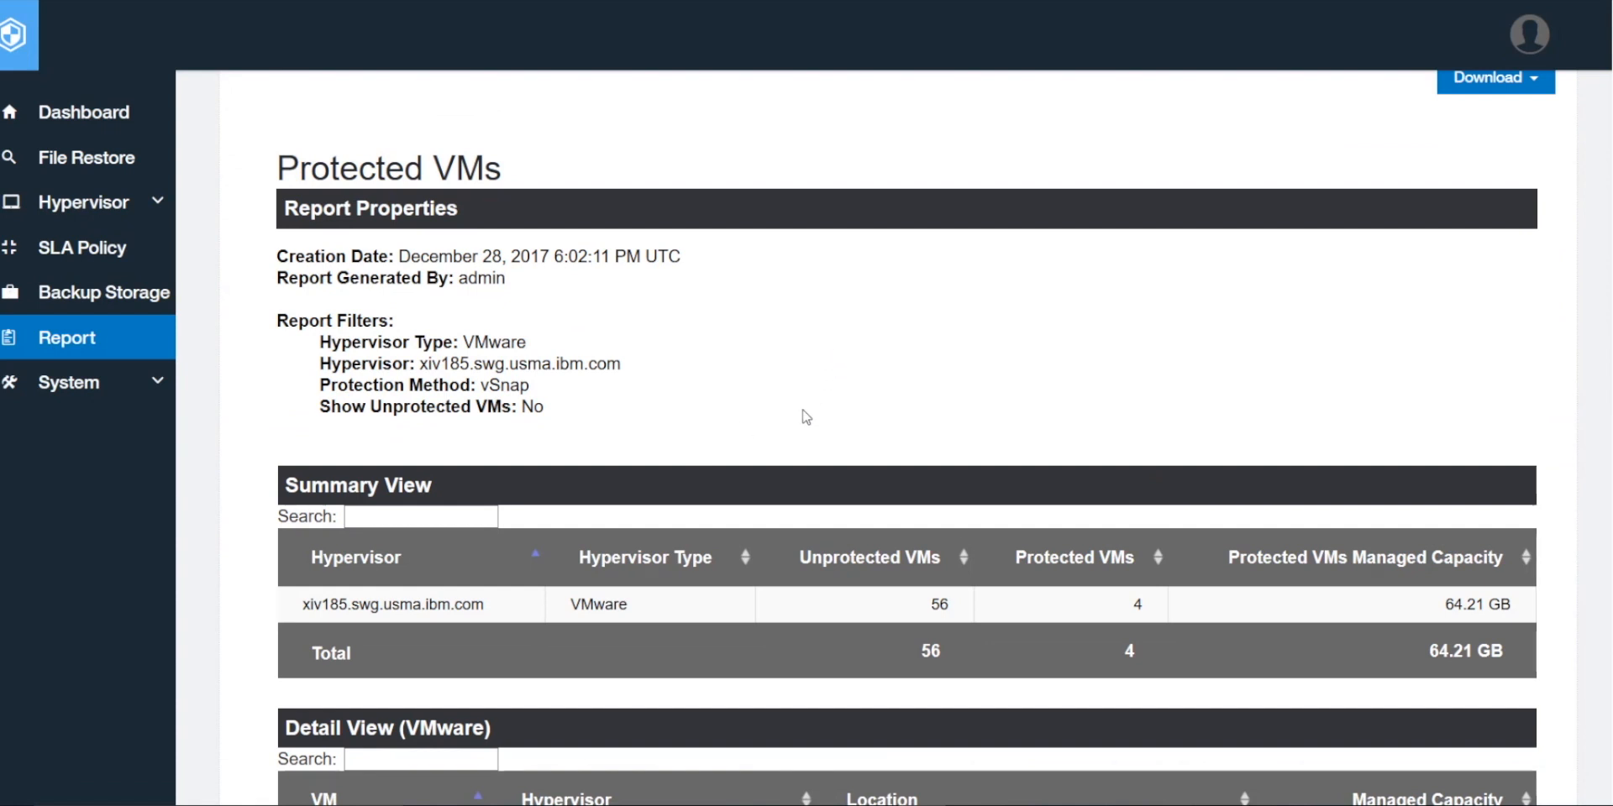
{"action": "scroll", "coordinate": [803, 412], "scroll_direction": "down", "scroll_amount": 3}
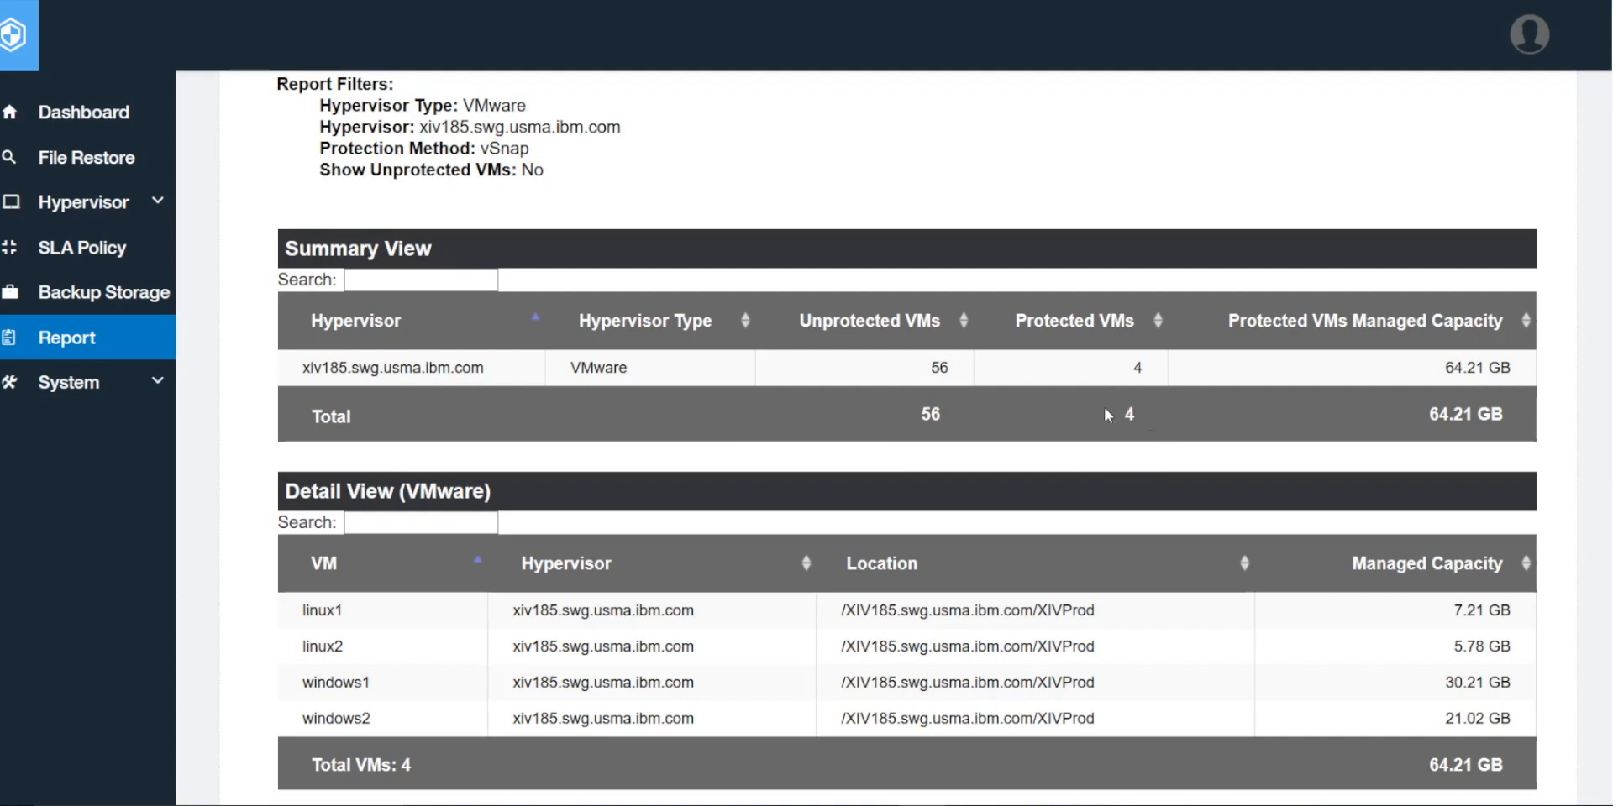
{"action": "scroll", "coordinate": [1007, 588], "scroll_direction": "down", "scroll_amount": 3}
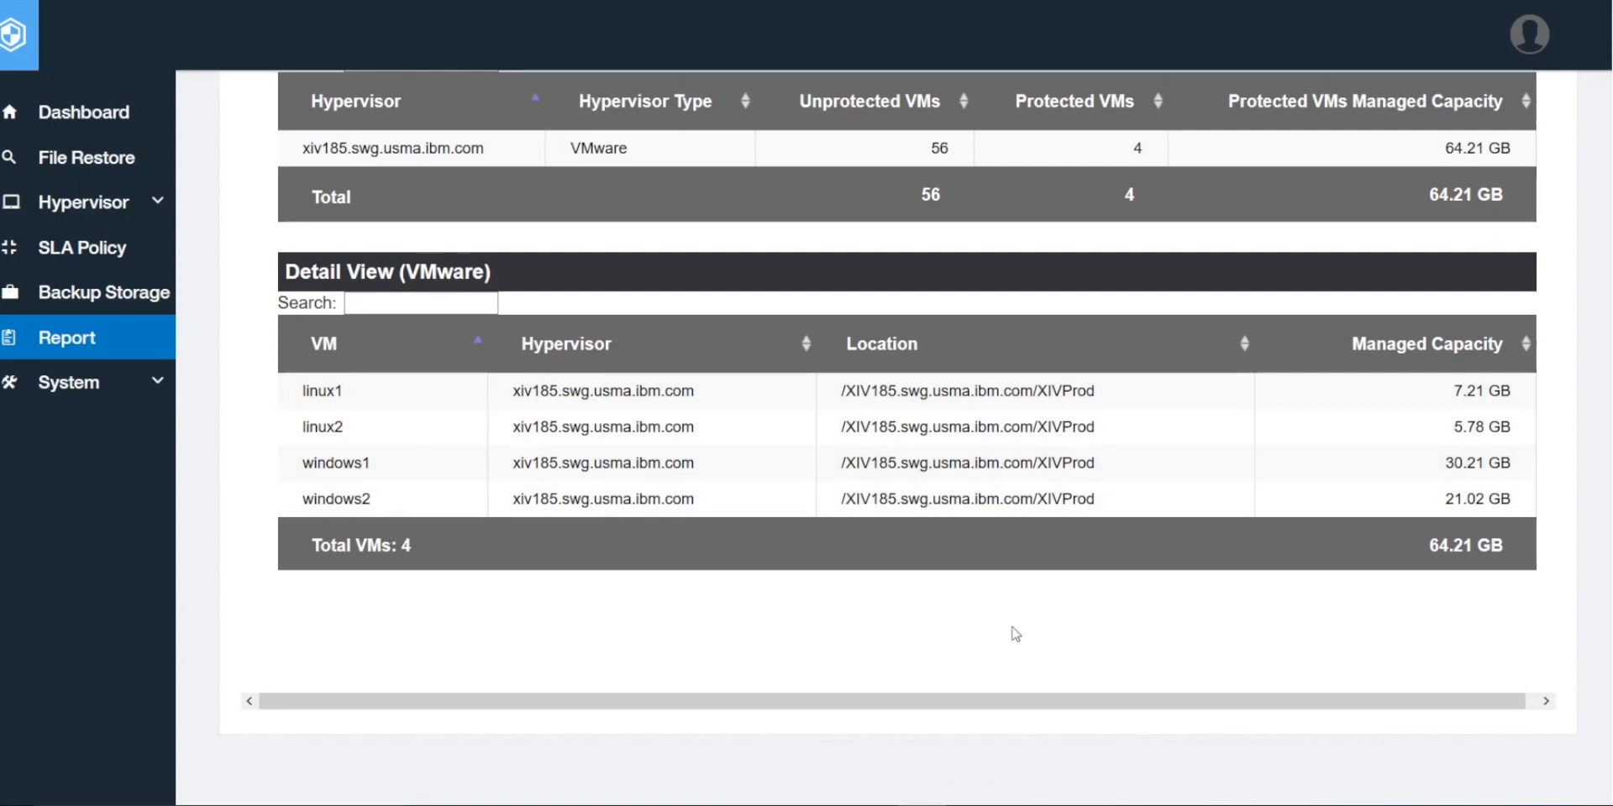
{"action": "scroll", "coordinate": [1013, 634], "scroll_direction": "up", "scroll_amount": 8}
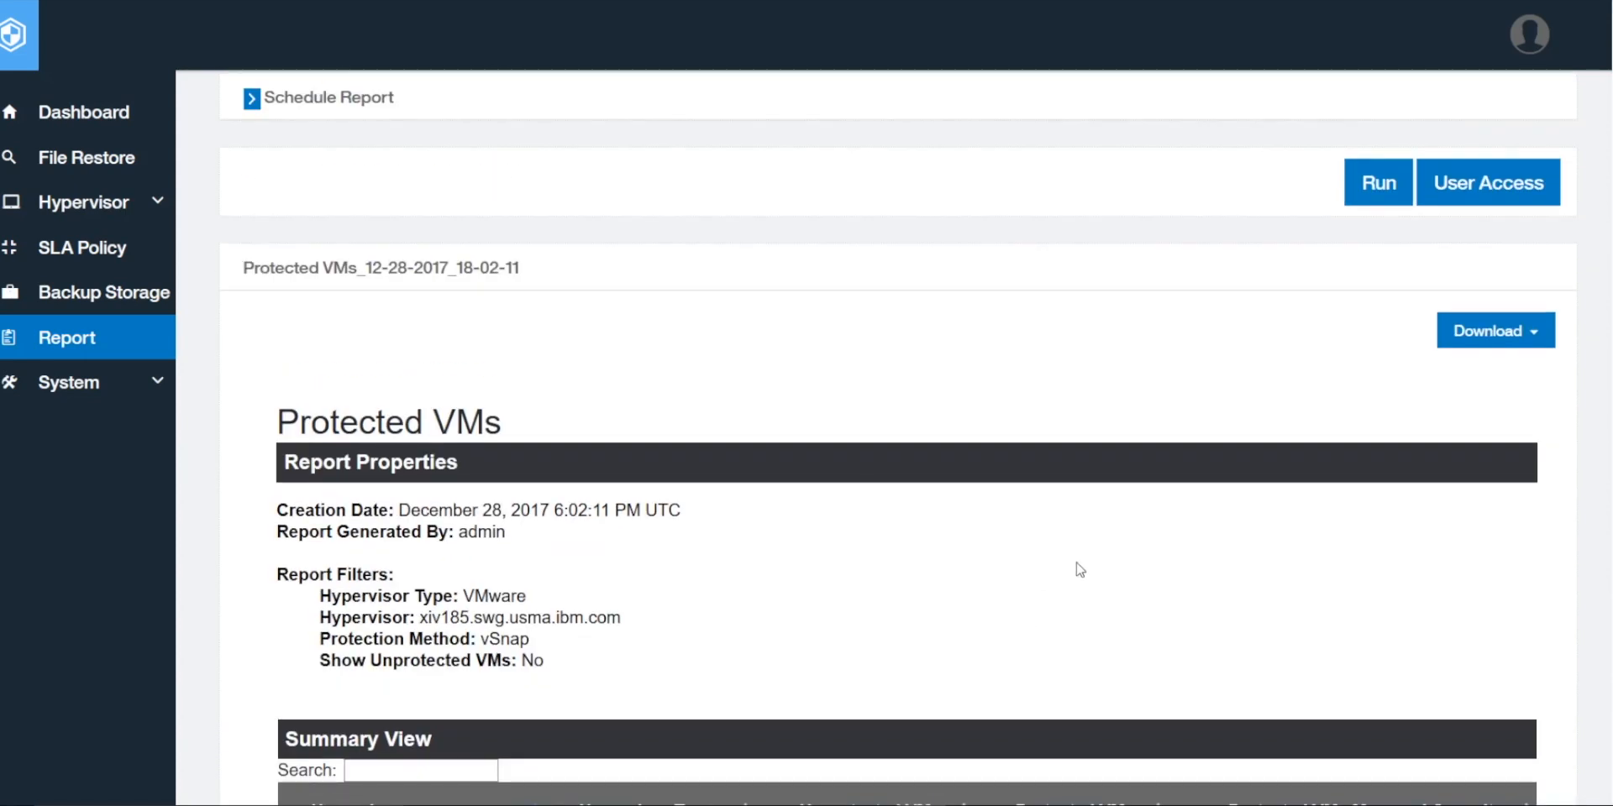
Step: Save the Protected VMs report as PDF, overwriting the existing Protected_VMs.pdf
{"action": "left_click", "coordinate": [1516, 349]}
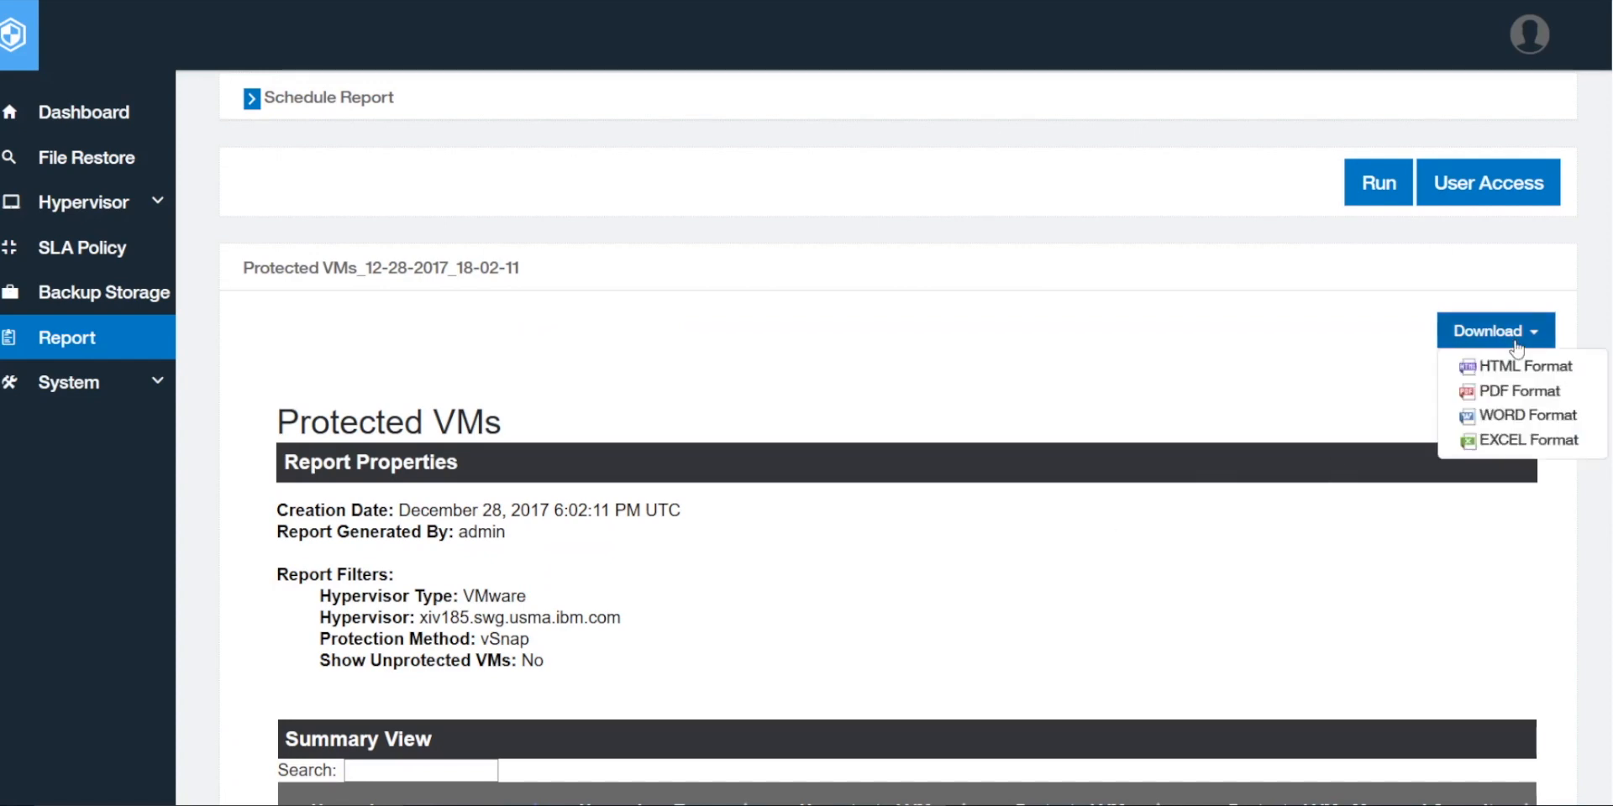
{"action": "left_click", "coordinate": [1527, 395]}
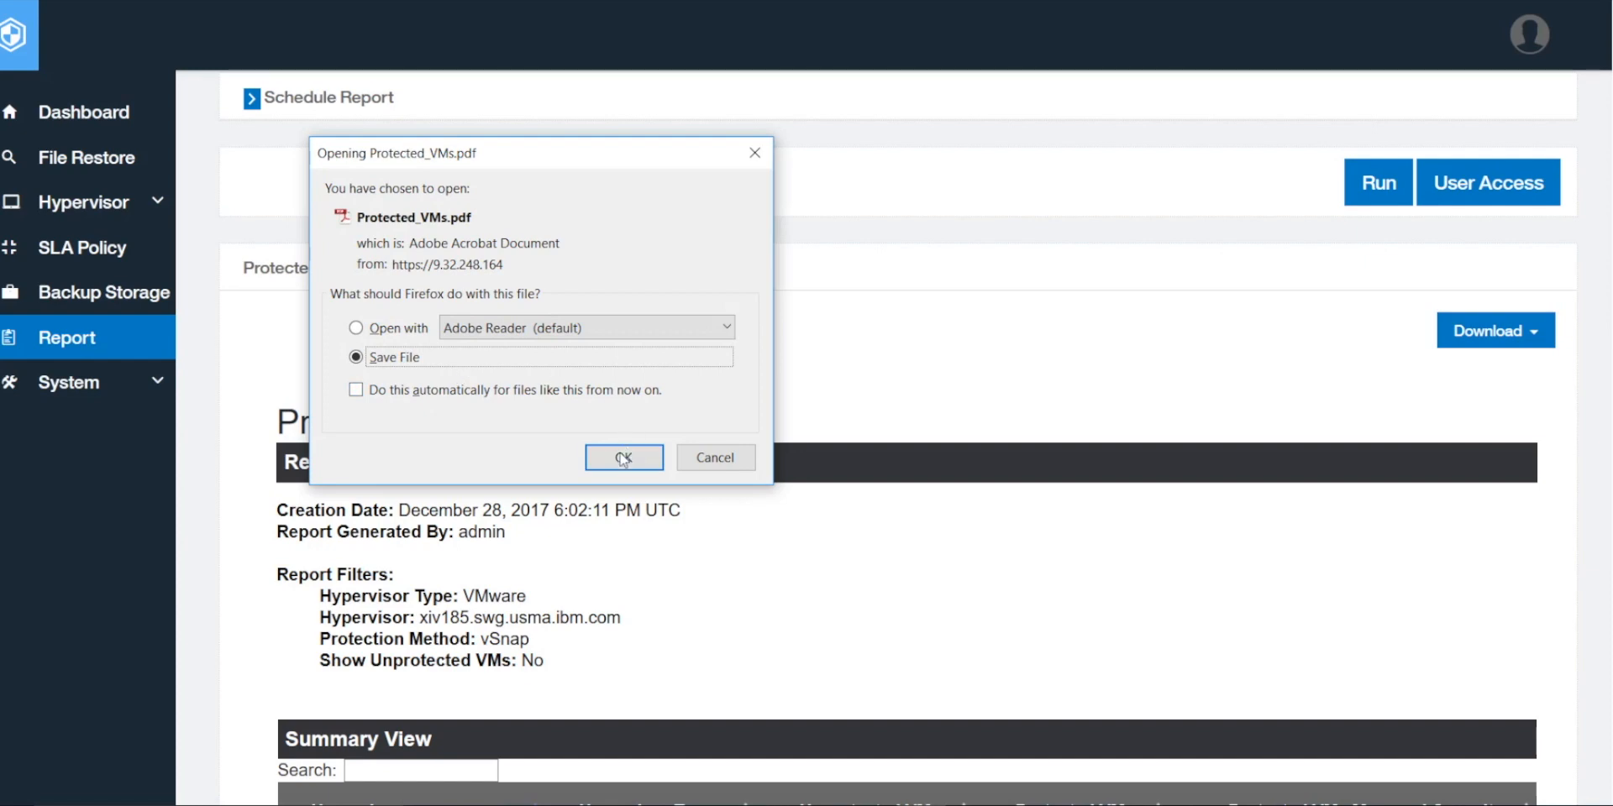
{"action": "left_click", "coordinate": [622, 459]}
{"action": "left_click", "coordinate": [513, 403]}
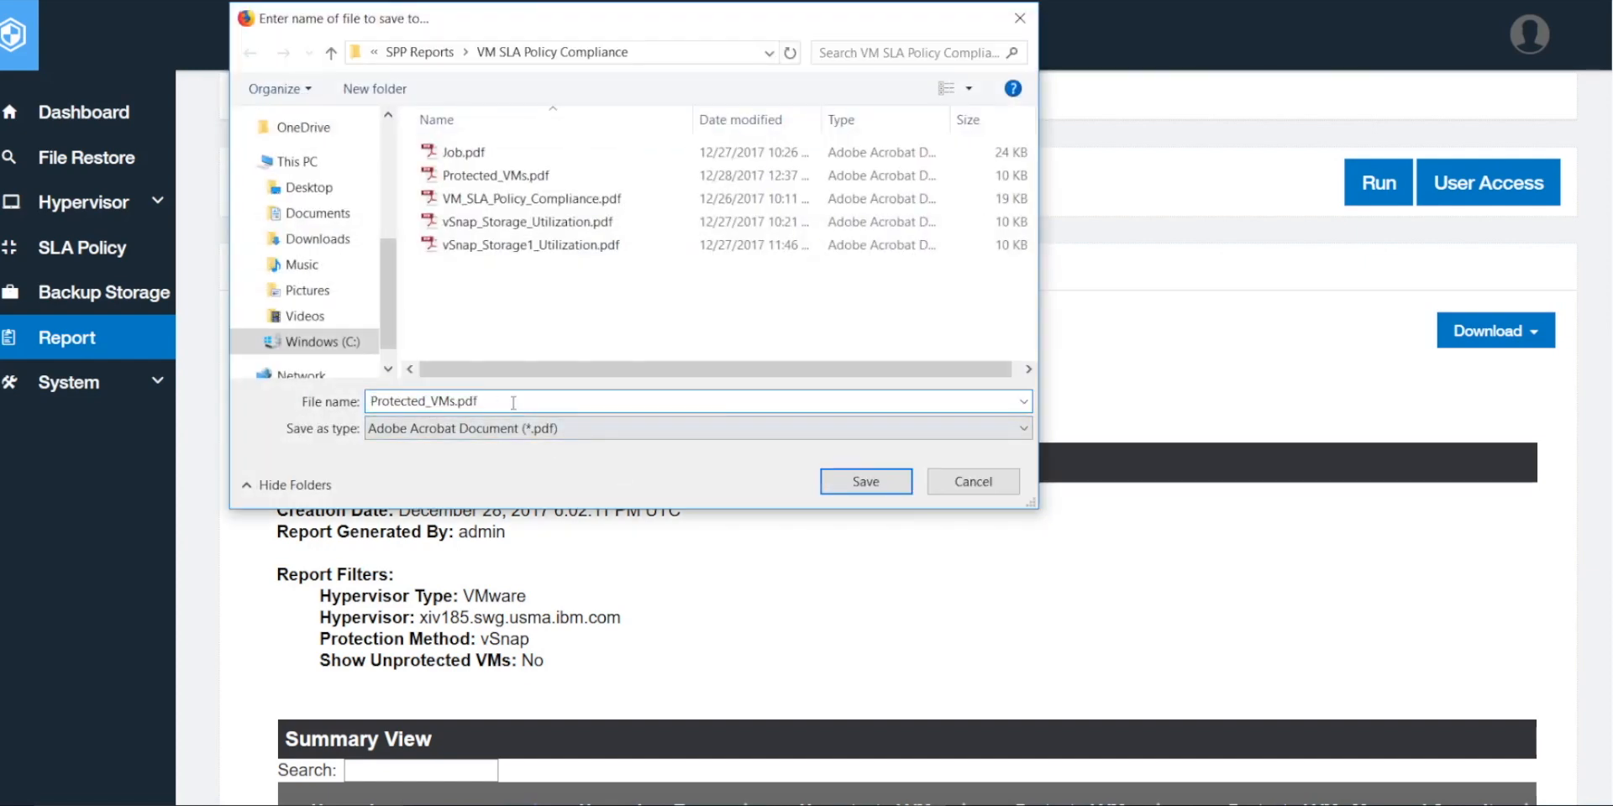
{"action": "left_click", "coordinate": [840, 482]}
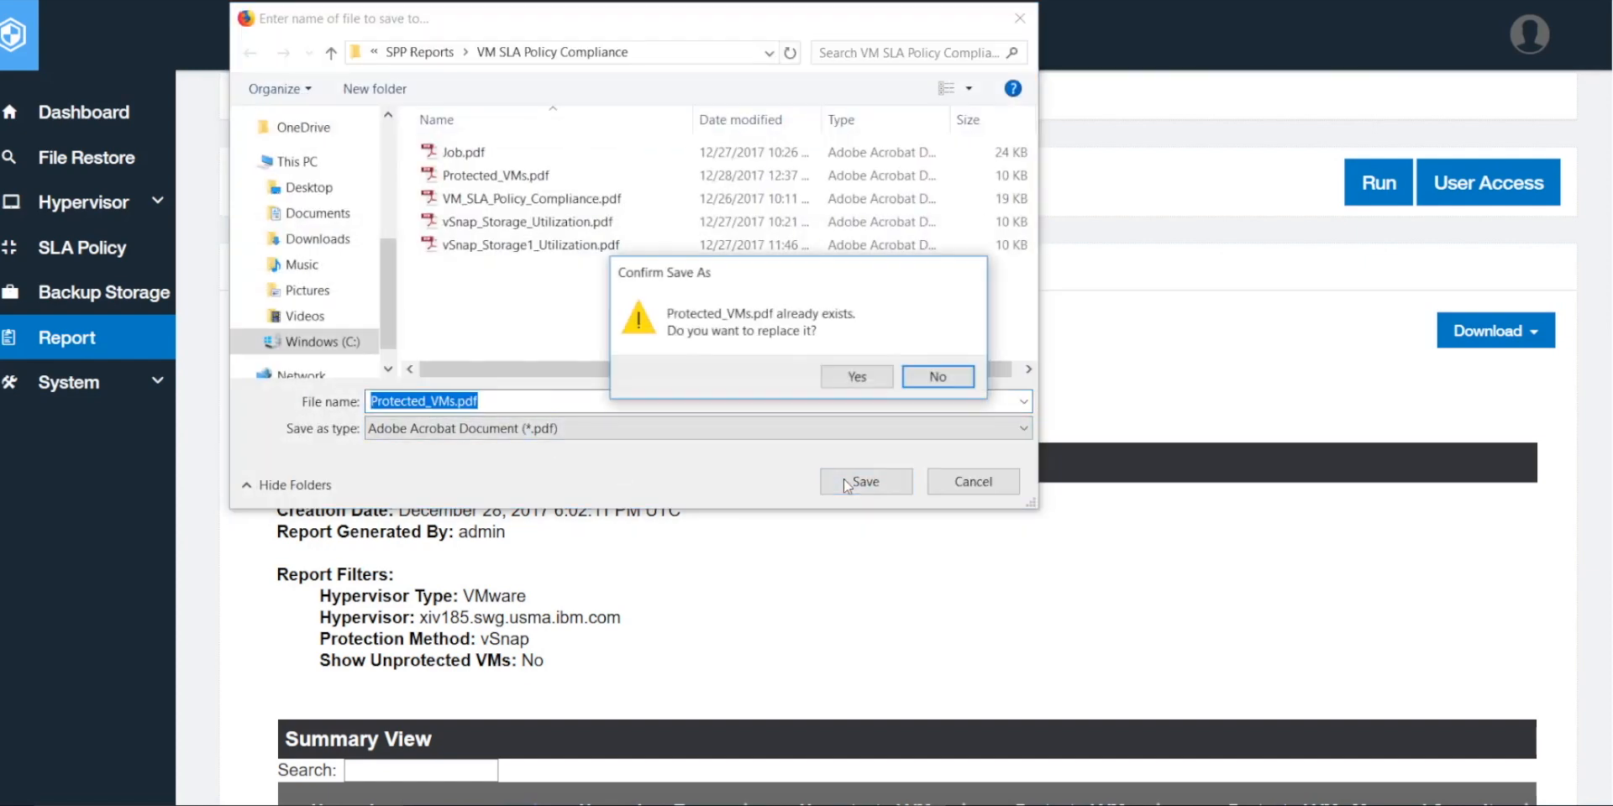
{"action": "left_click", "coordinate": [856, 377]}
{"action": "scroll", "coordinate": [850, 386], "scroll_direction": "up", "scroll_amount": 4}
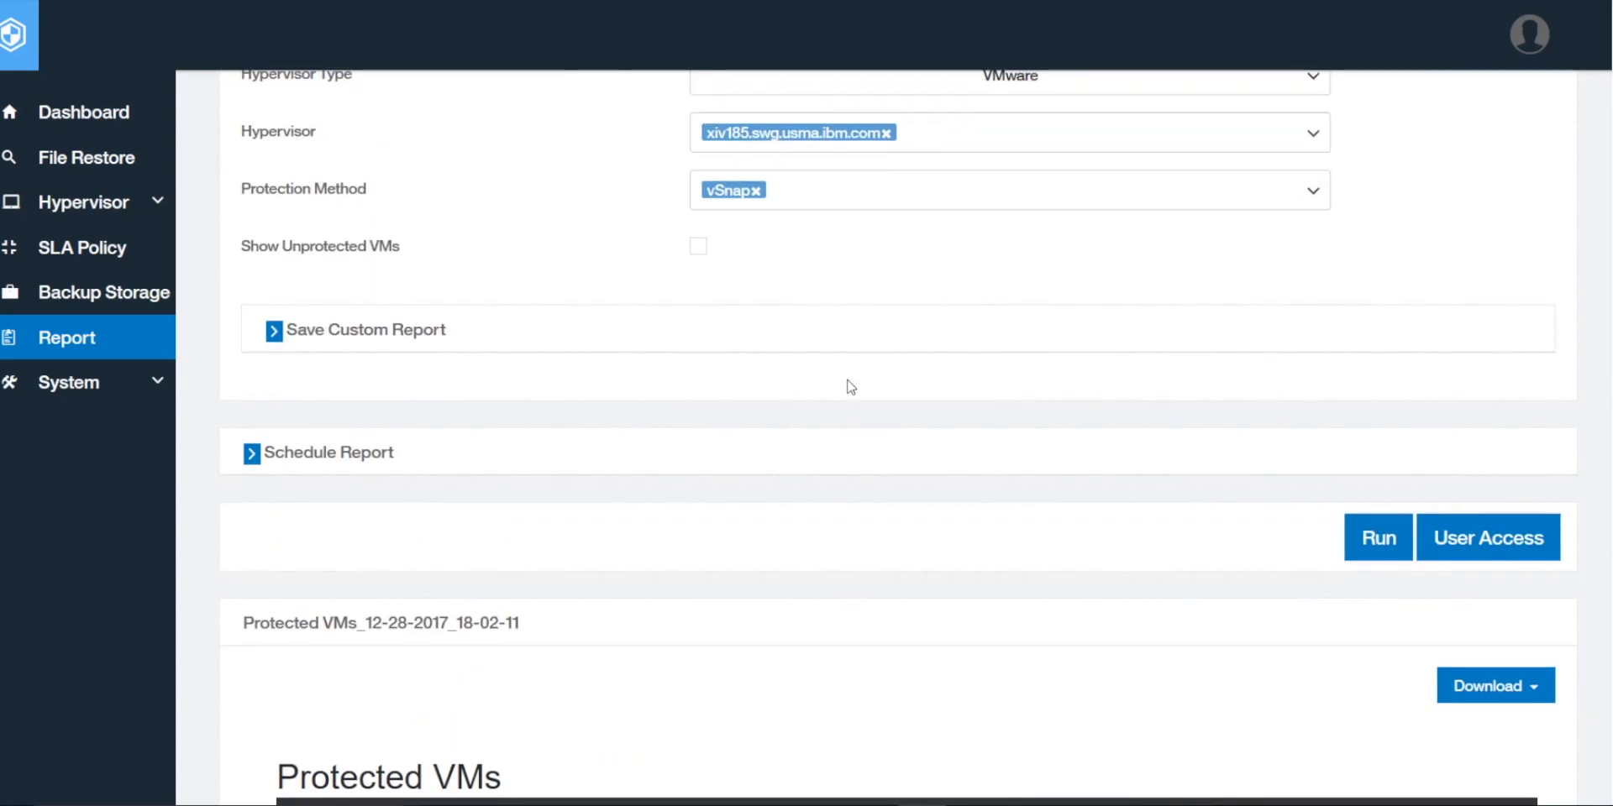
{"action": "scroll", "coordinate": [850, 387], "scroll_direction": "up", "scroll_amount": 3}
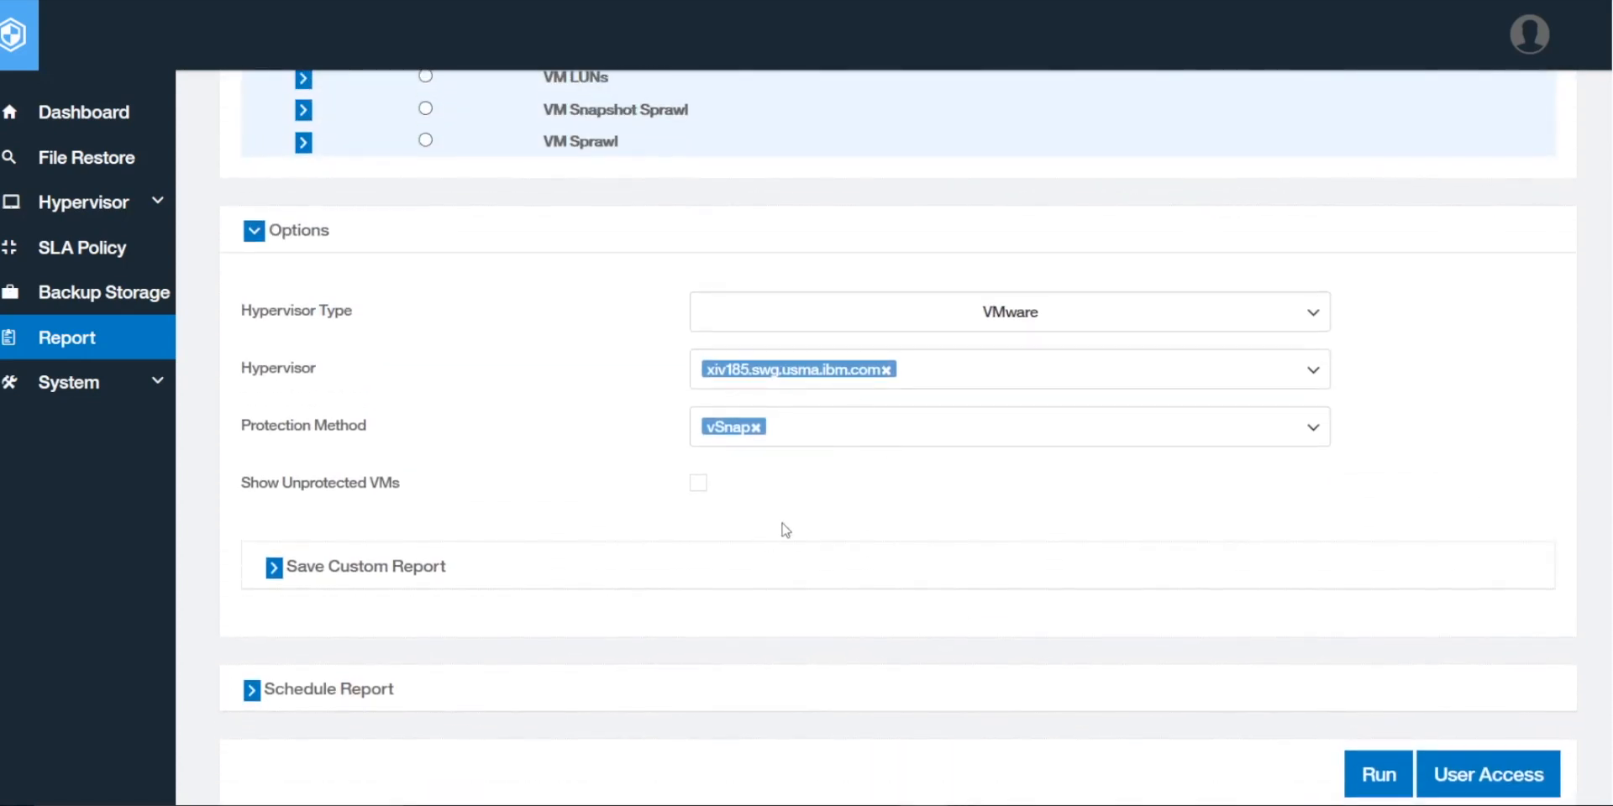
{"action": "scroll", "coordinate": [786, 530], "scroll_direction": "up", "scroll_amount": 2}
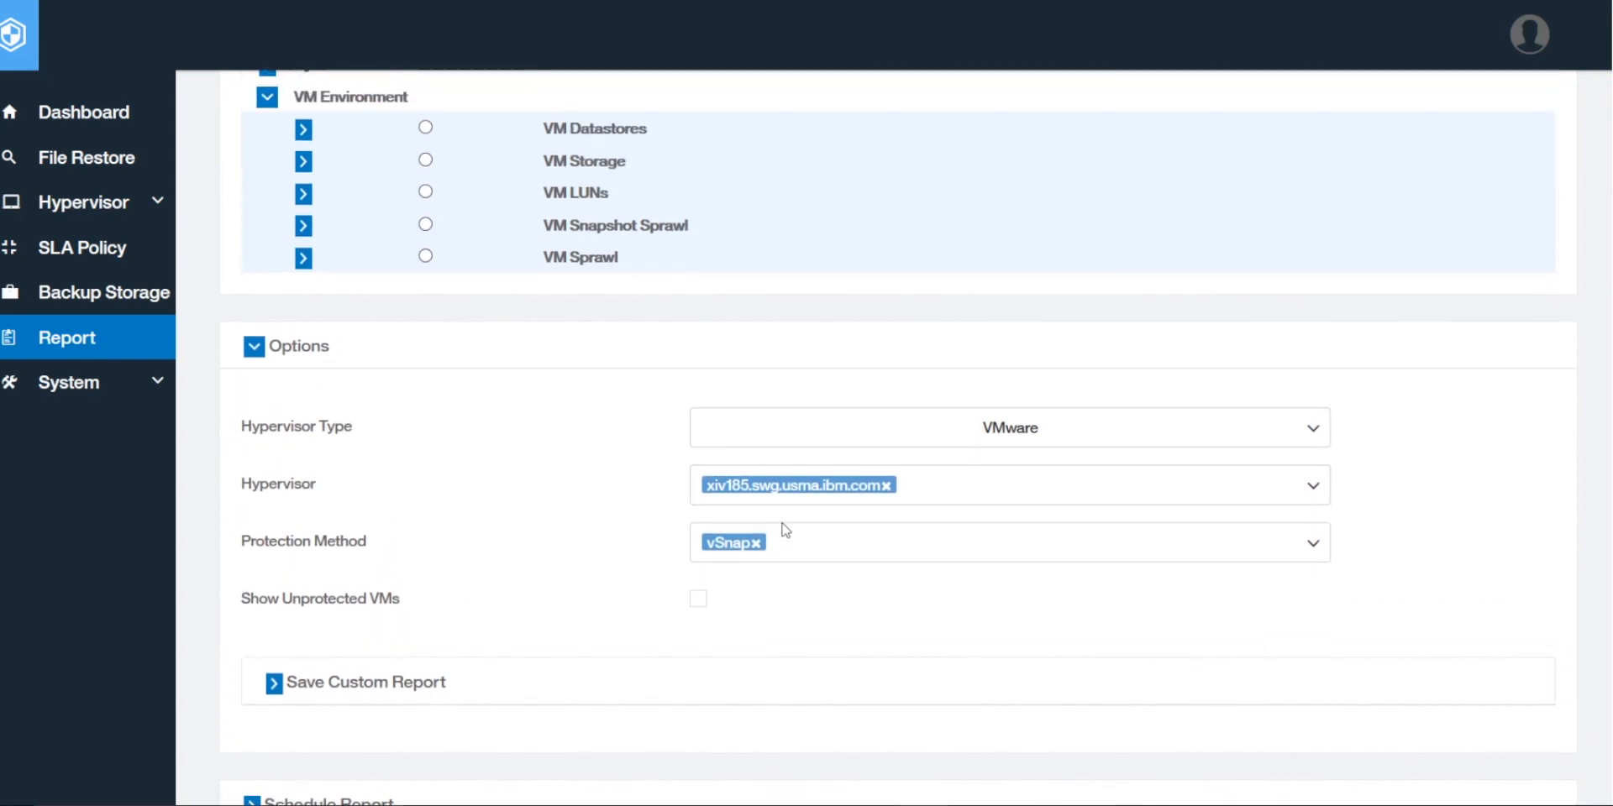
{"action": "scroll", "coordinate": [786, 529], "scroll_direction": "down", "scroll_amount": 3}
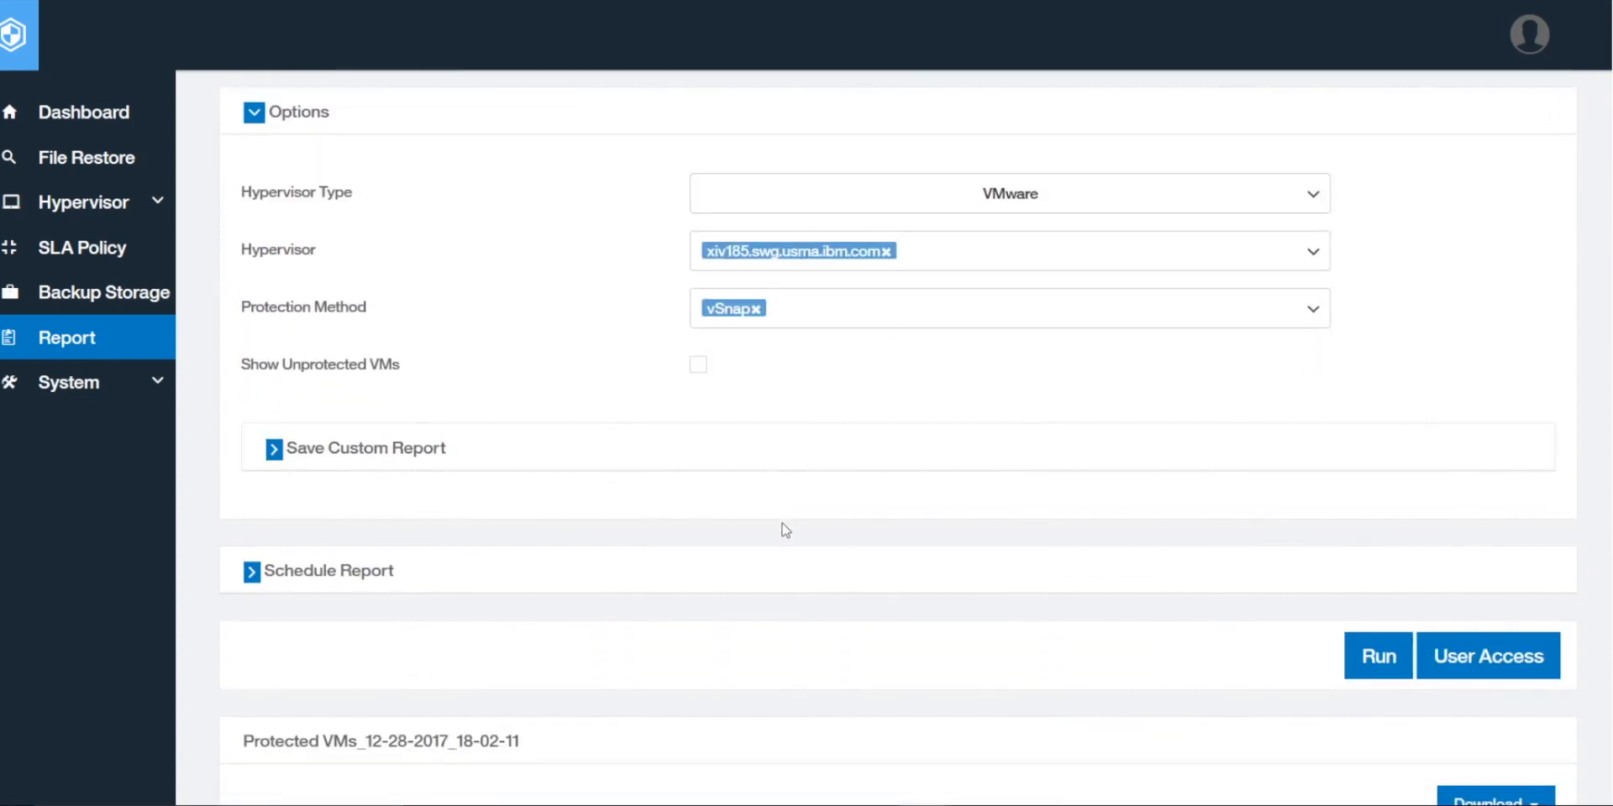
Step: Save a custom report named 'VM Report' with description 'vCenter185'
{"action": "left_click", "coordinate": [274, 449]}
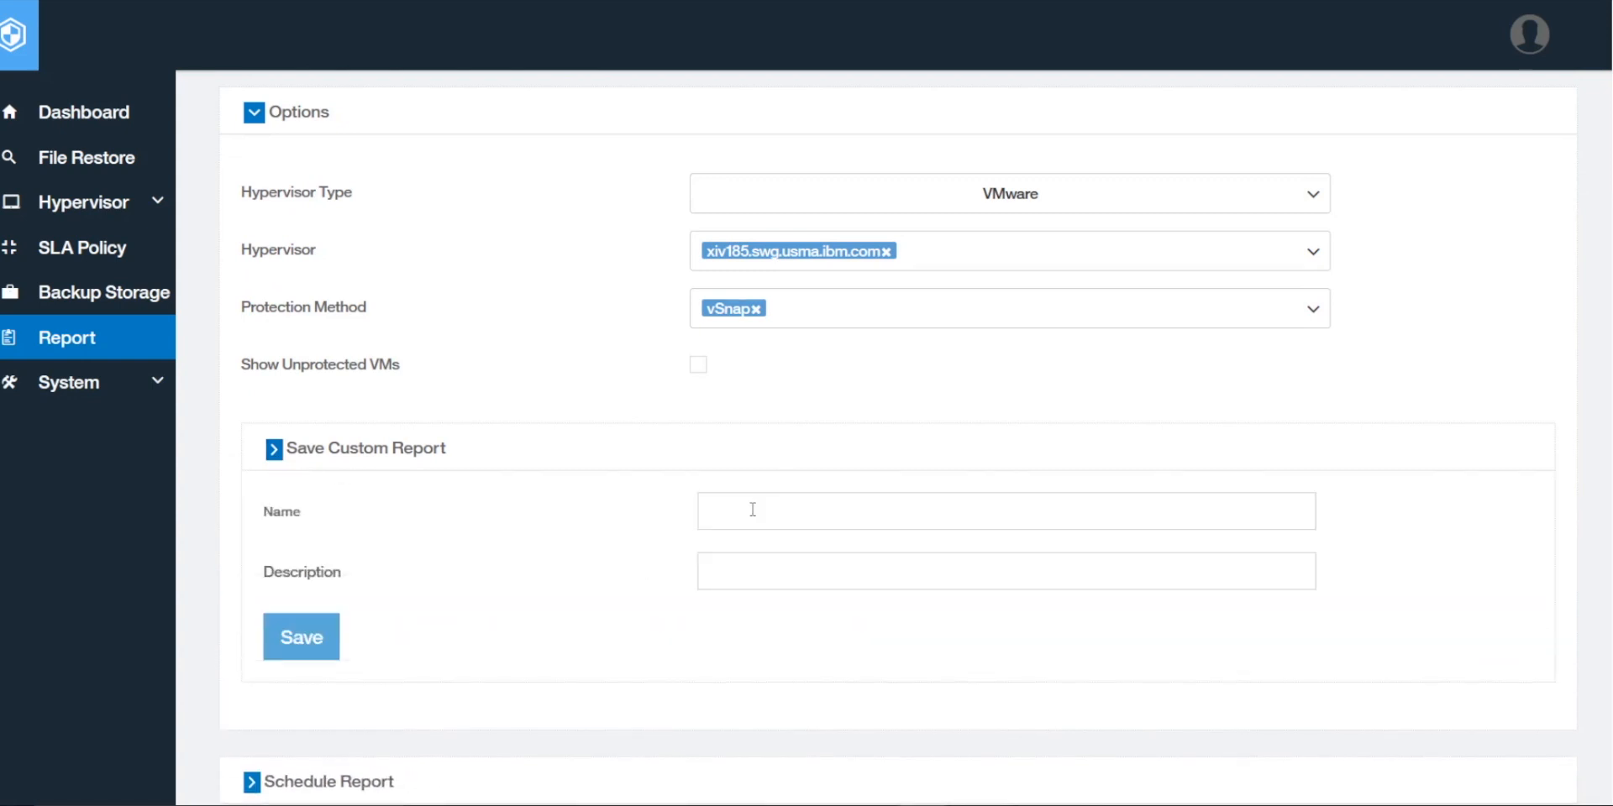
{"action": "left_click", "coordinate": [753, 509]}
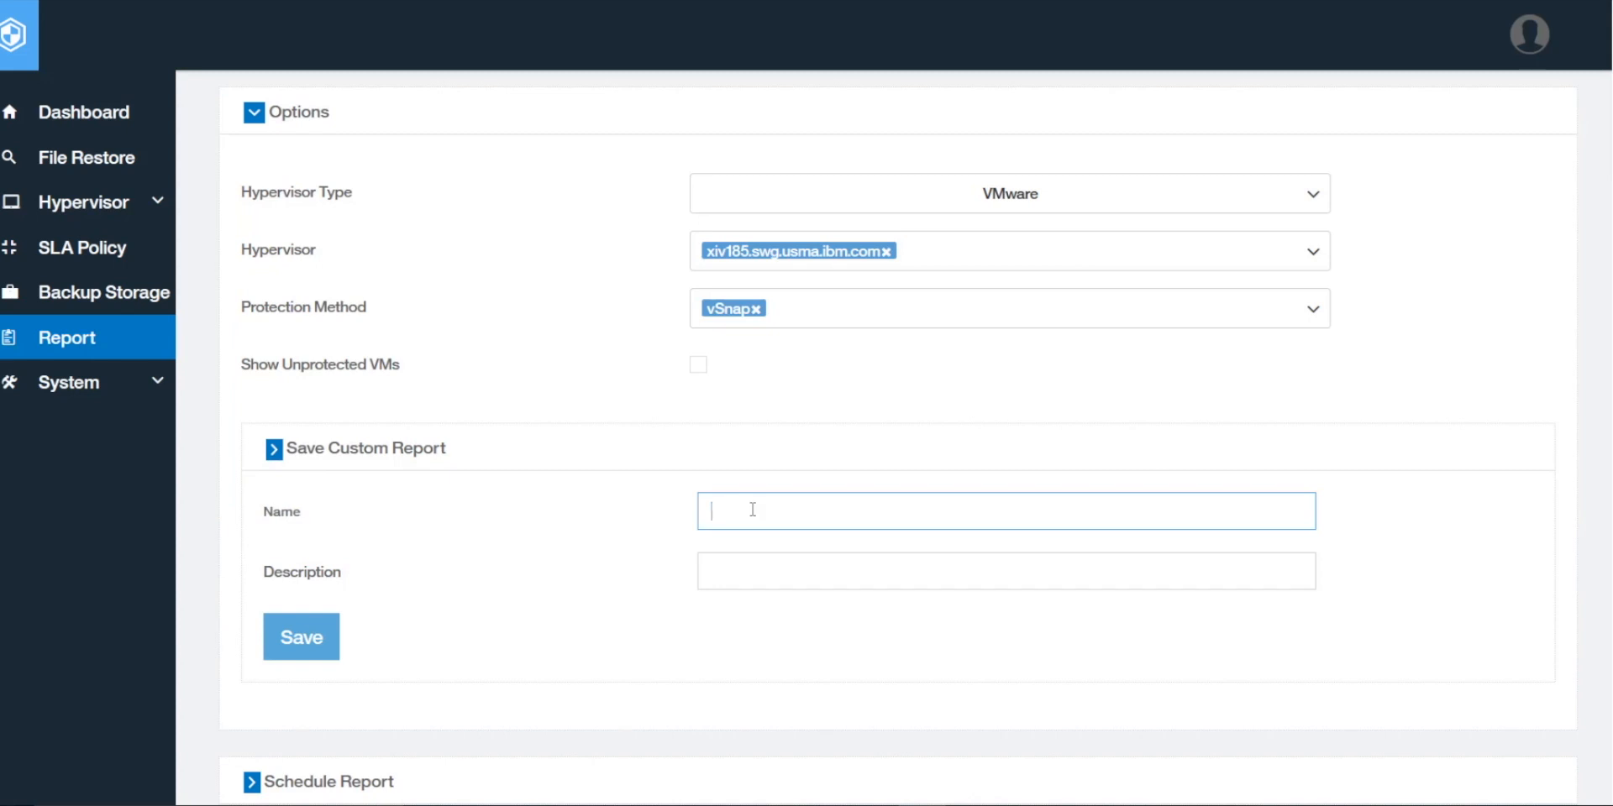
{"action": "type", "text": "VM"}
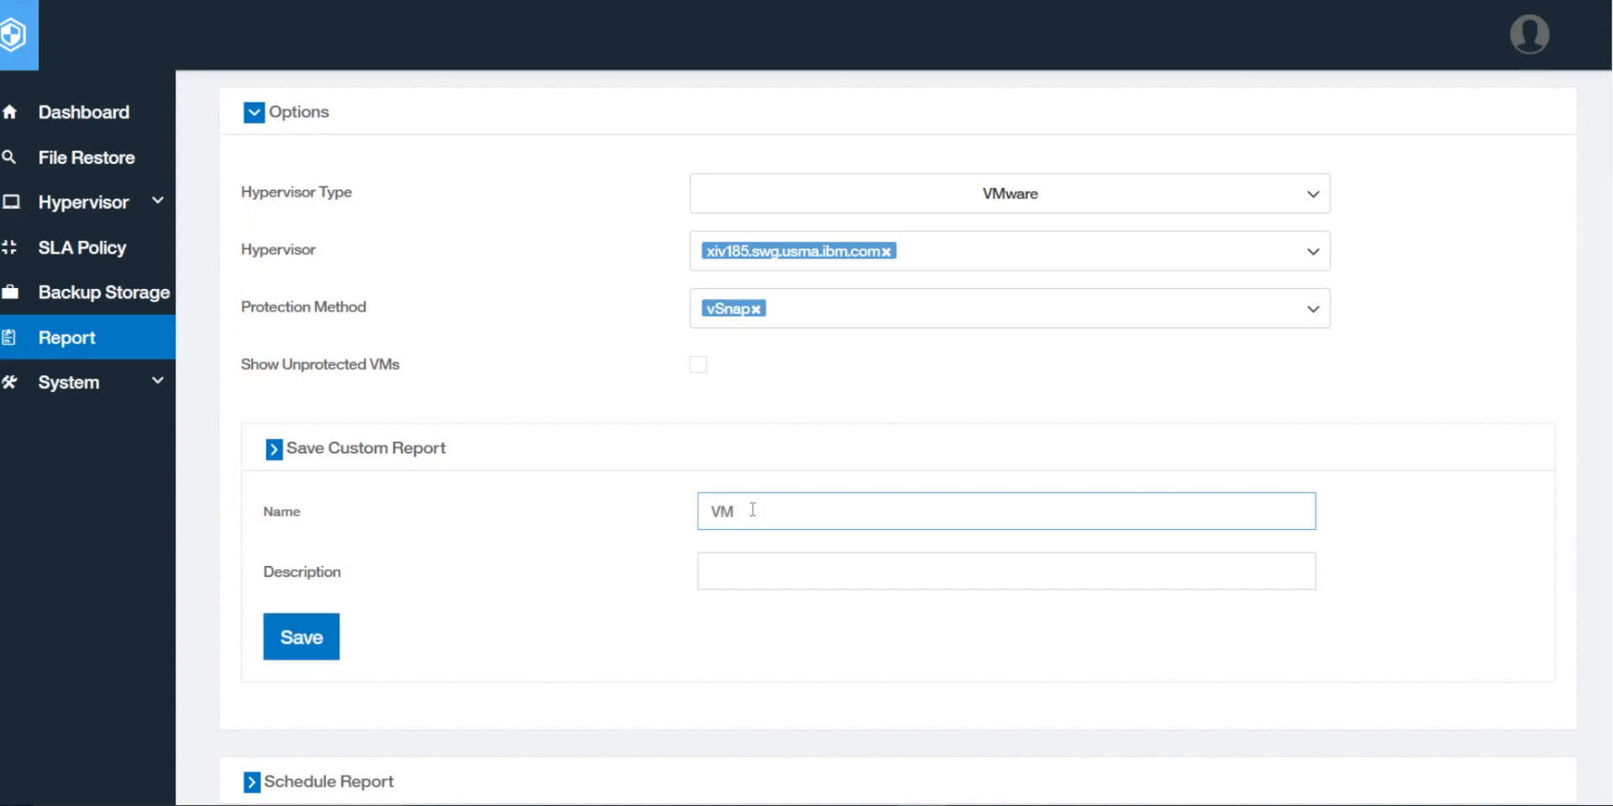
{"action": "type", "text": " Report"}
{"action": "left_click", "coordinate": [733, 583]}
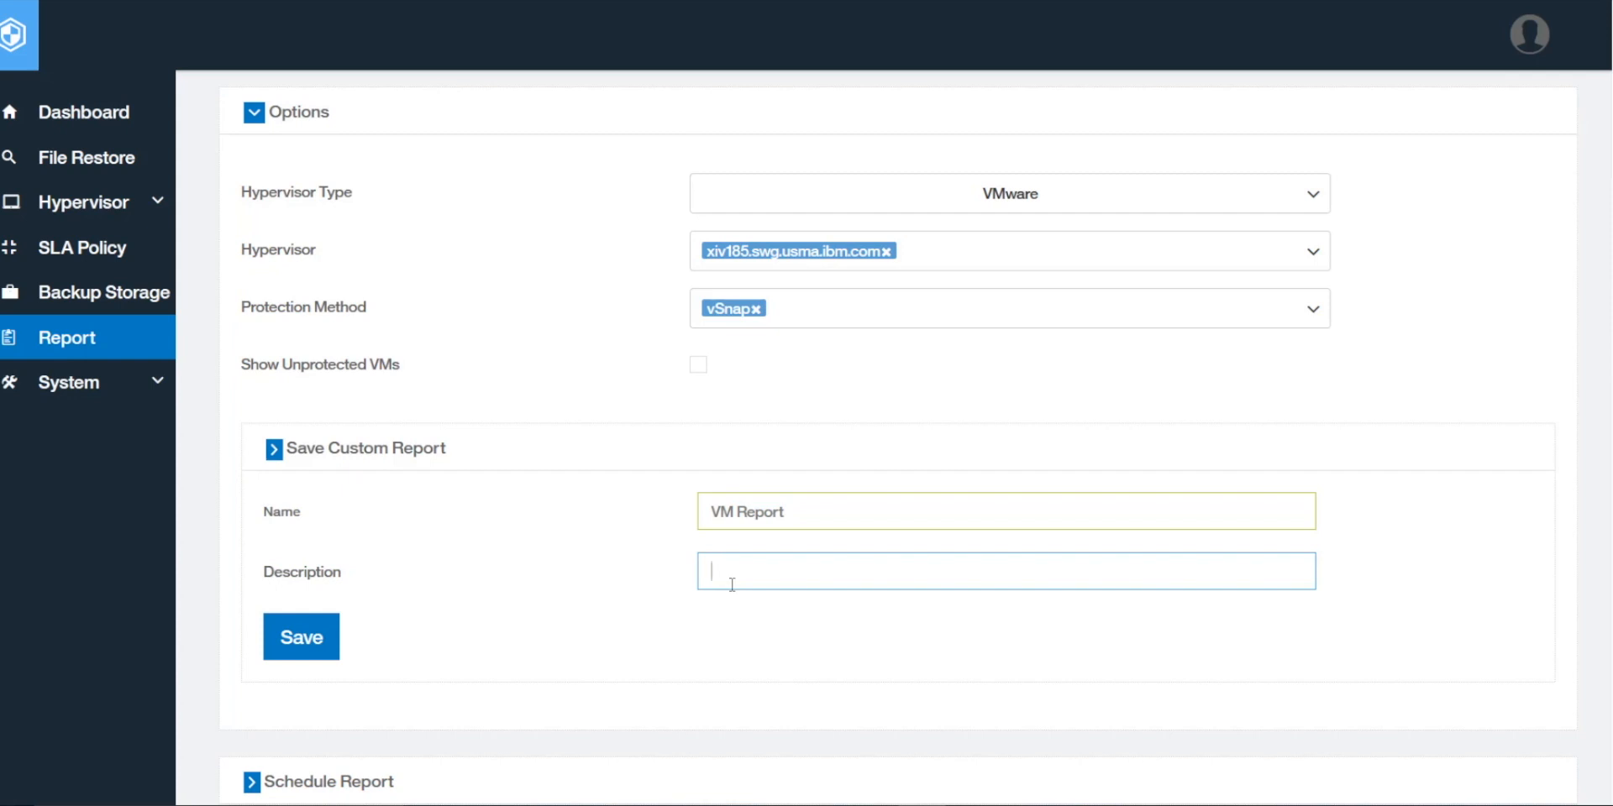
{"action": "type", "text": "vCenter185"}
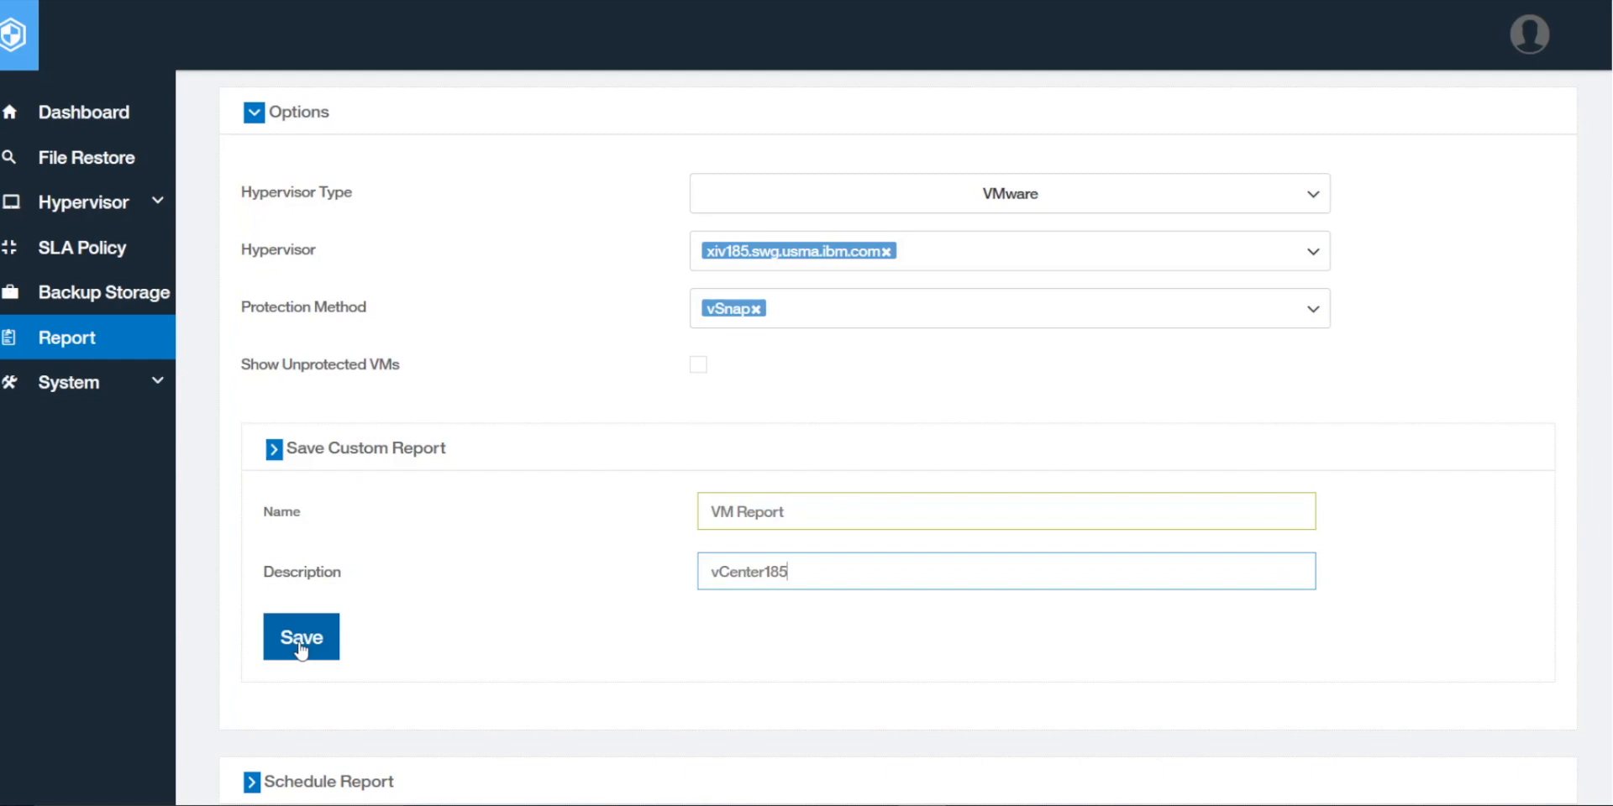
{"action": "left_click", "coordinate": [721, 660]}
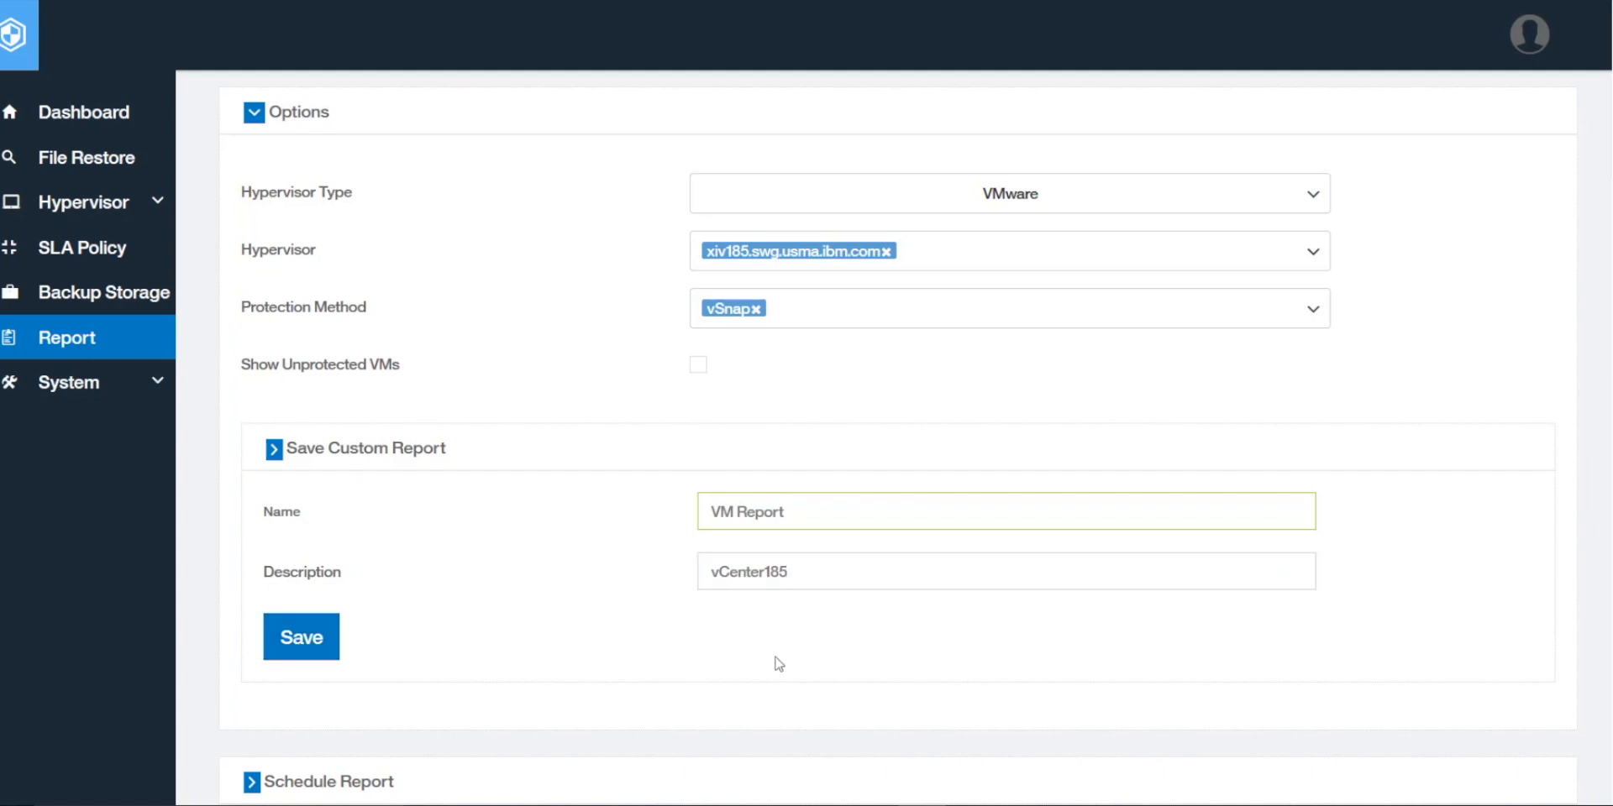
{"action": "scroll", "coordinate": [780, 665], "scroll_direction": "down", "scroll_amount": 6}
{"action": "scroll", "coordinate": [780, 665], "scroll_direction": "up", "scroll_amount": 7}
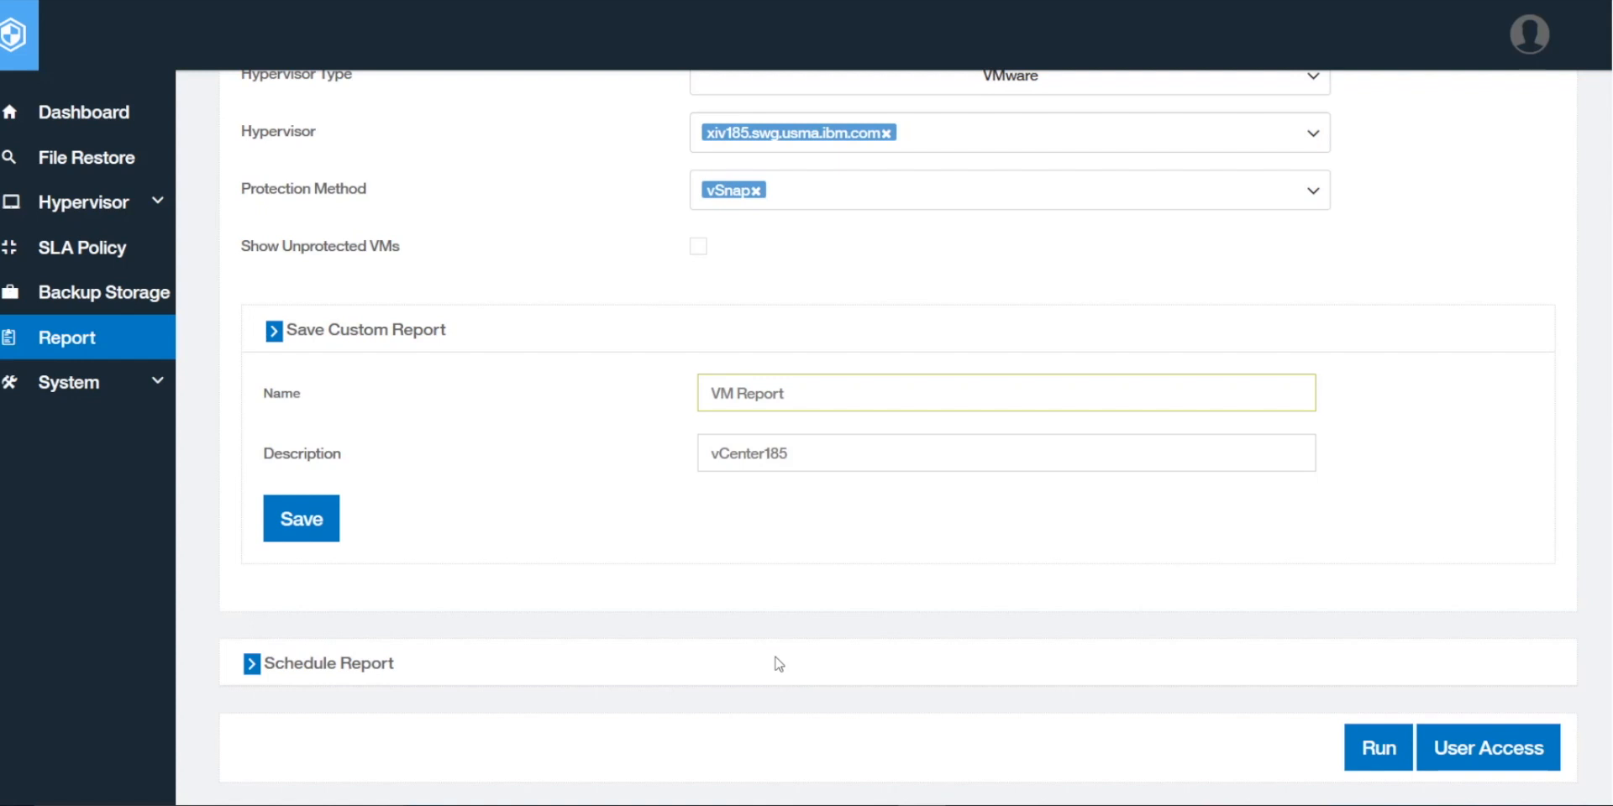
{"action": "scroll", "coordinate": [779, 664], "scroll_direction": "up", "scroll_amount": 2}
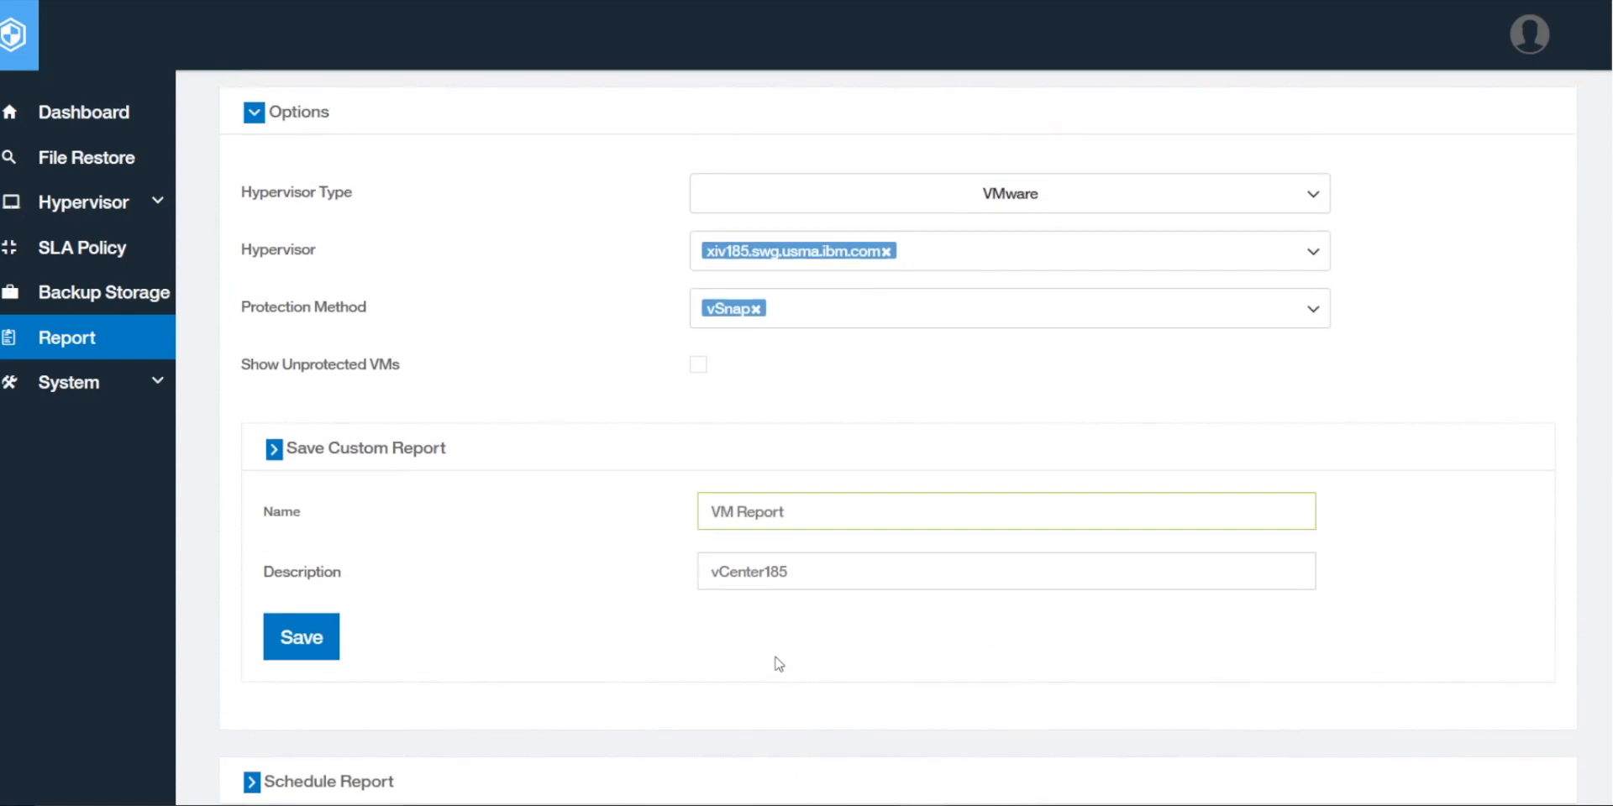
{"action": "scroll", "coordinate": [780, 664], "scroll_direction": "up", "scroll_amount": 6}
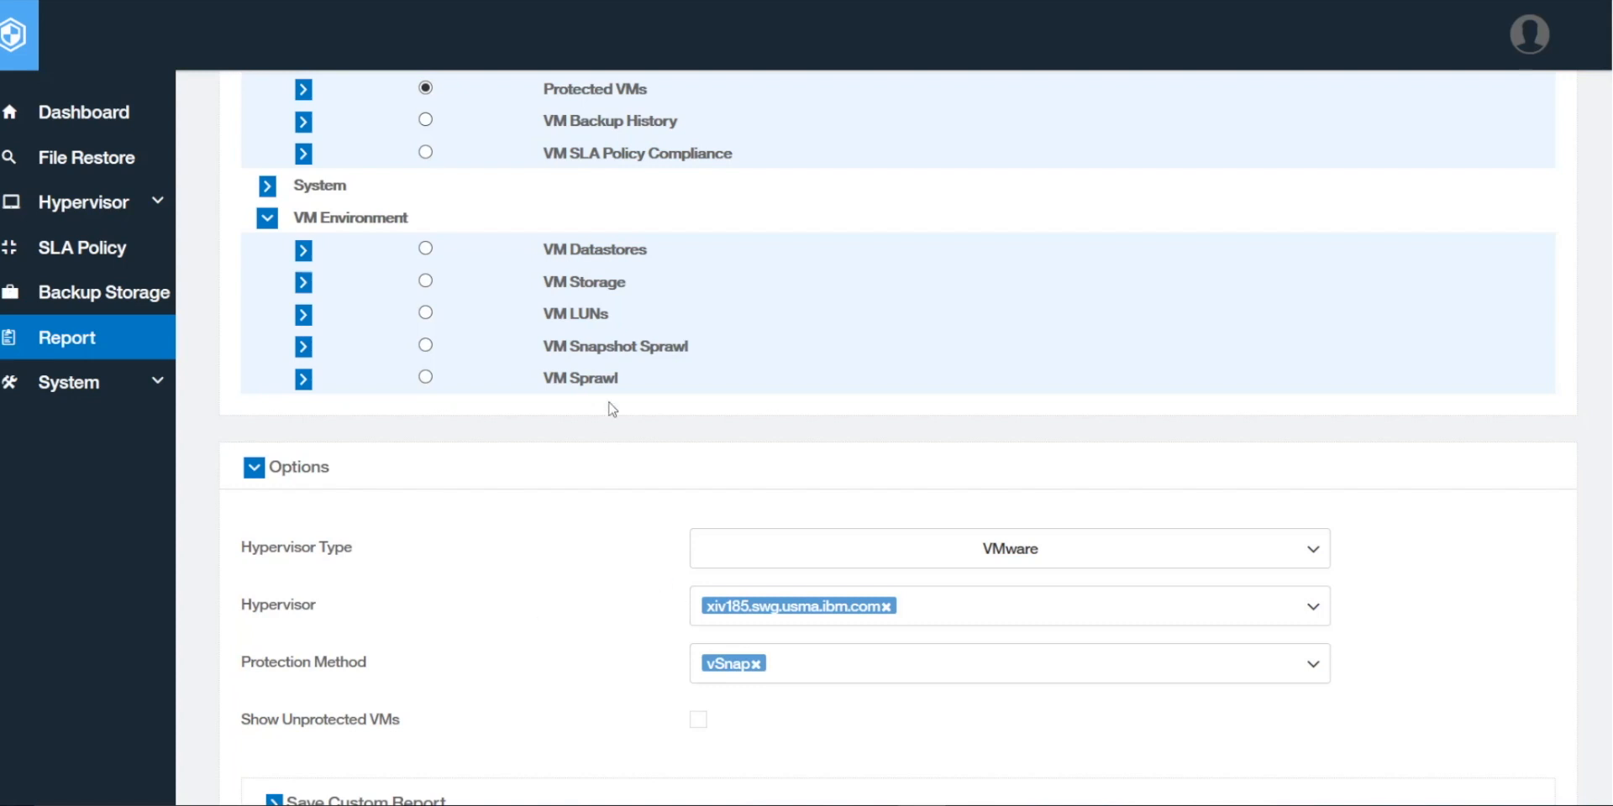
{"action": "scroll", "coordinate": [702, 425], "scroll_direction": "up", "scroll_amount": 2}
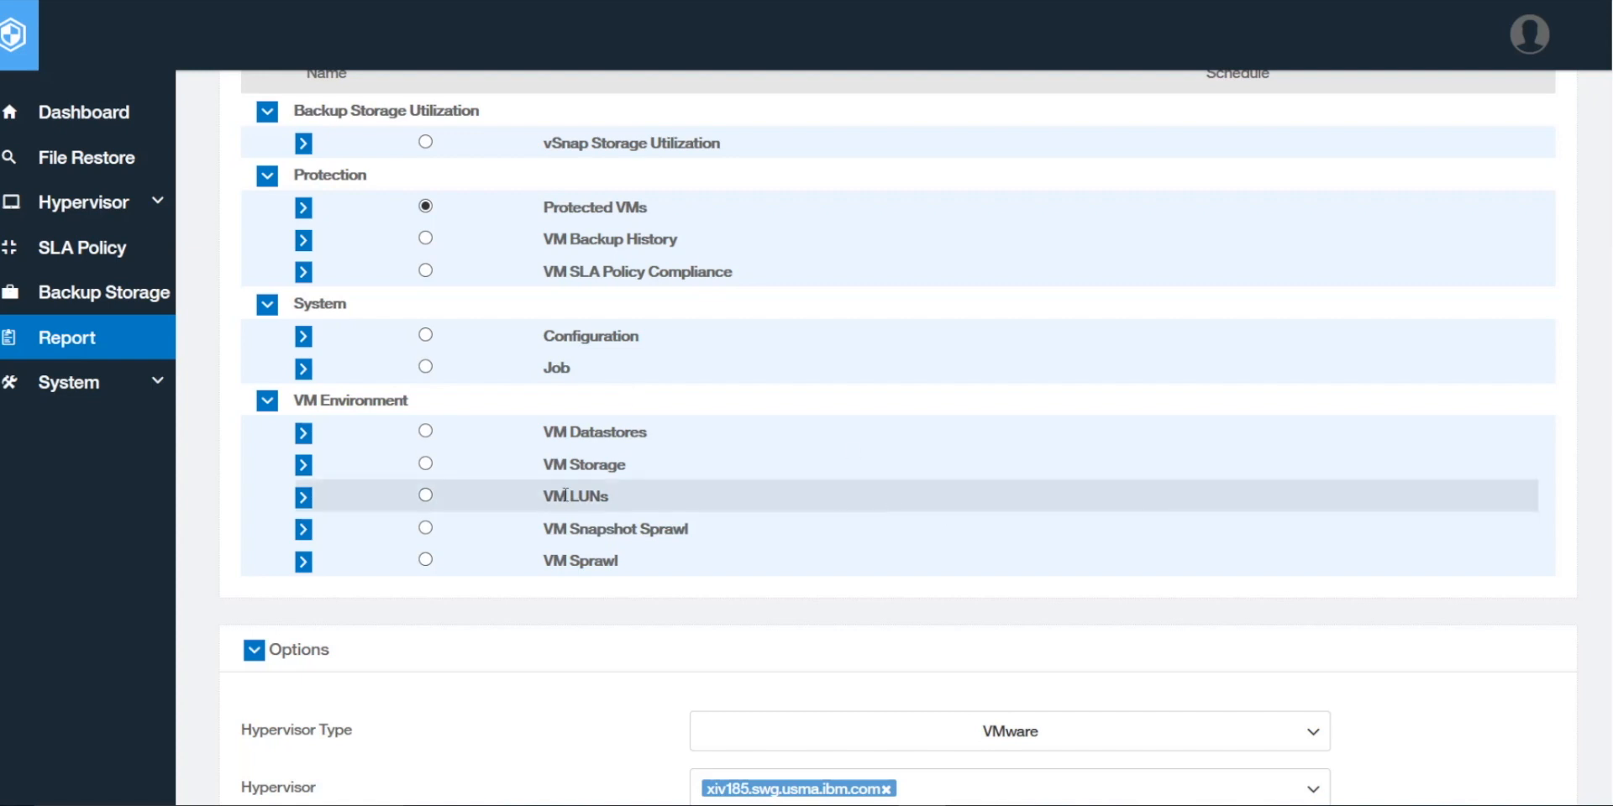
Step: Select the Job report, review its (All) job type and Any-days filters, then collapse Options
{"action": "left_click", "coordinate": [425, 367]}
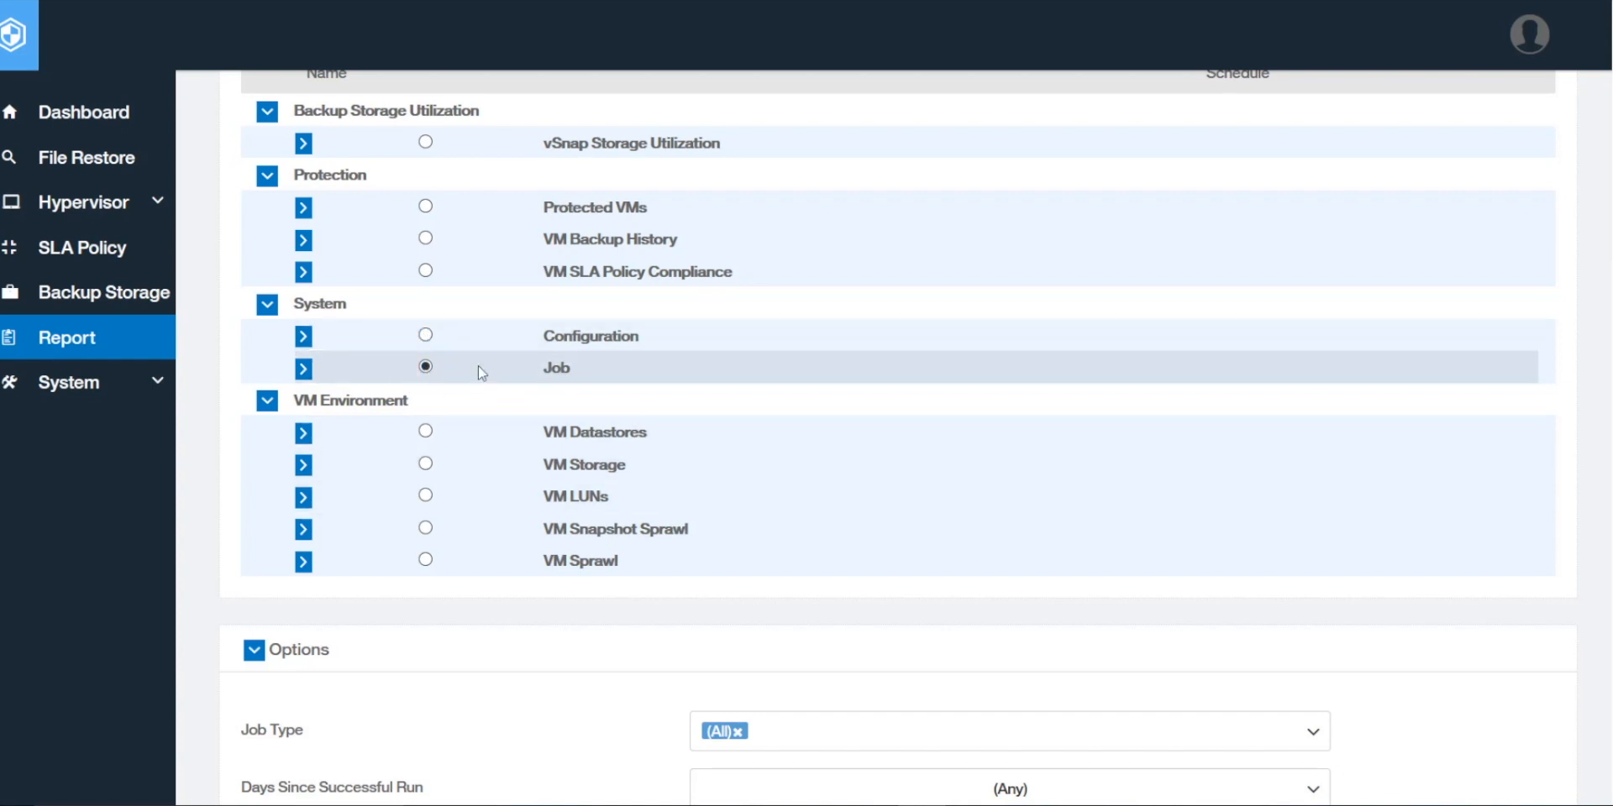
{"action": "scroll", "coordinate": [706, 543], "scroll_direction": "down", "scroll_amount": 2}
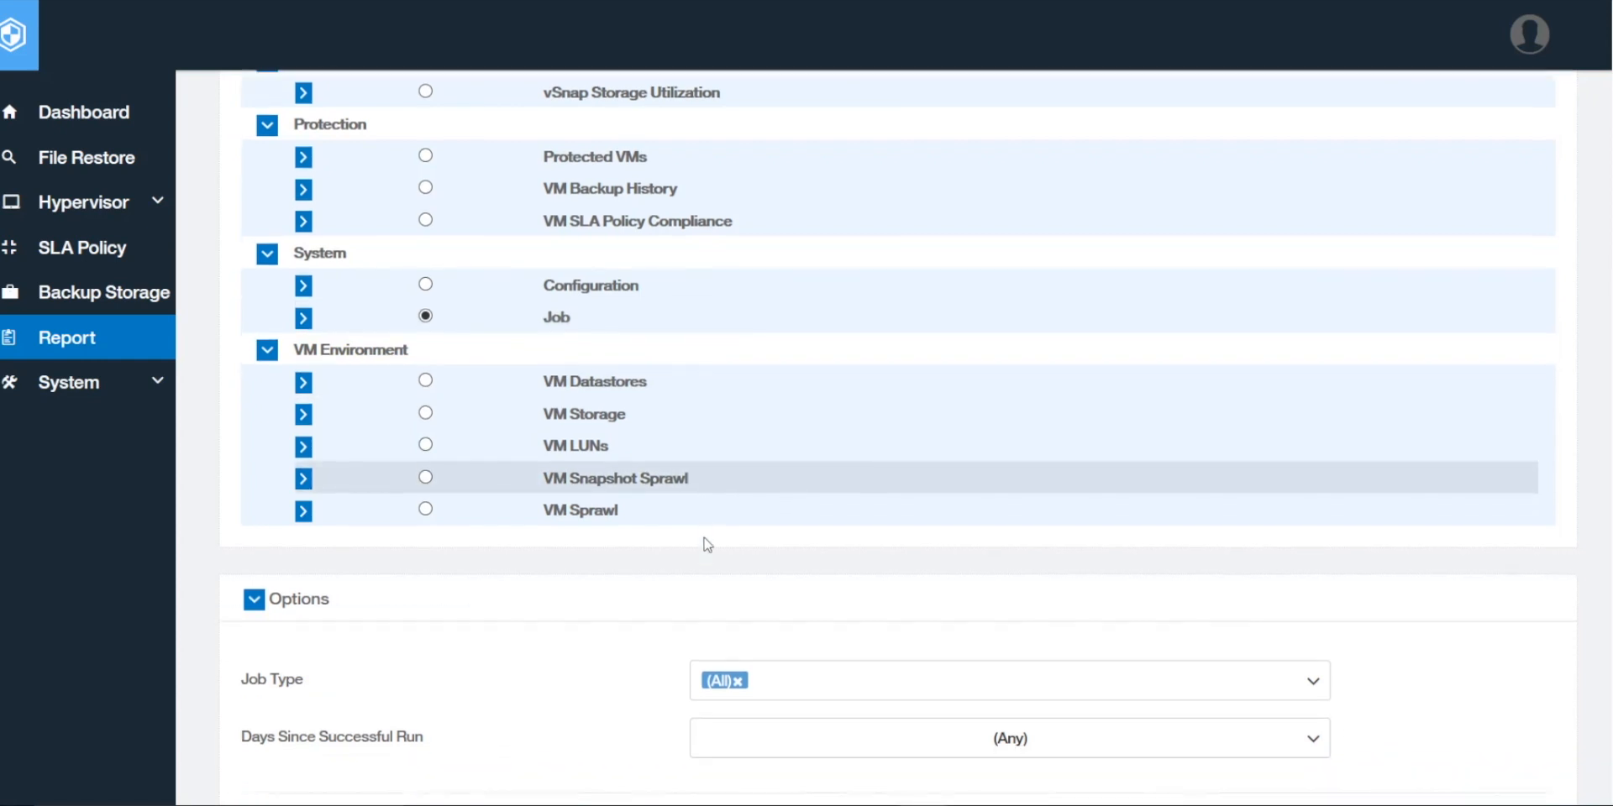
{"action": "scroll", "coordinate": [471, 594], "scroll_direction": "down", "scroll_amount": 4}
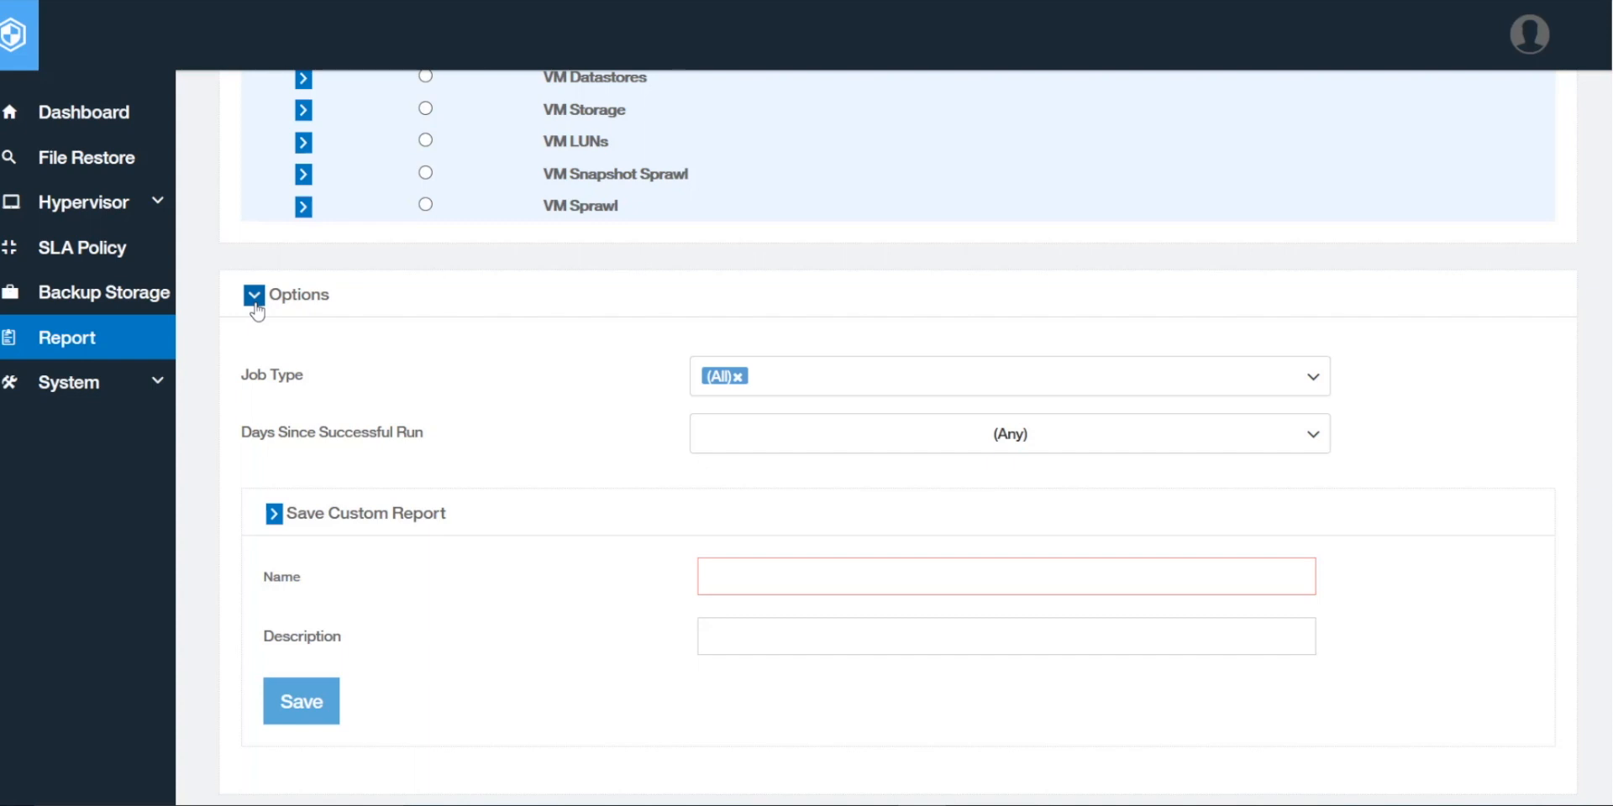
{"action": "left_click", "coordinate": [255, 302]}
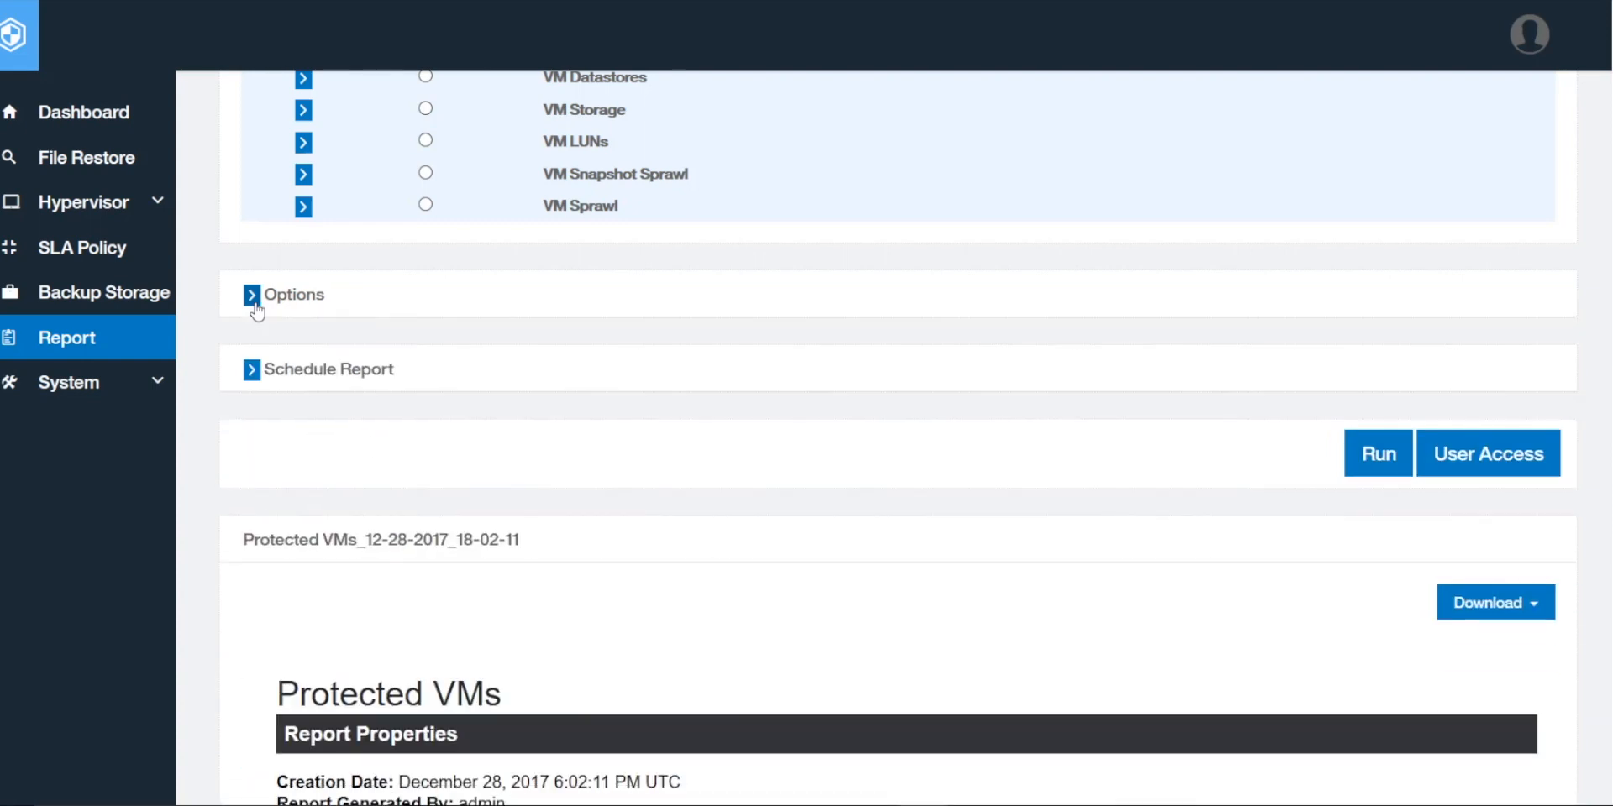
Step: Enable a recurring report schedule that runs every 1 day at 9:00
{"action": "left_click", "coordinate": [252, 371]}
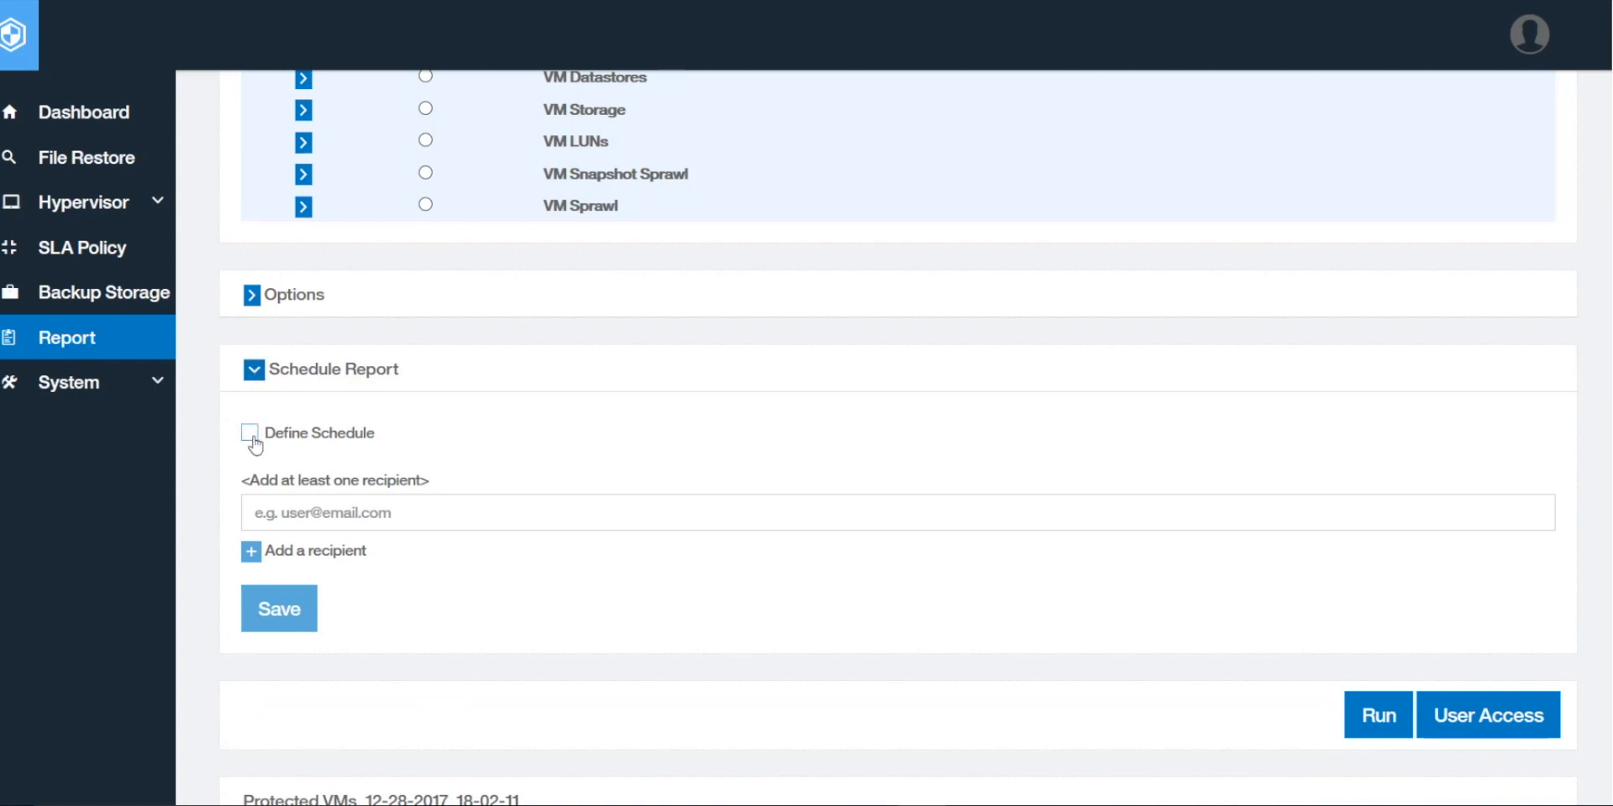
{"action": "left_click", "coordinate": [249, 434]}
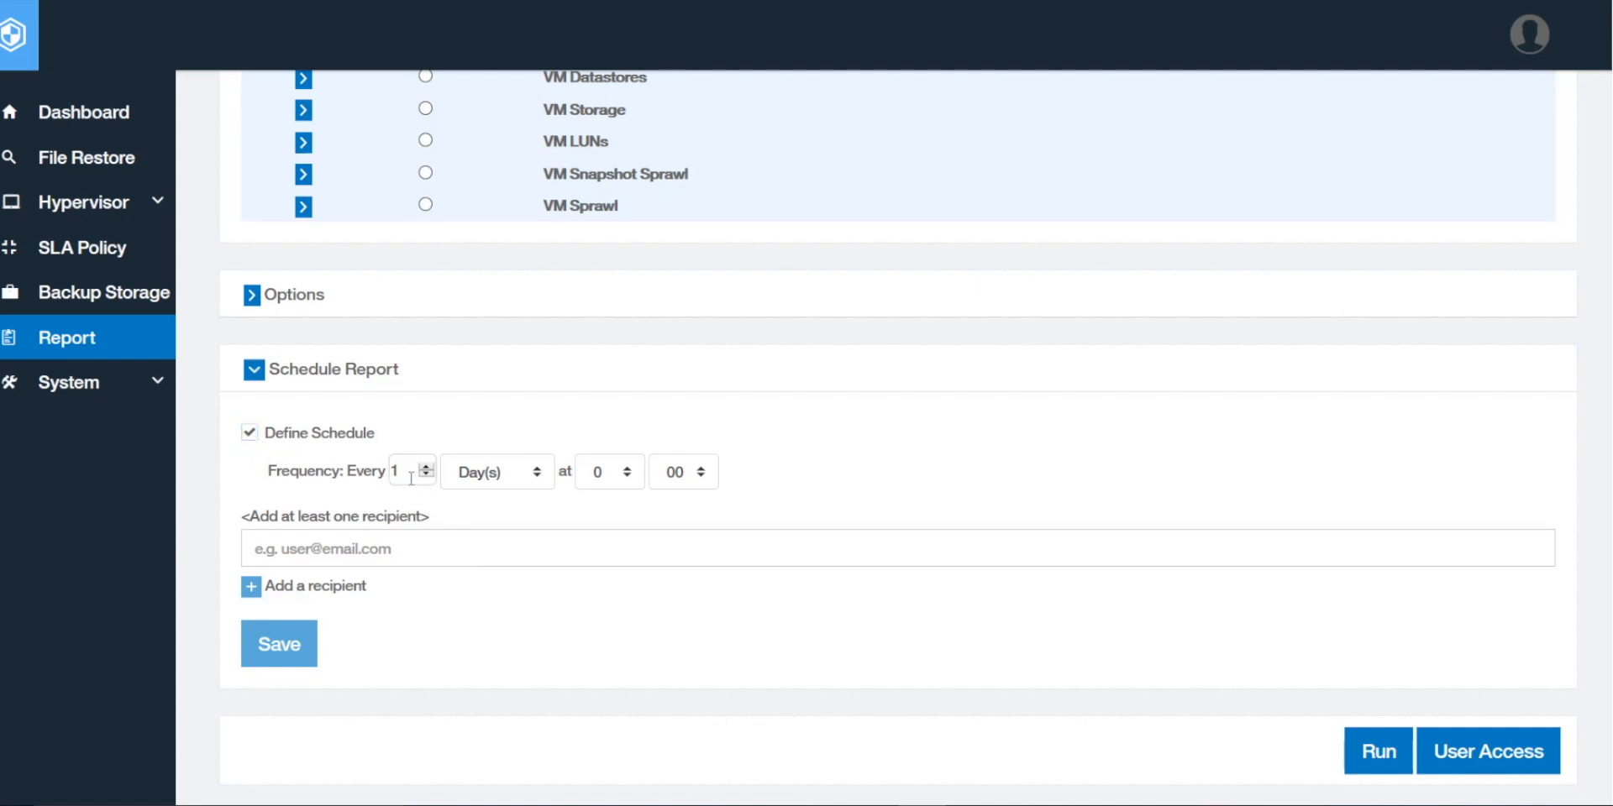
{"action": "left_click", "coordinate": [628, 471]}
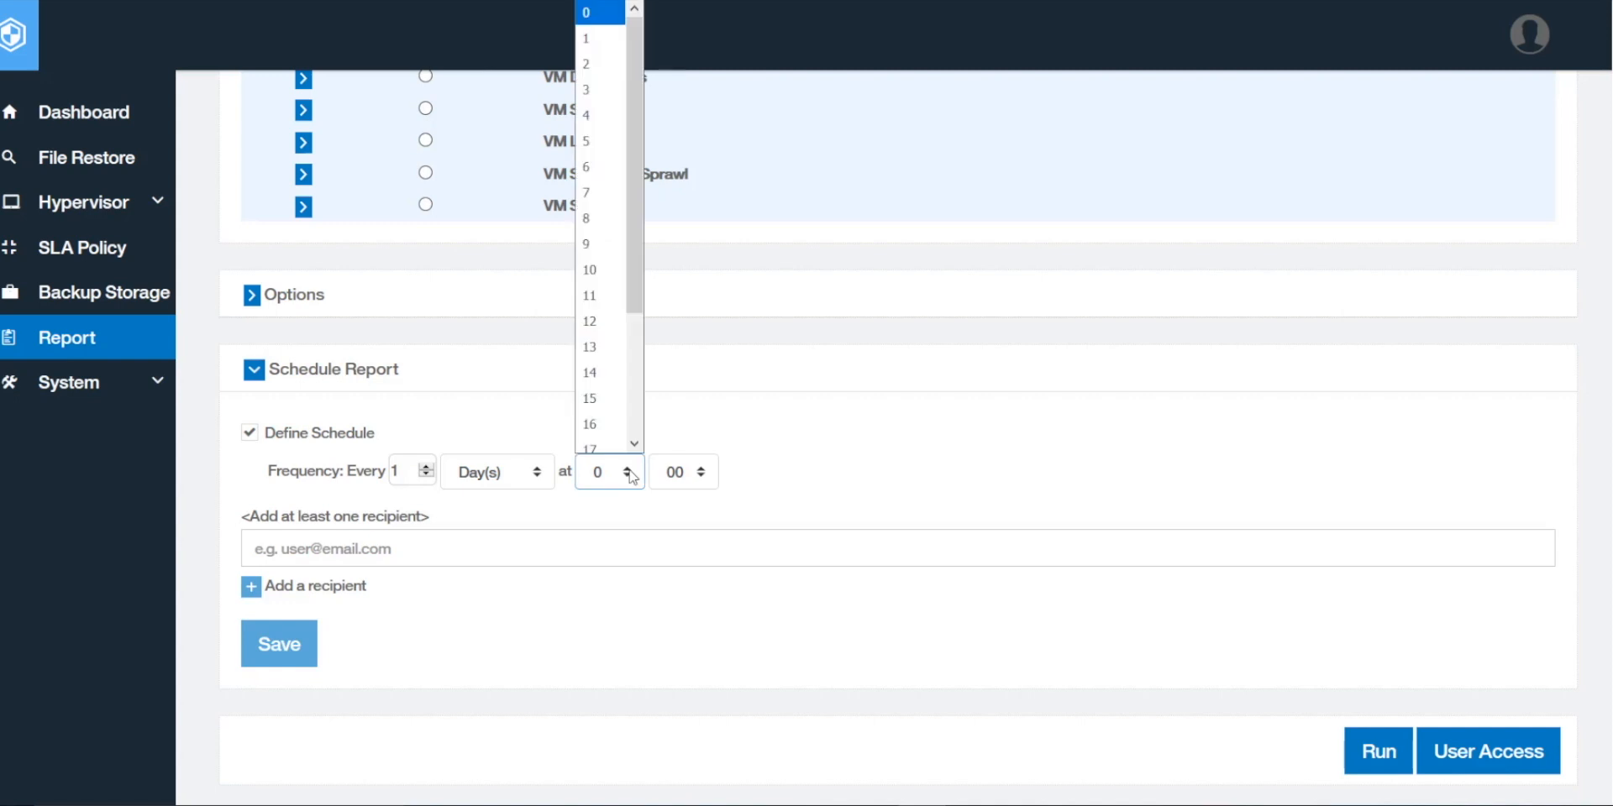
{"action": "left_click", "coordinate": [596, 244]}
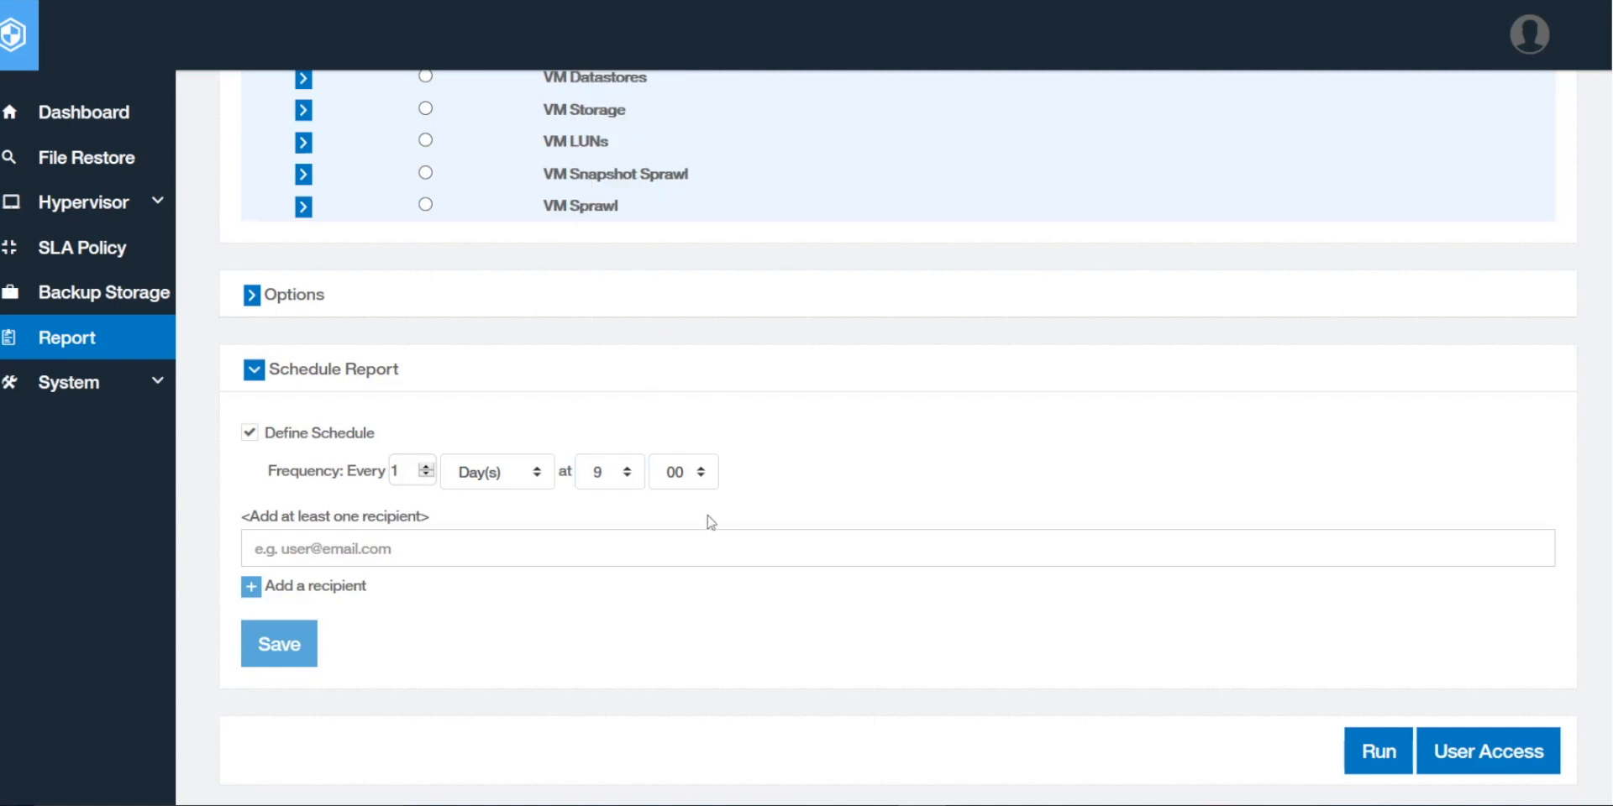
Step: Add two recipient e-mail addresses to the schedule
{"action": "left_click", "coordinate": [418, 549]}
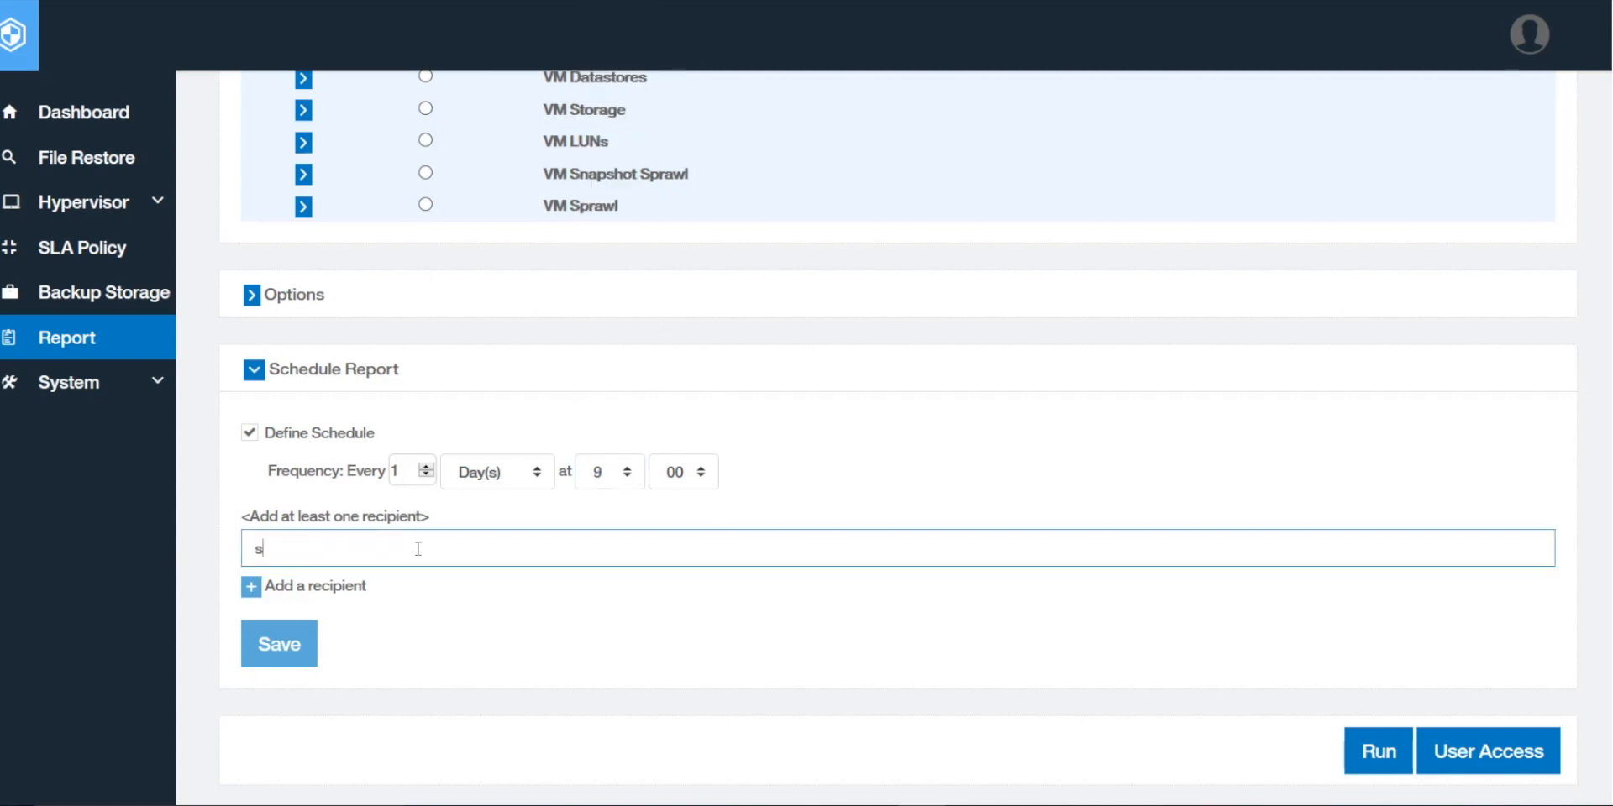
{"action": "left_click", "coordinate": [252, 589]}
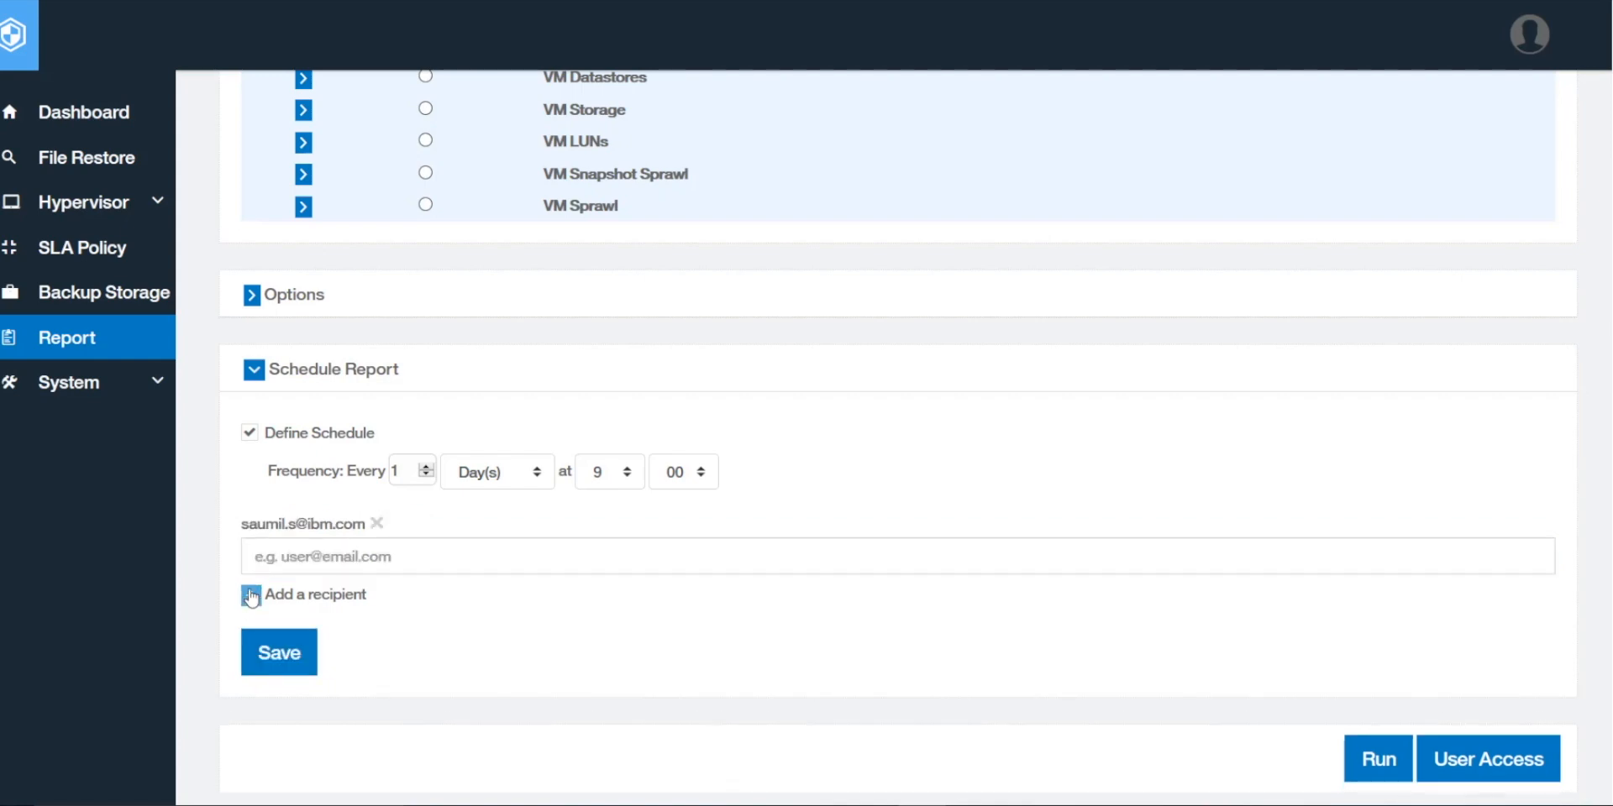
{"action": "left_click", "coordinate": [338, 561]}
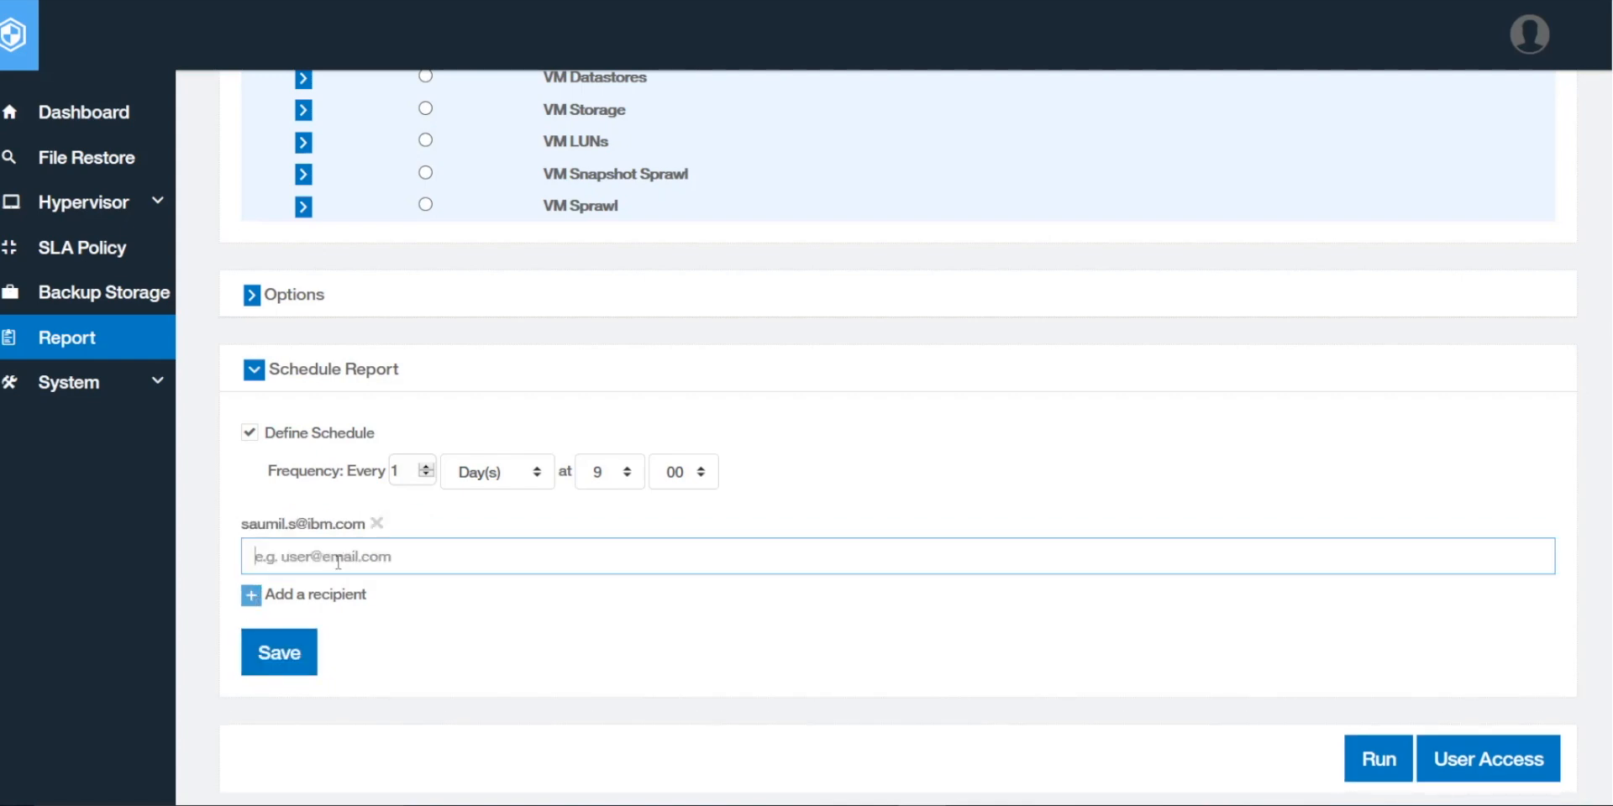
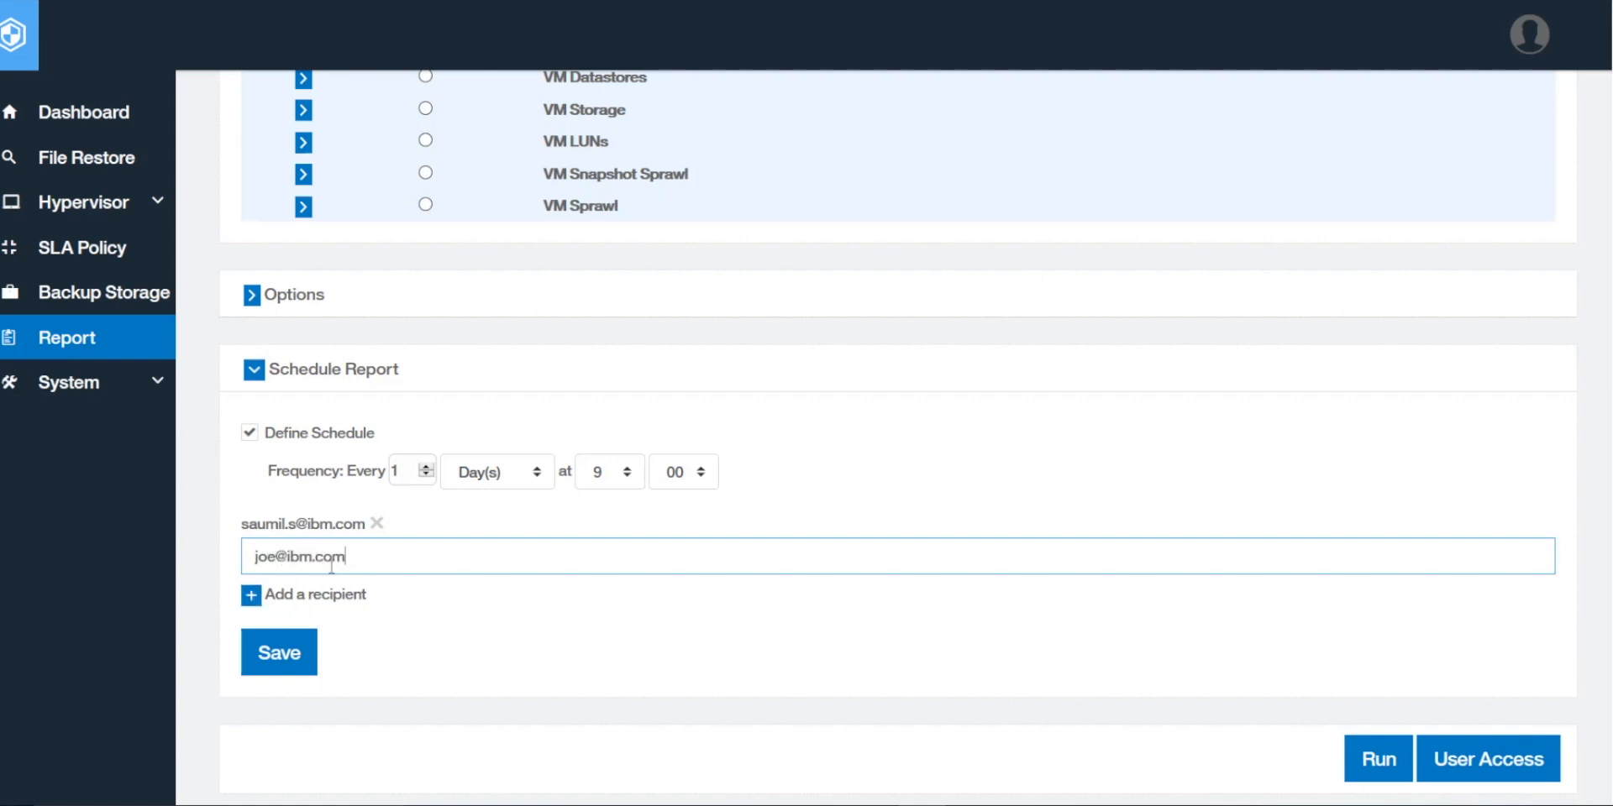
{"action": "left_click", "coordinate": [257, 603]}
{"action": "left_click", "coordinate": [363, 556]}
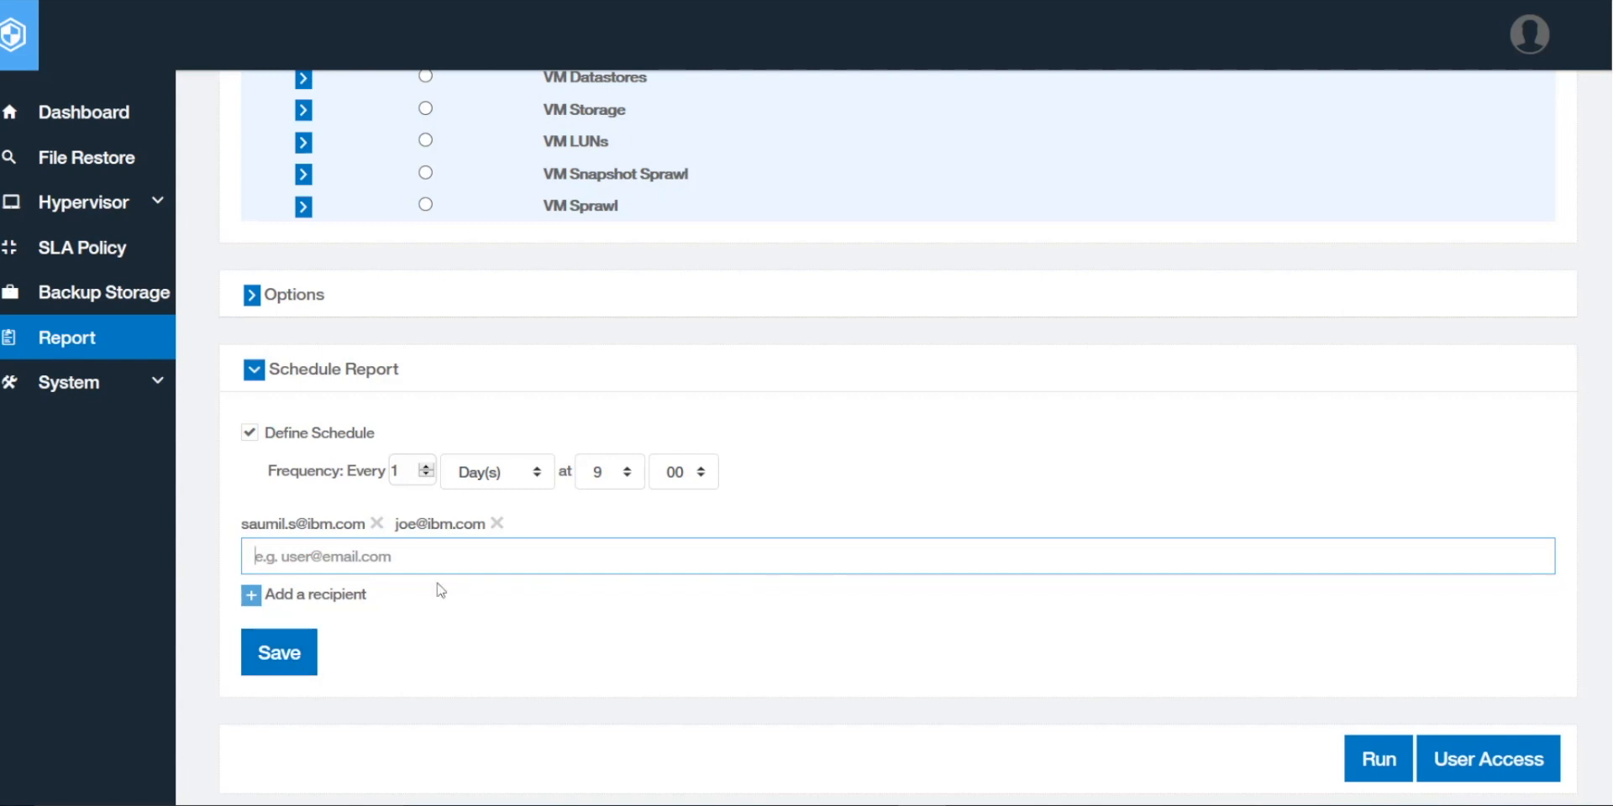
{"action": "scroll", "coordinate": [1061, 587], "scroll_direction": "down", "scroll_amount": 4}
Step: Run the Job report to get fresh results: 14 jobs, 987 runs, 481 completed
{"action": "scroll", "coordinate": [974, 616], "scroll_direction": "down", "scroll_amount": 1}
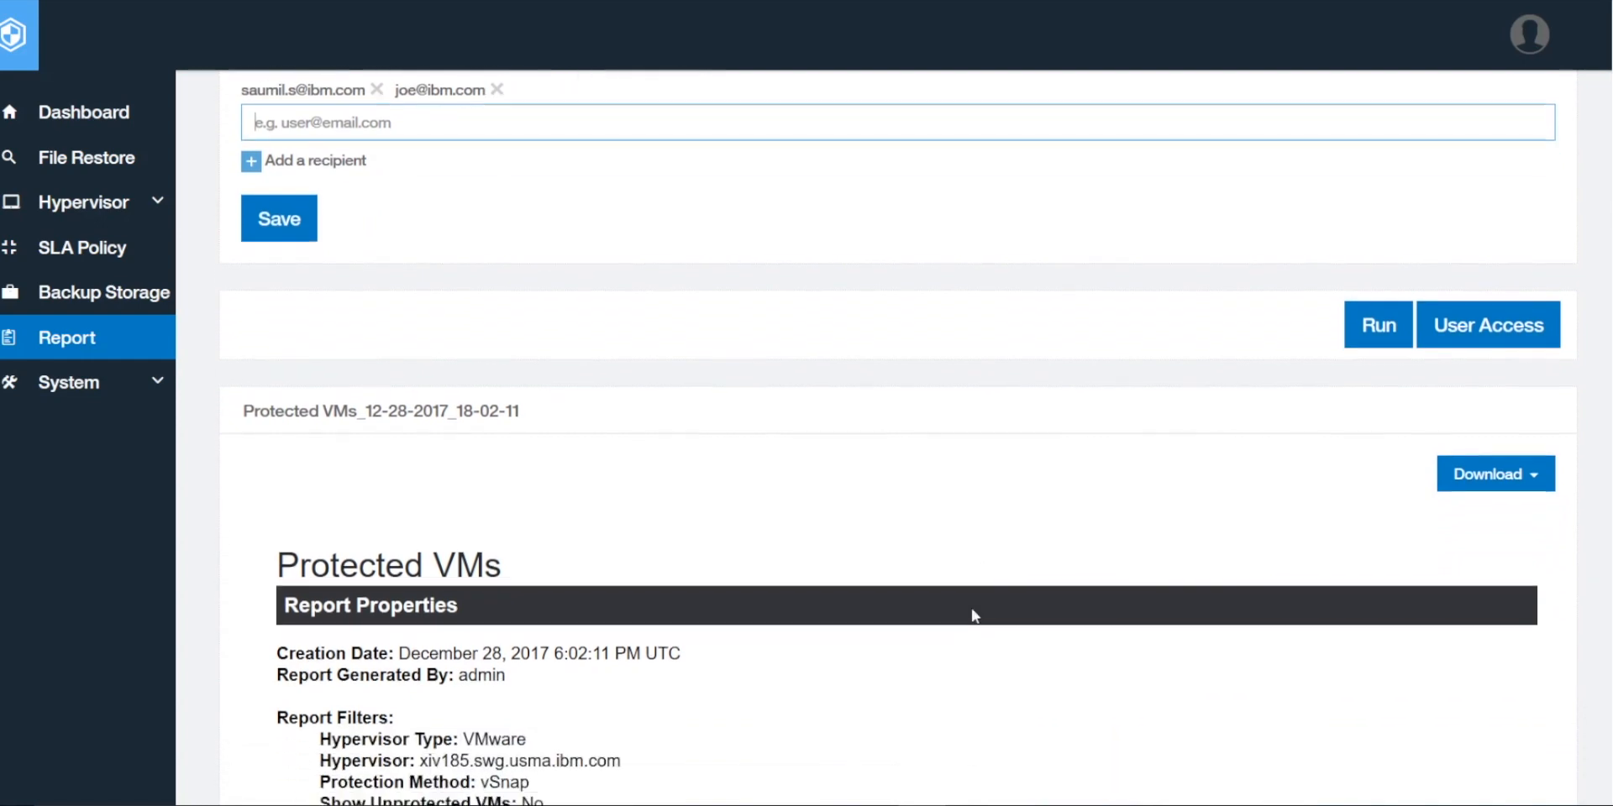
{"action": "left_click", "coordinate": [1369, 285]}
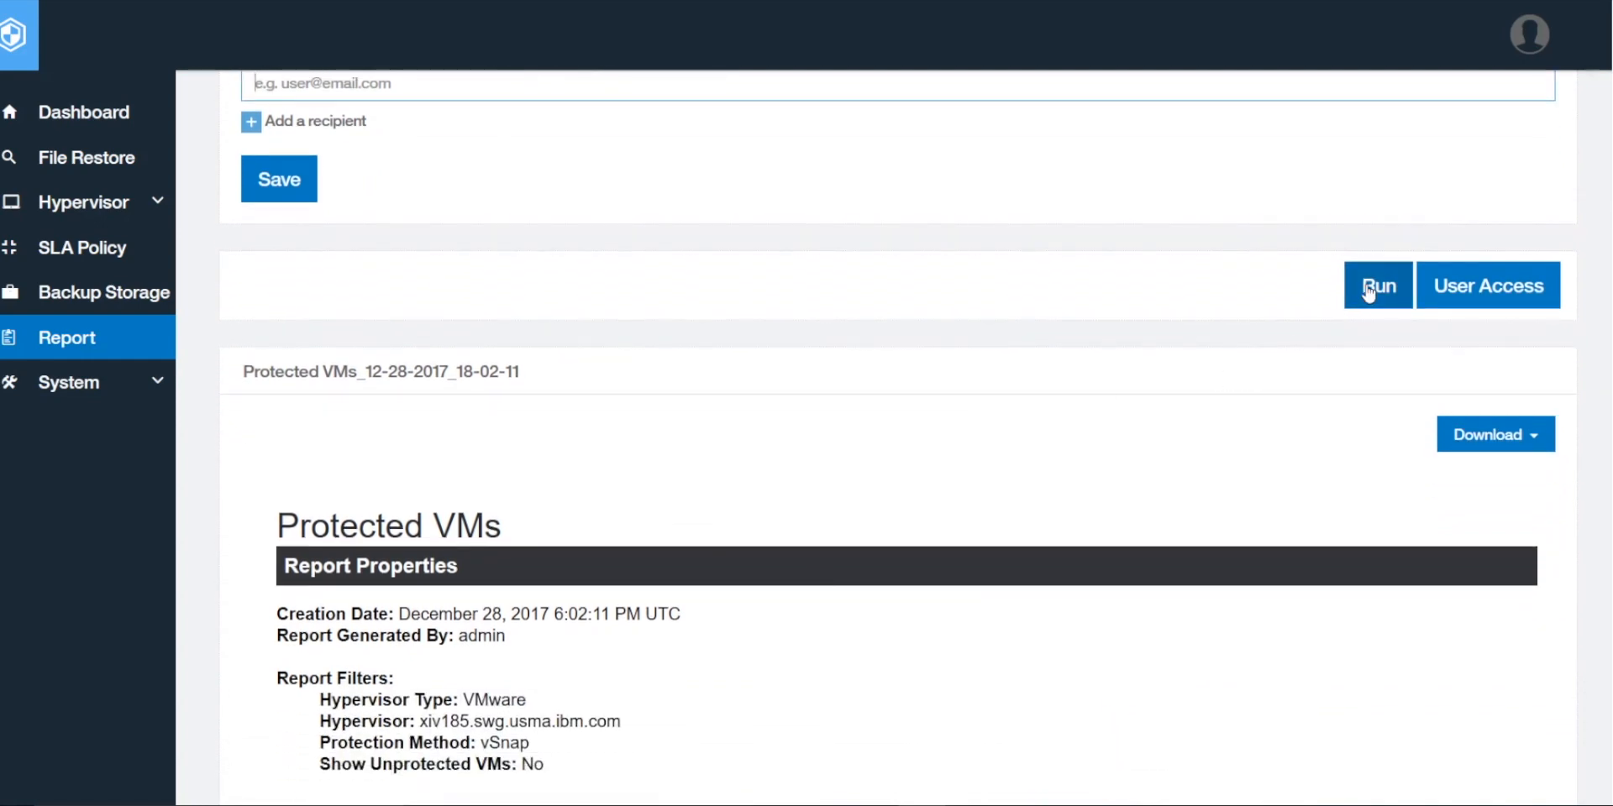
{"action": "scroll", "coordinate": [878, 617], "scroll_direction": "down", "scroll_amount": 1}
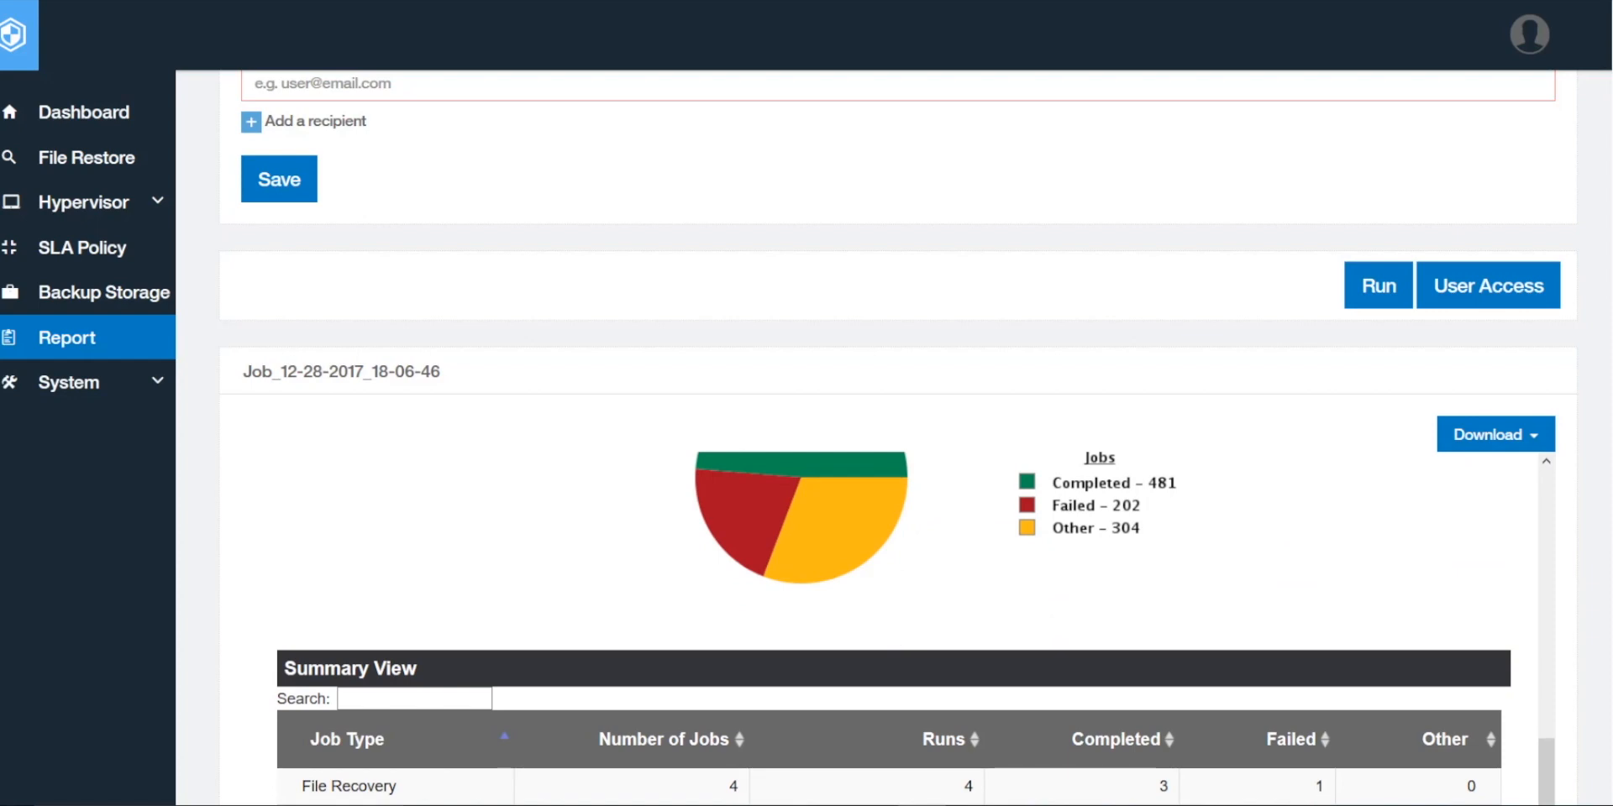
{"action": "scroll", "coordinate": [1119, 447], "scroll_direction": "down", "scroll_amount": 4}
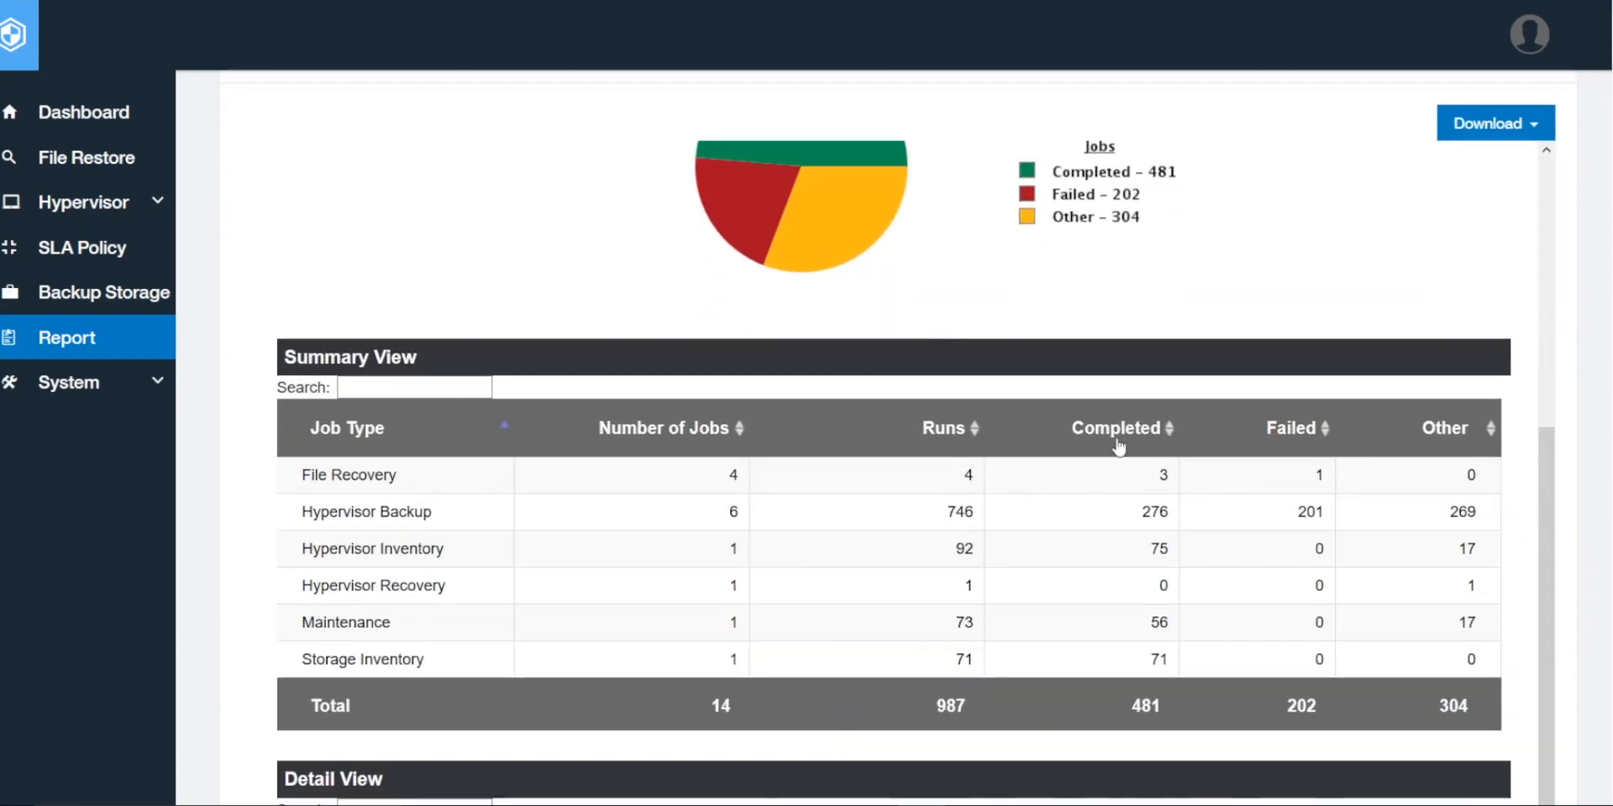
{"action": "scroll", "coordinate": [882, 534], "scroll_direction": "down", "scroll_amount": 3}
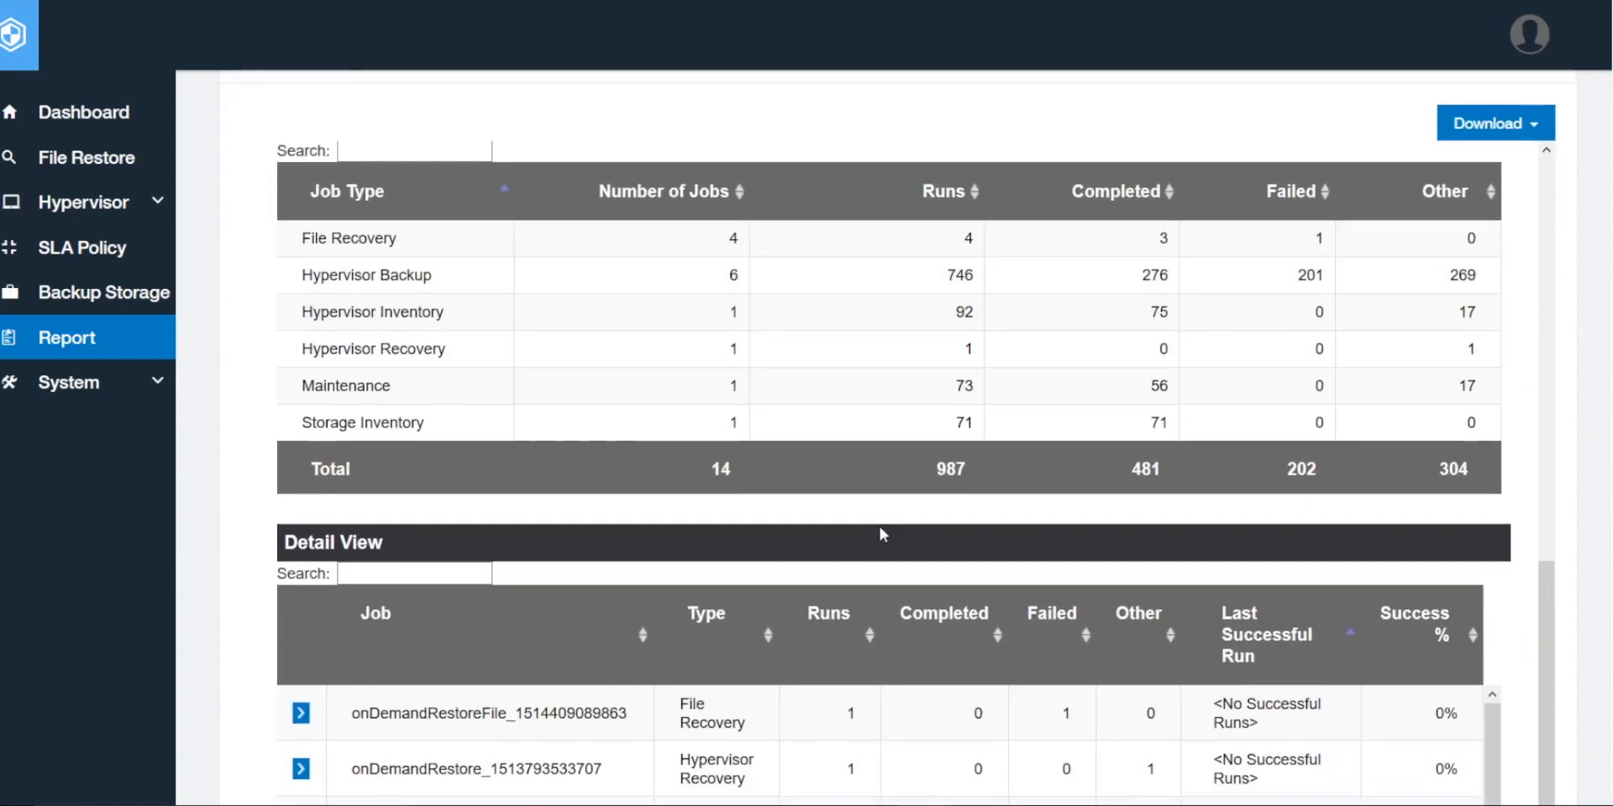
{"action": "scroll", "coordinate": [878, 526], "scroll_direction": "up", "scroll_amount": 2}
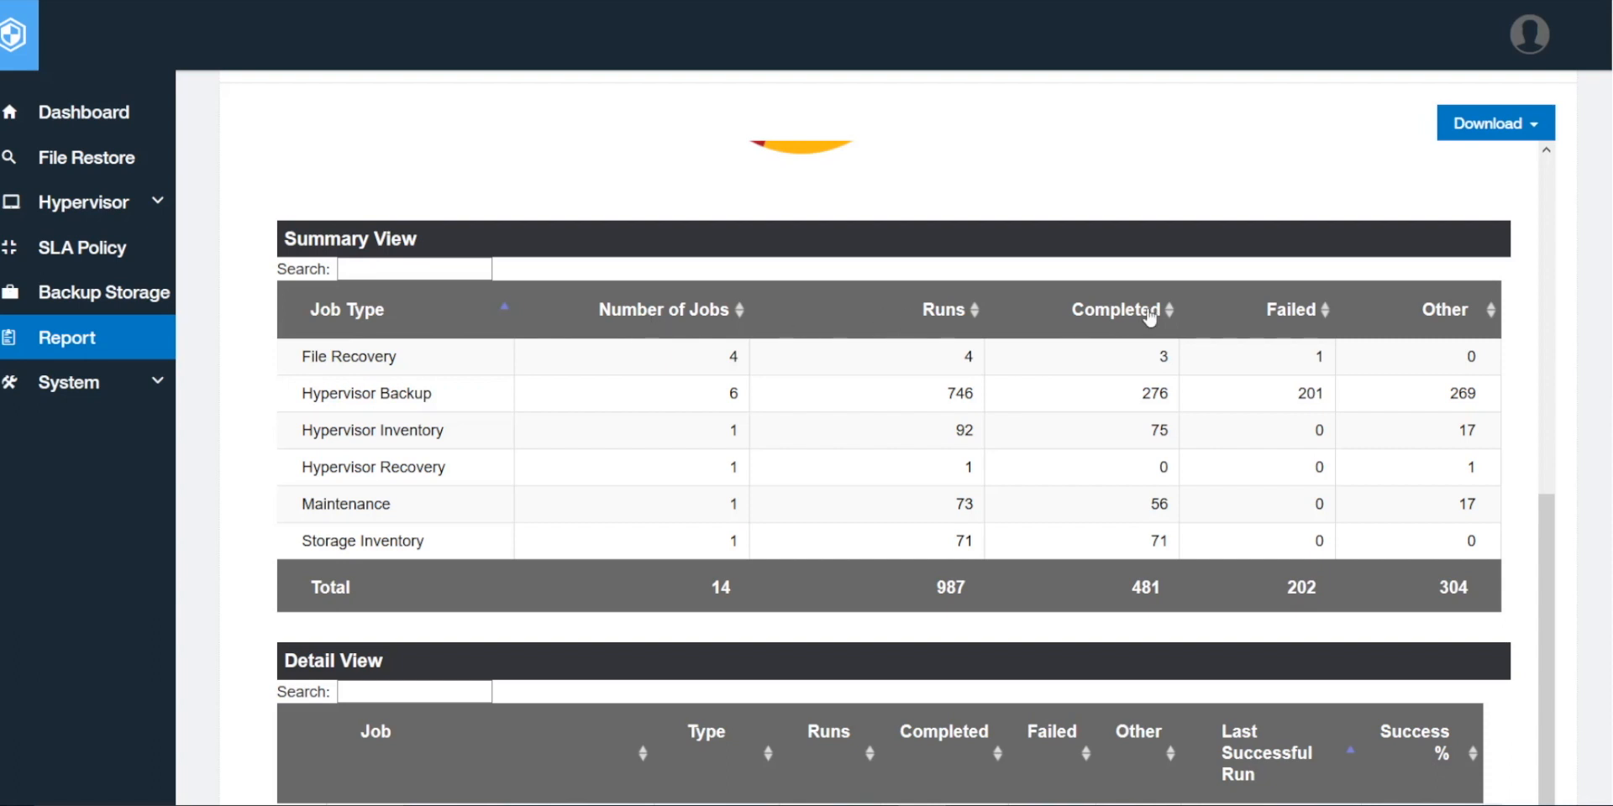
Step: Sort the Summary View table by Runs, then by Completed jobs
{"action": "left_click", "coordinate": [974, 318]}
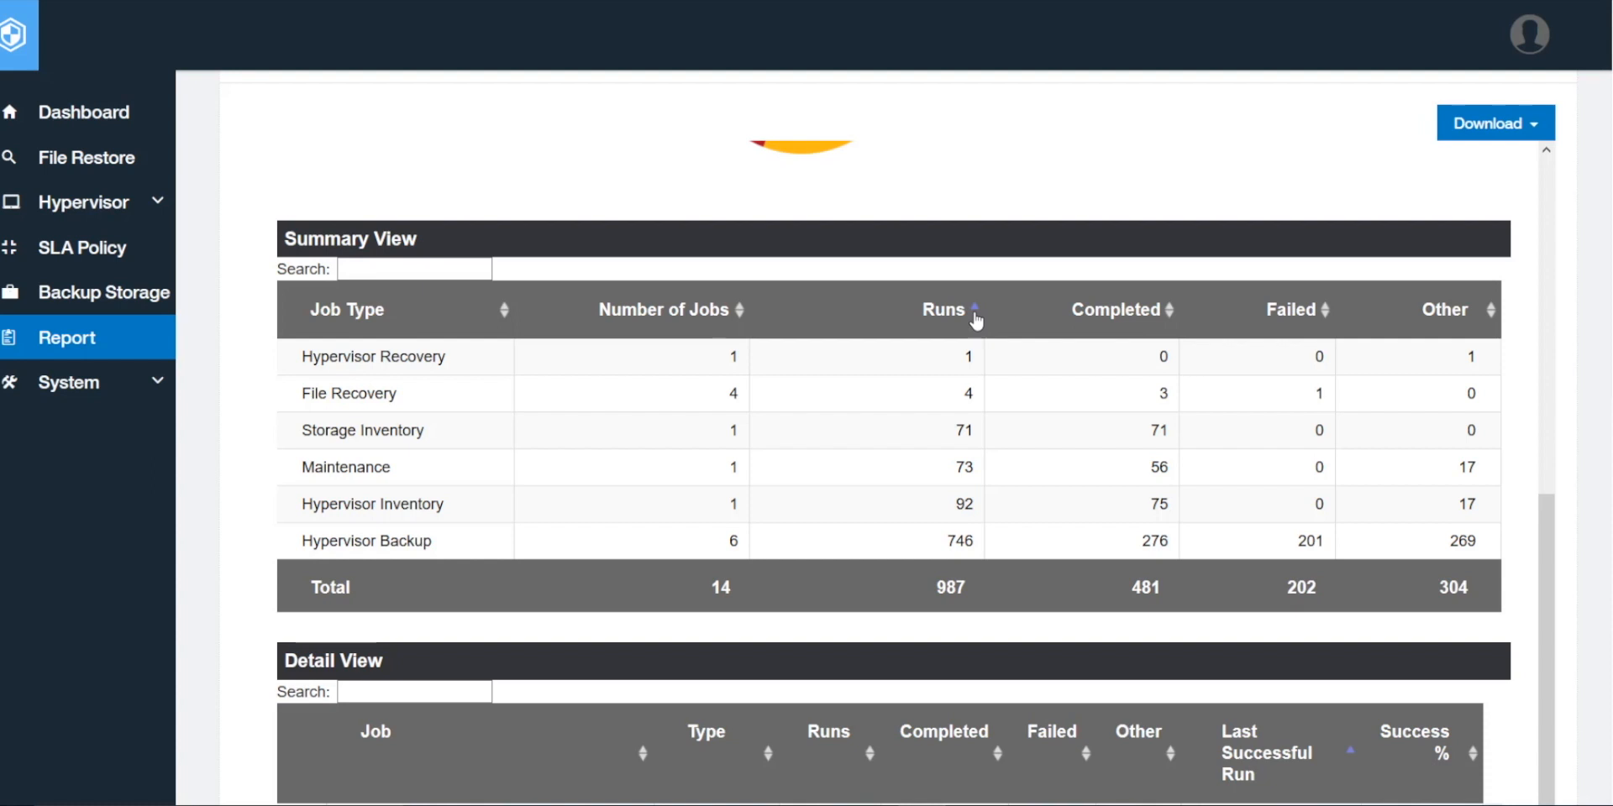
{"action": "left_click", "coordinate": [1168, 317]}
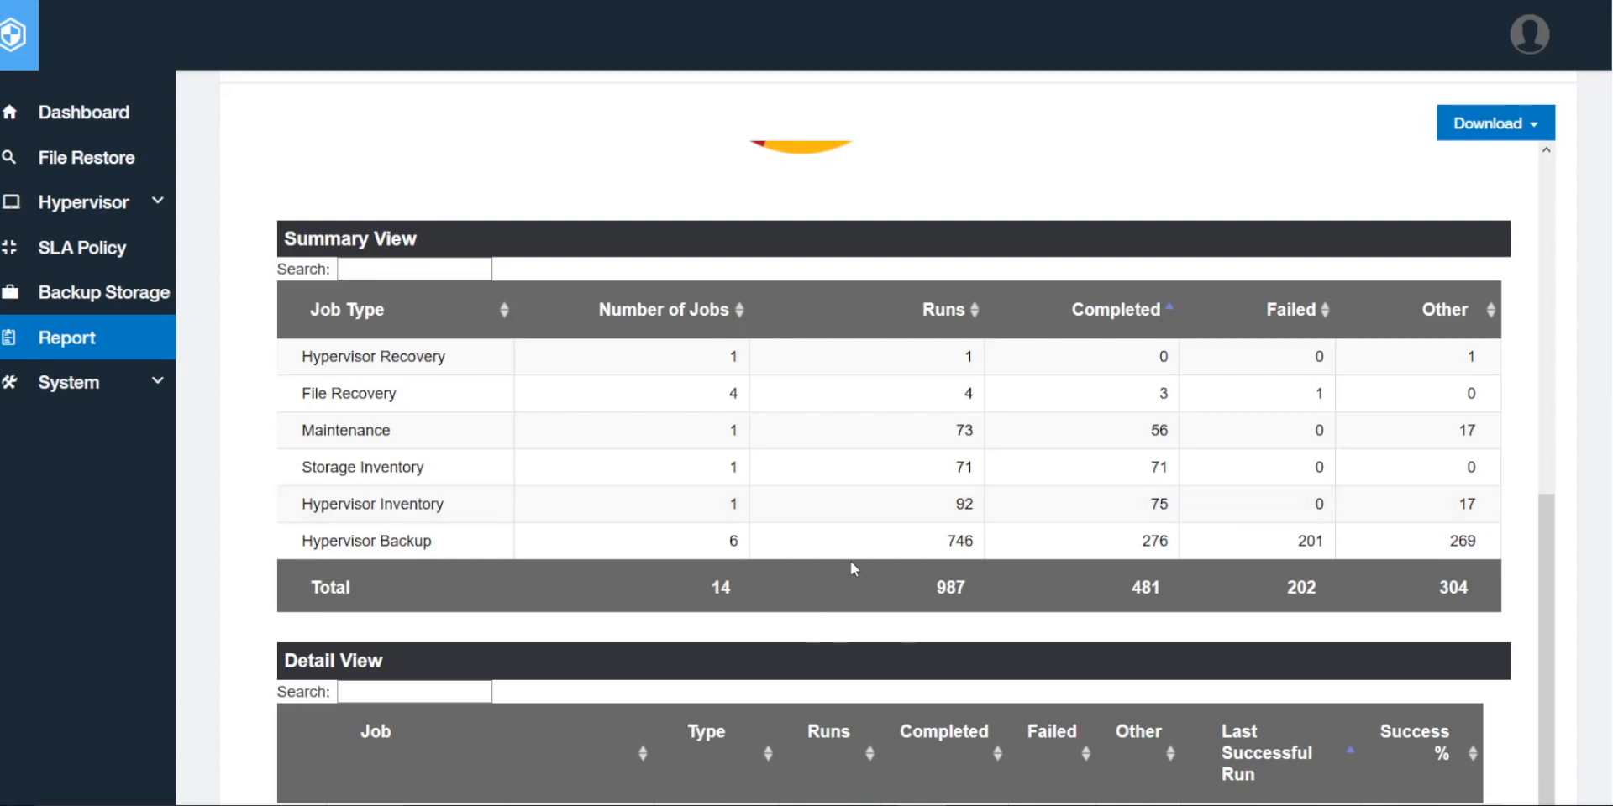
{"action": "scroll", "coordinate": [850, 561], "scroll_direction": "down", "scroll_amount": 3}
{"action": "scroll", "coordinate": [761, 748], "scroll_direction": "down", "scroll_amount": 3}
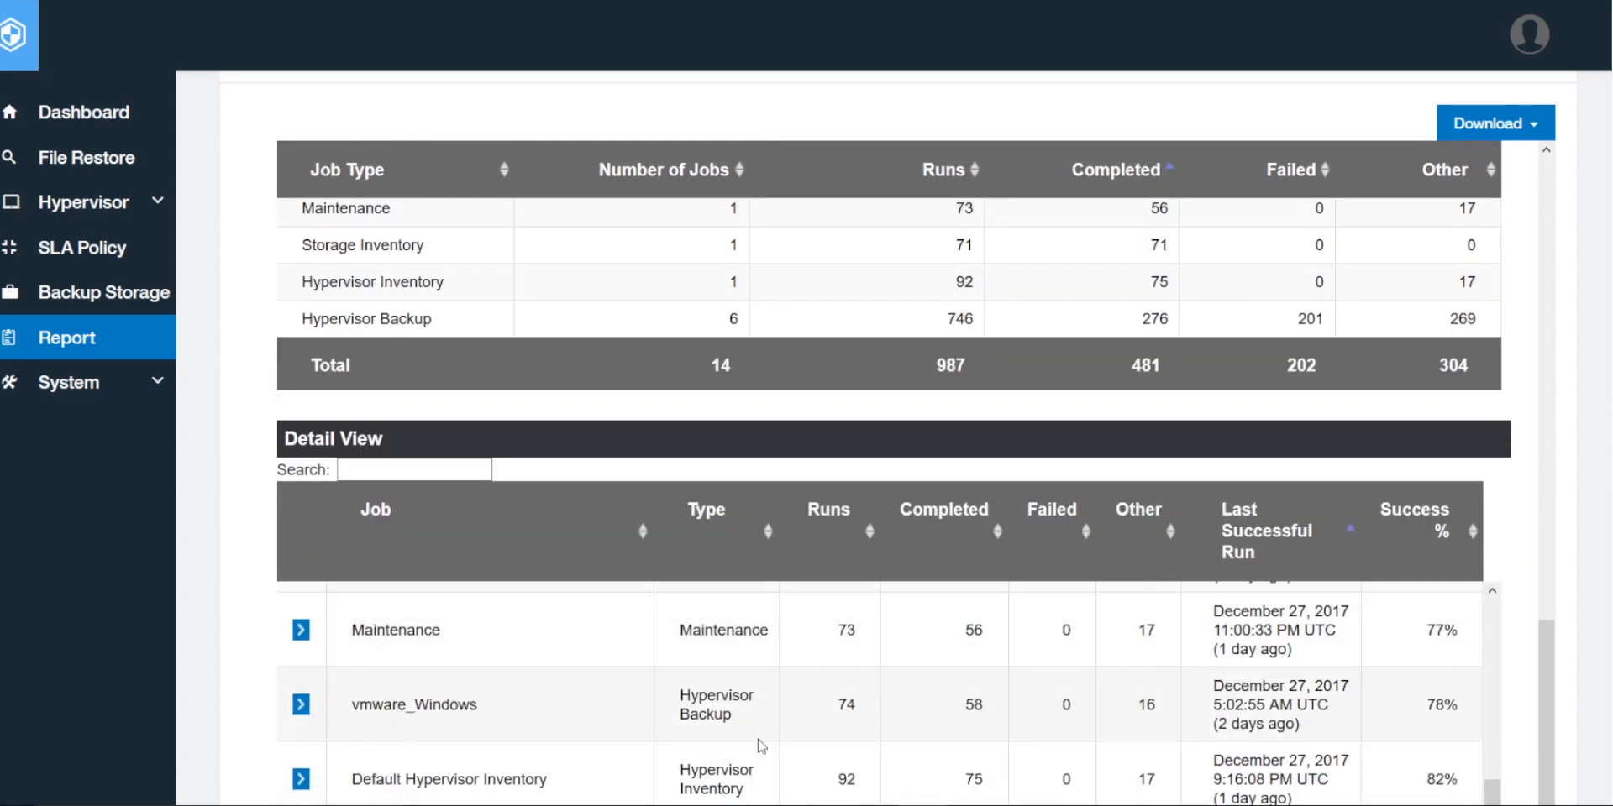
{"action": "scroll", "coordinate": [761, 747], "scroll_direction": "down", "scroll_amount": 1}
{"action": "scroll", "coordinate": [761, 747], "scroll_direction": "up", "scroll_amount": 4}
{"action": "scroll", "coordinate": [761, 747], "scroll_direction": "up", "scroll_amount": 1}
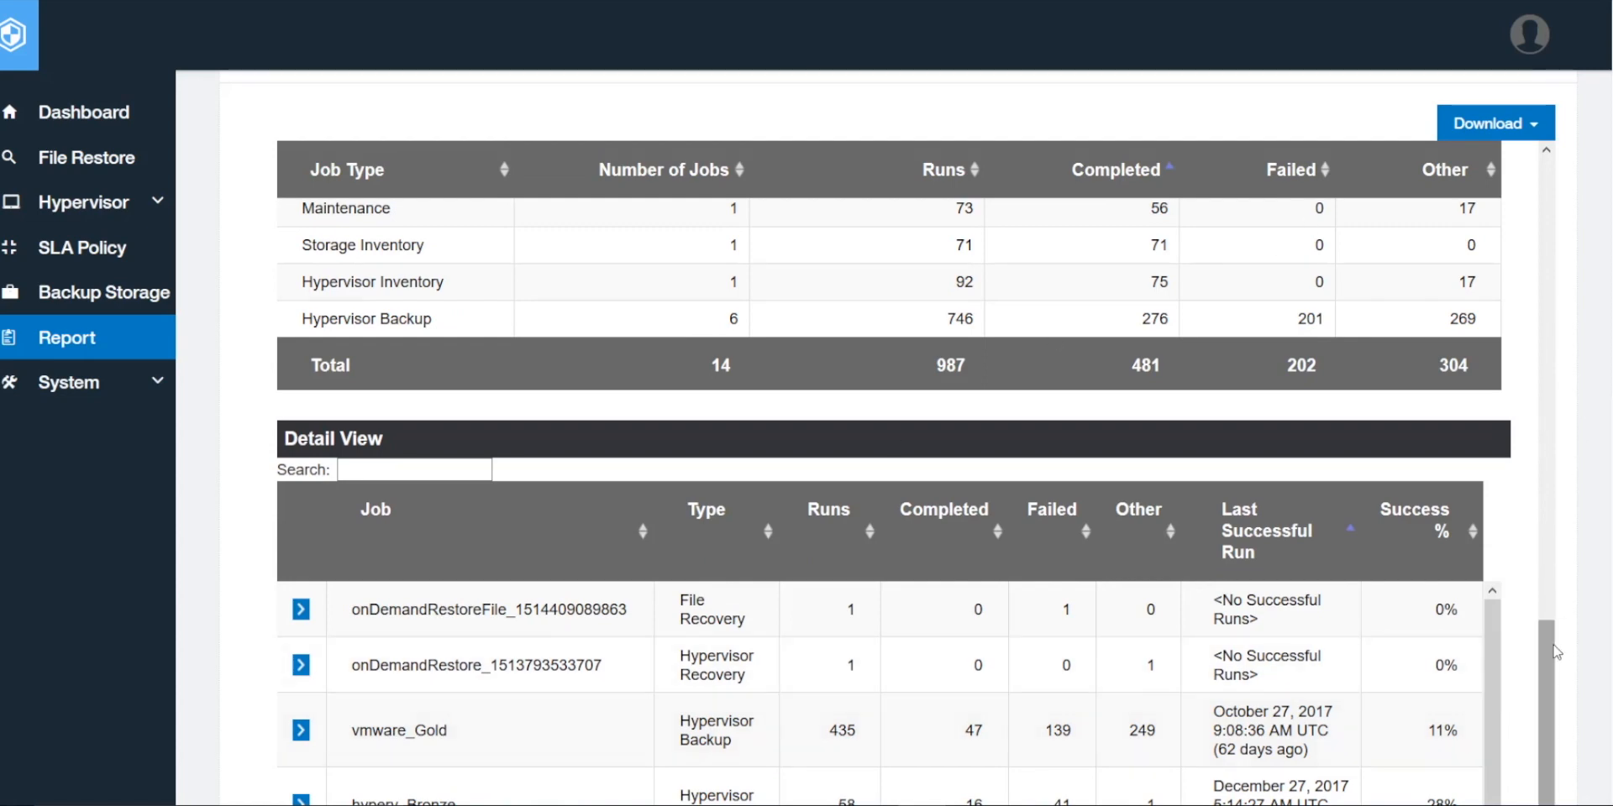
{"action": "left_click_drag", "start_coordinate": [1551, 643], "coordinate": [1544, 361]}
{"action": "left_click", "coordinate": [1476, 128]}
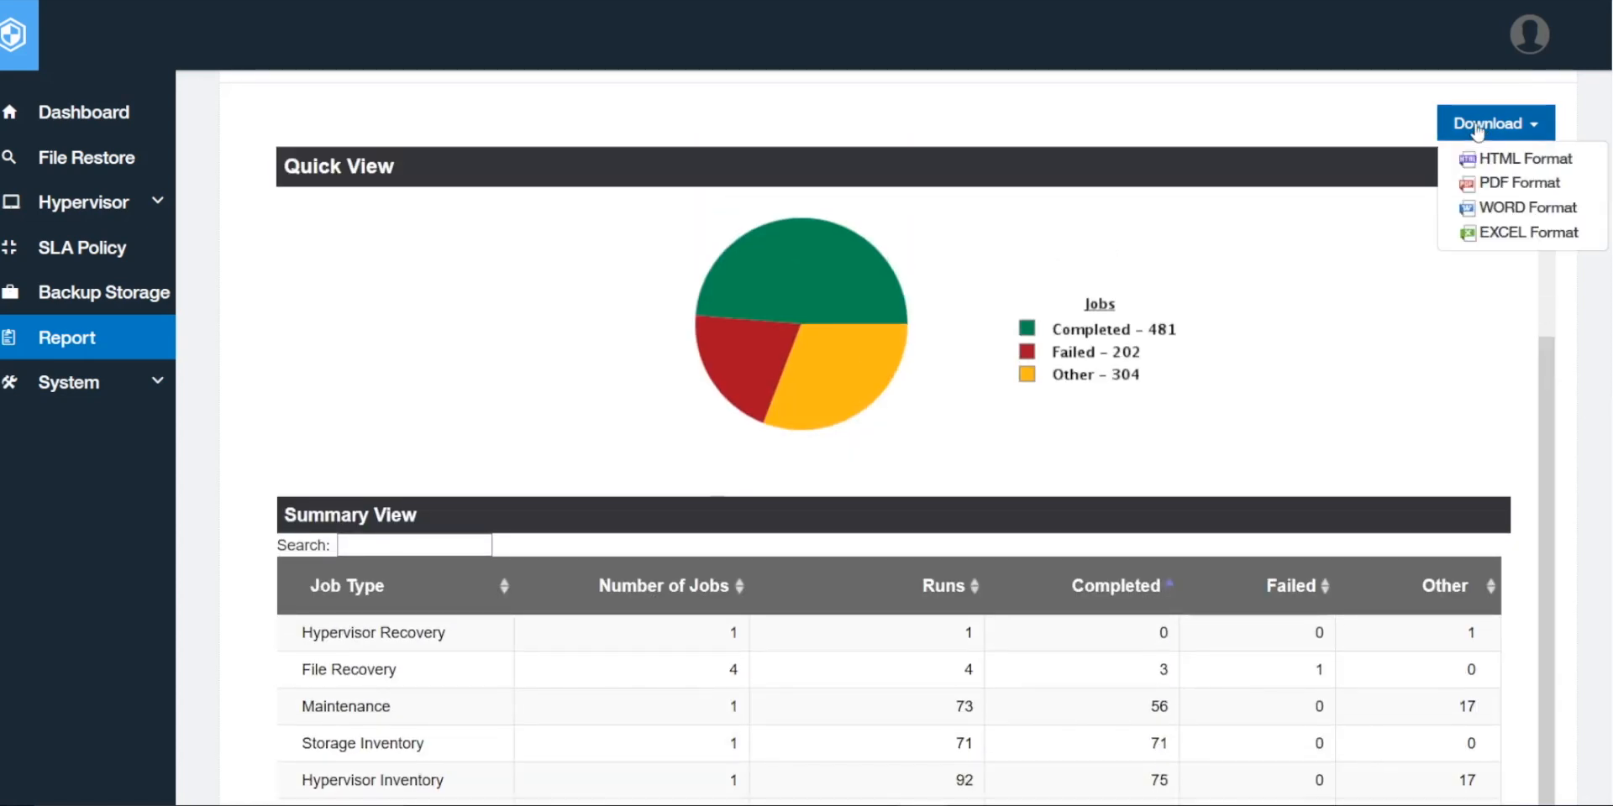
Step: Download the Job report in Word format as Job.doc into the VM SLA Policy Compliance folder
{"action": "left_click", "coordinate": [1469, 216]}
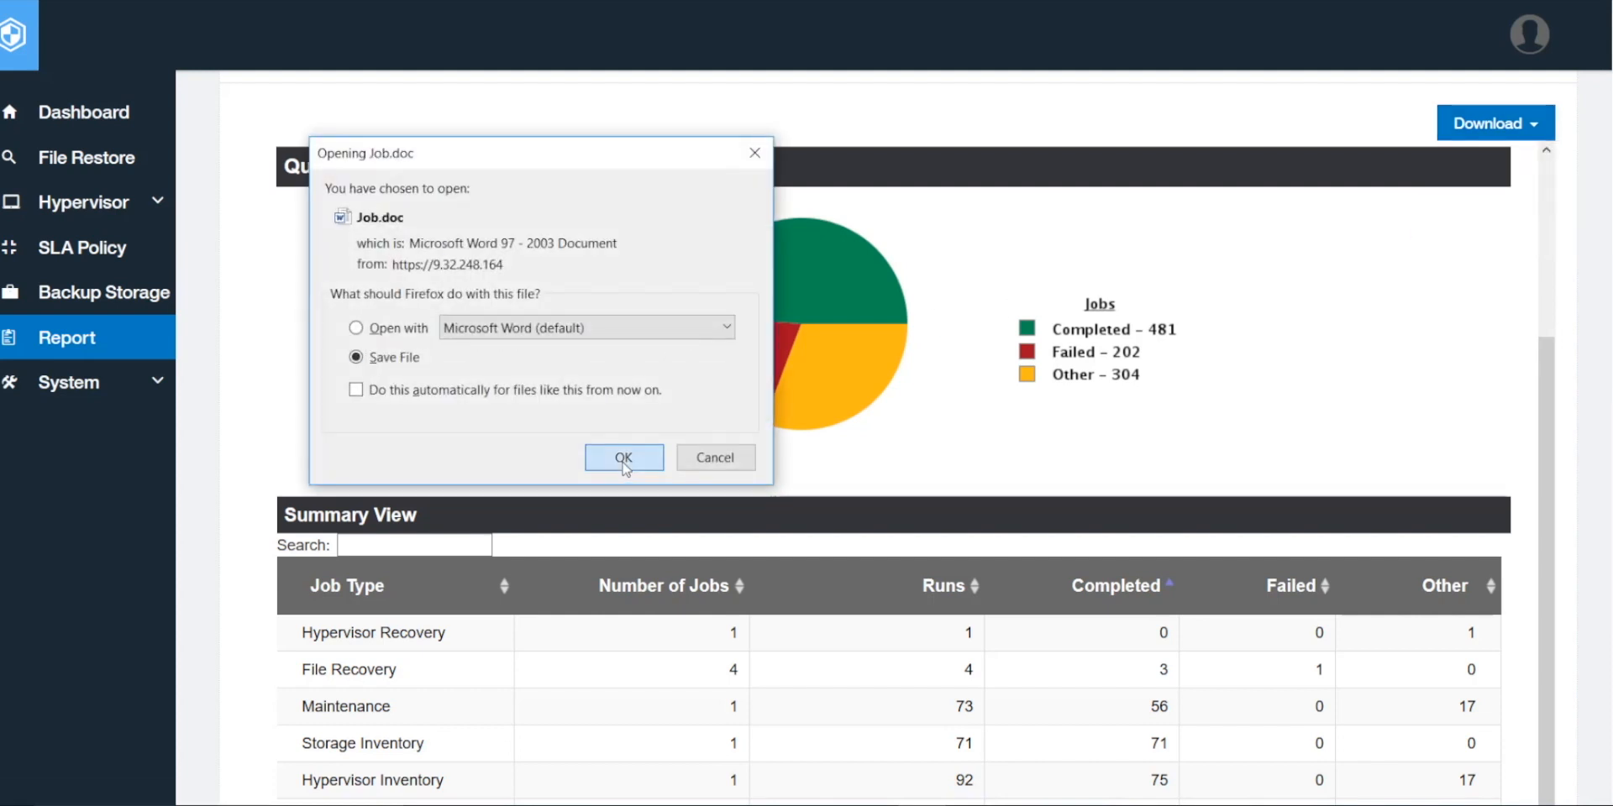
{"action": "left_click", "coordinate": [624, 463]}
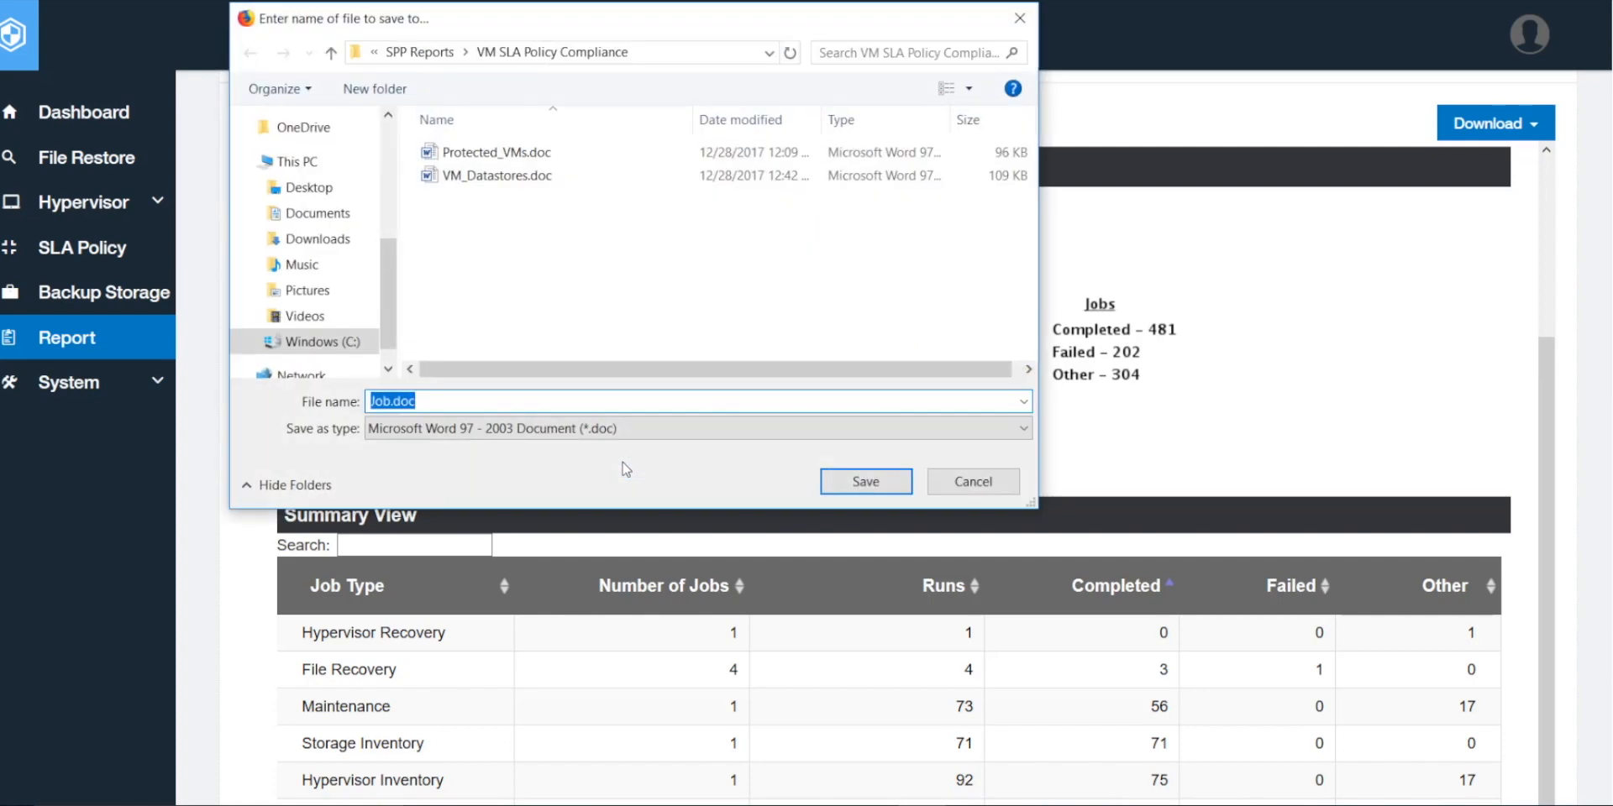
{"action": "left_click", "coordinate": [860, 482]}
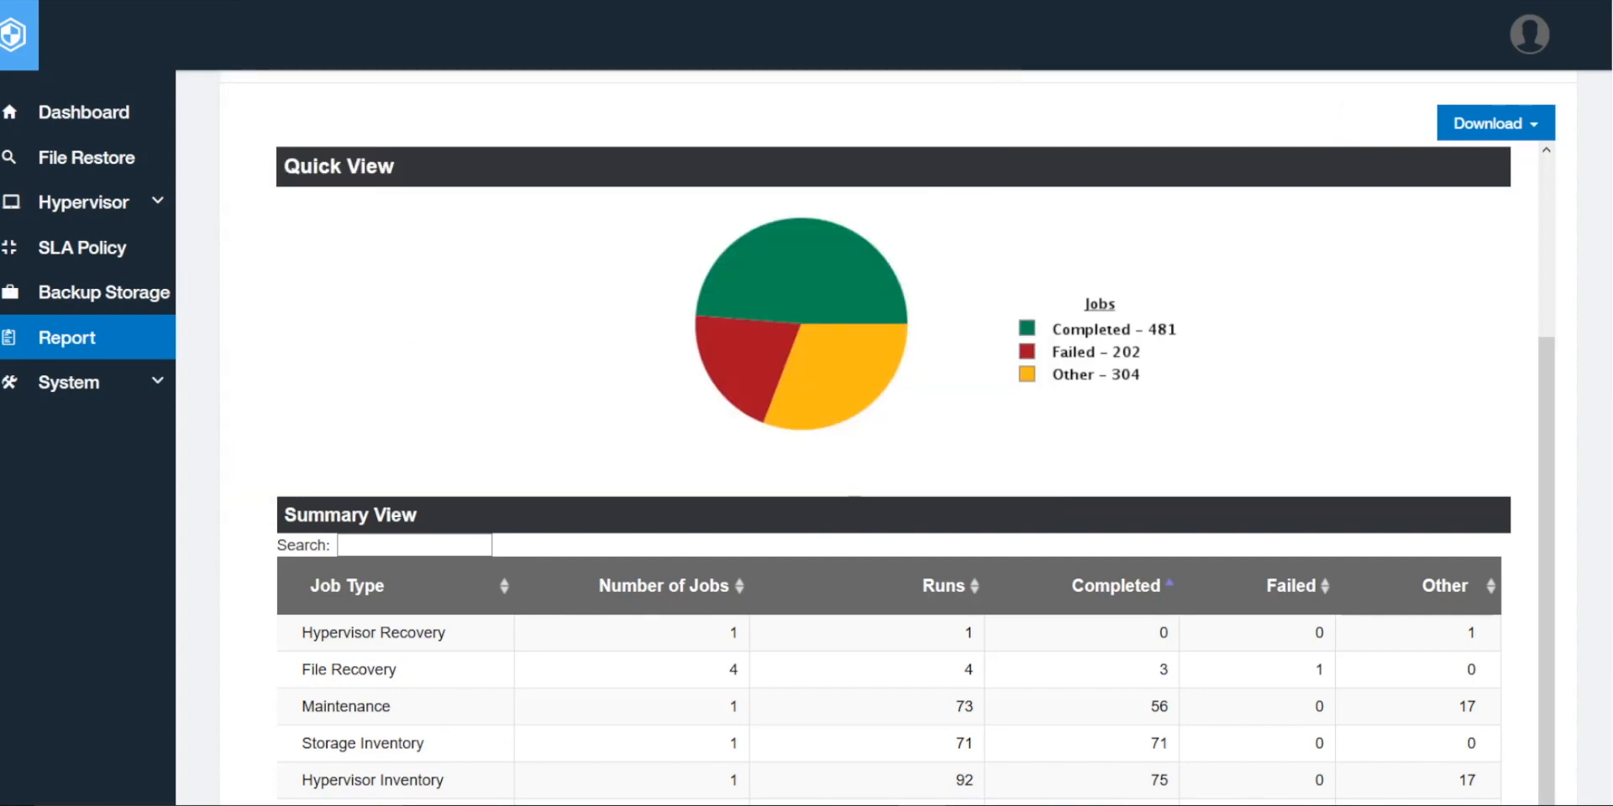
{"action": "scroll", "coordinate": [898, 437], "scroll_direction": "up", "scroll_amount": 6}
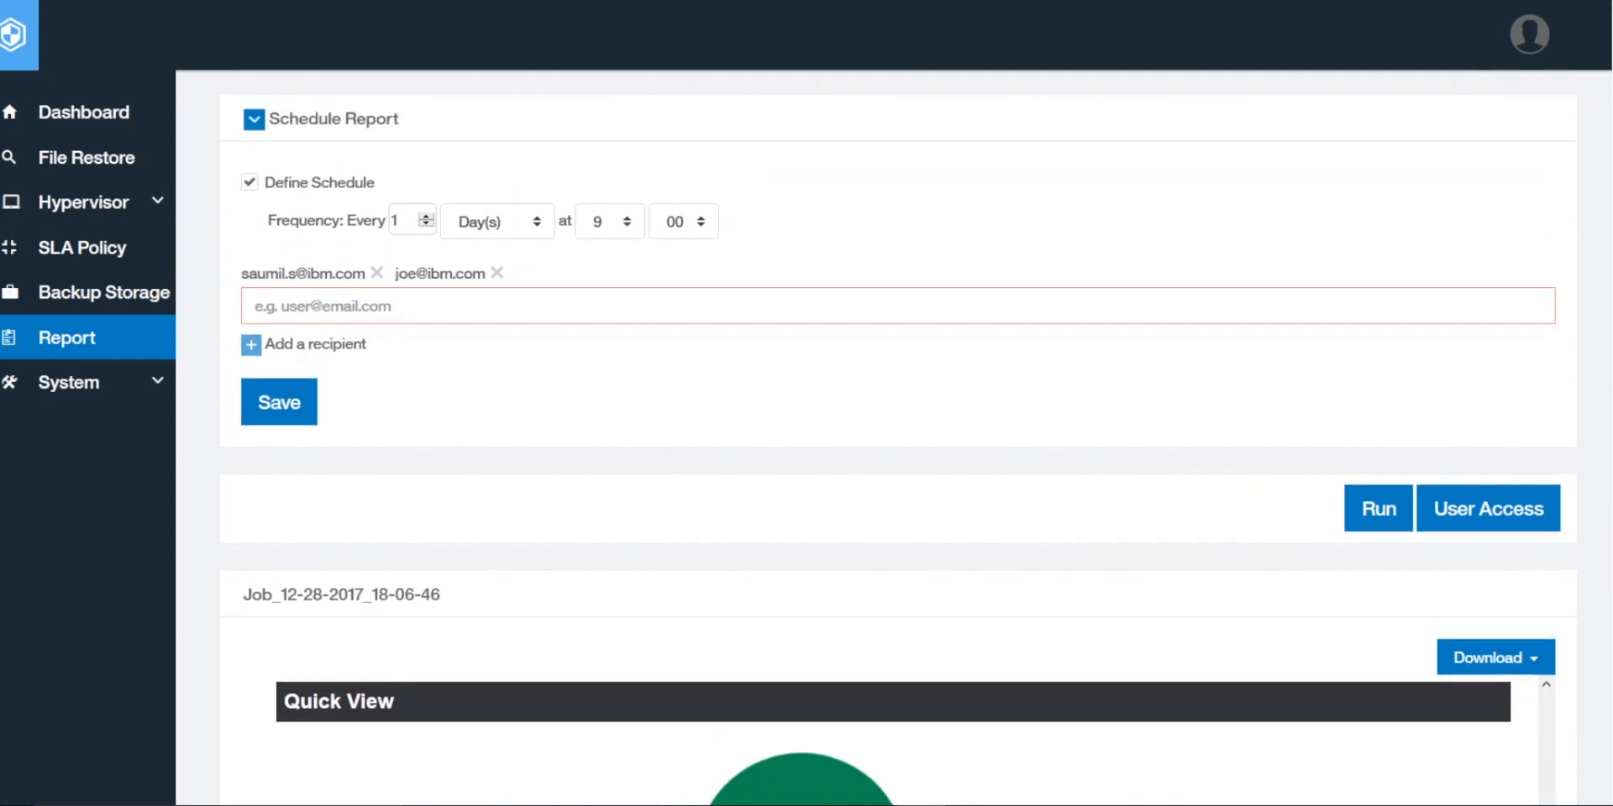
Step: Bring up the User Access settings for the Job report
{"action": "scroll", "coordinate": [897, 437], "scroll_direction": "up", "scroll_amount": 3}
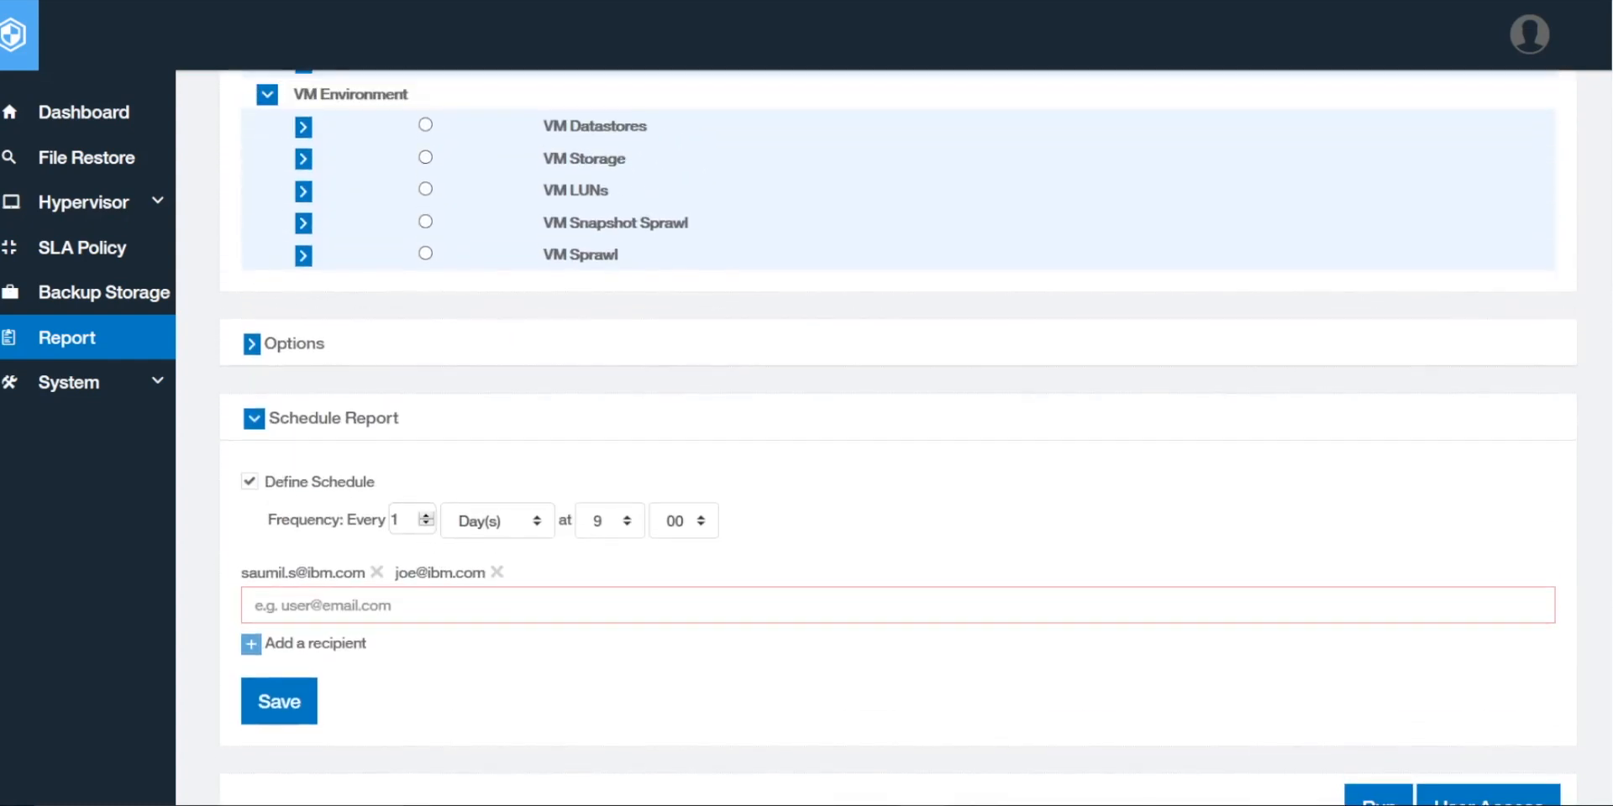
{"action": "scroll", "coordinate": [897, 437], "scroll_direction": "up", "scroll_amount": 1}
{"action": "scroll", "coordinate": [897, 437], "scroll_direction": "down", "scroll_amount": 3}
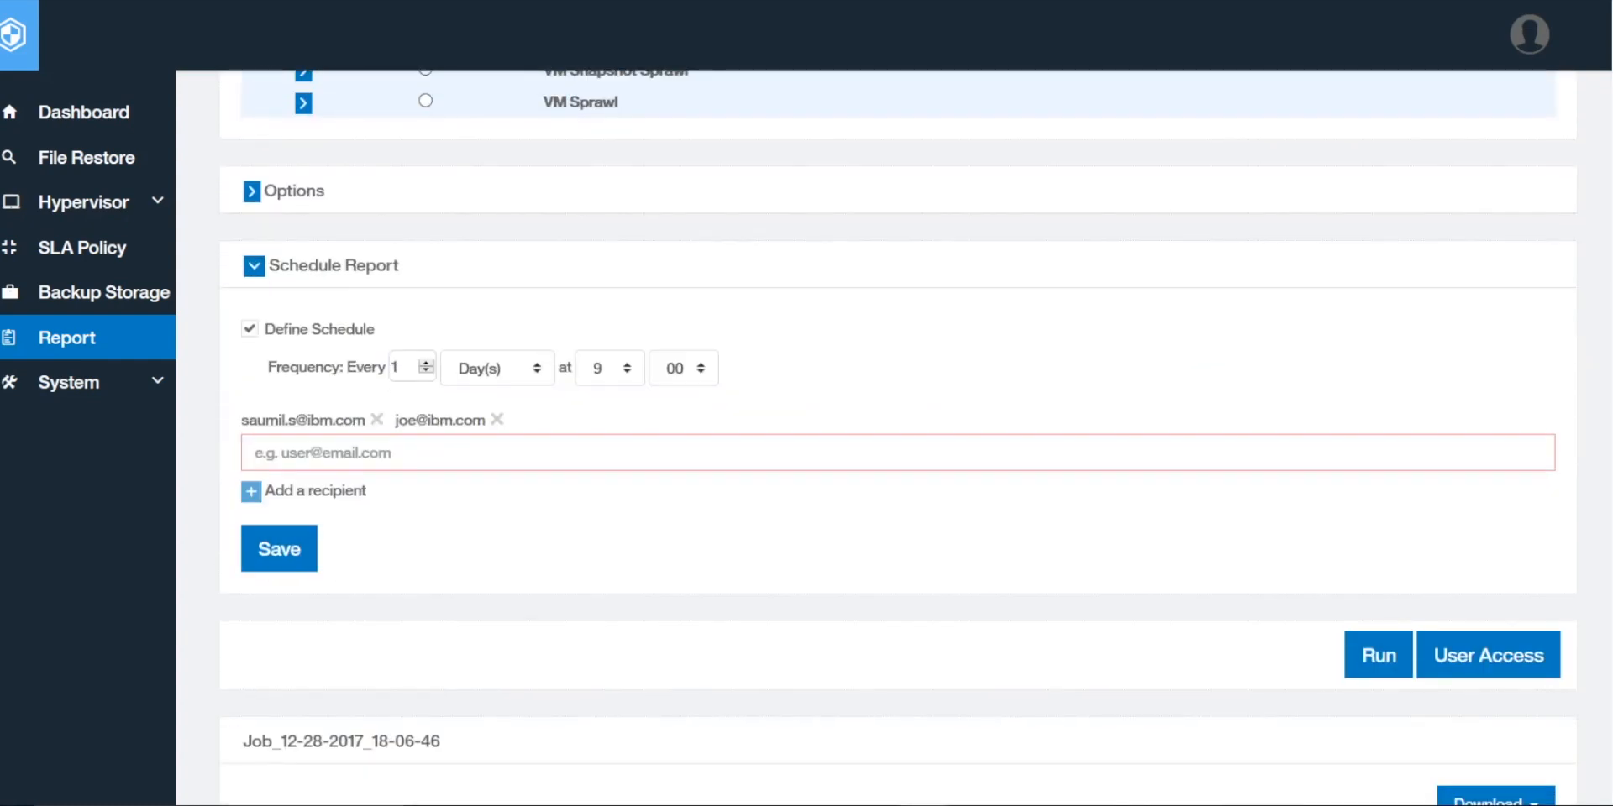
{"action": "scroll", "coordinate": [898, 437], "scroll_direction": "down", "scroll_amount": 2}
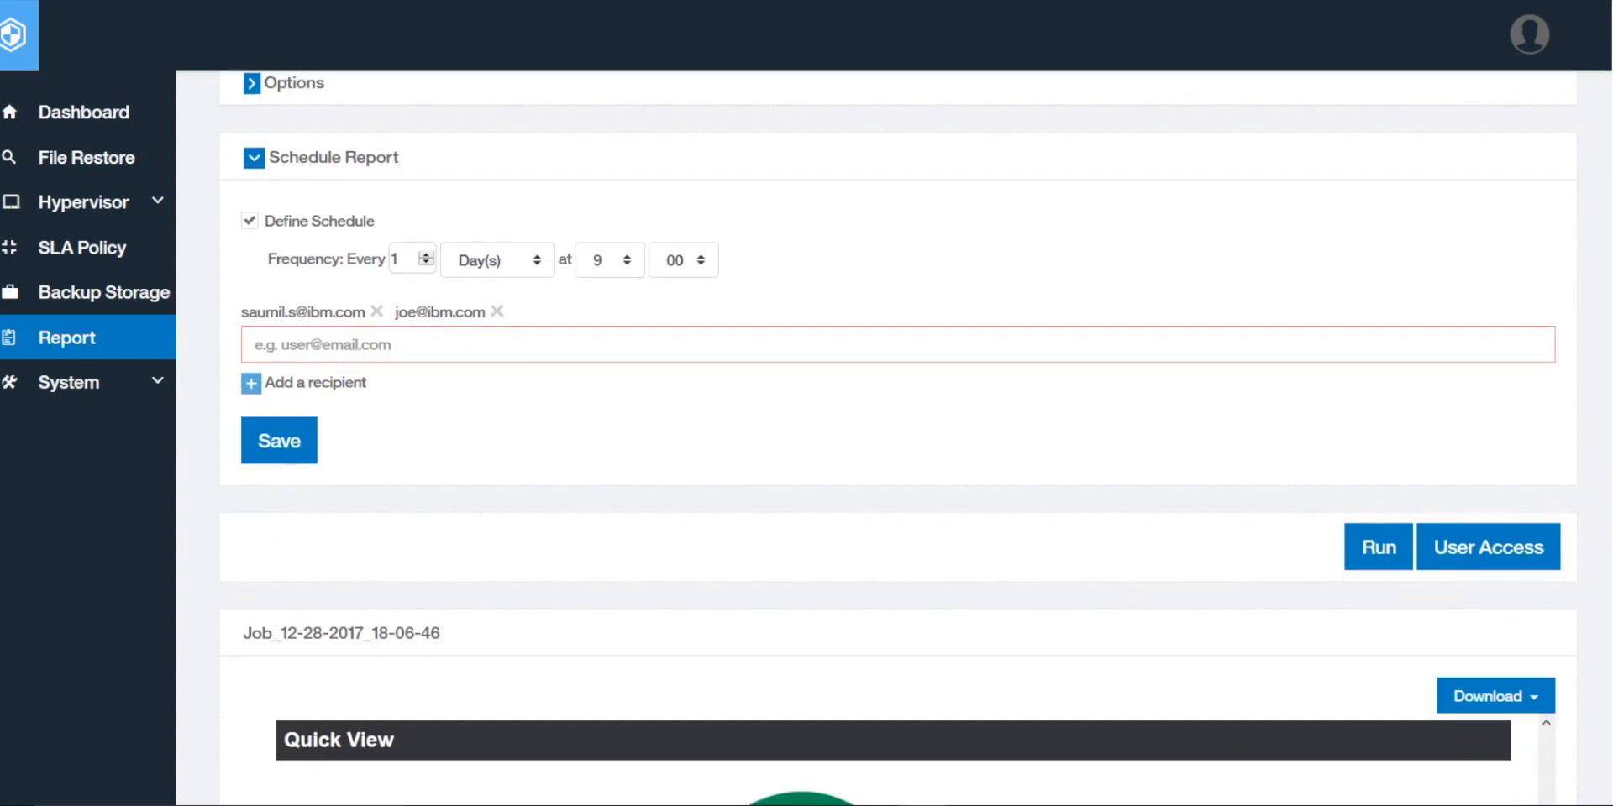
{"action": "scroll", "coordinate": [1478, 537], "scroll_direction": "down", "scroll_amount": 1}
{"action": "left_click", "coordinate": [1444, 504]}
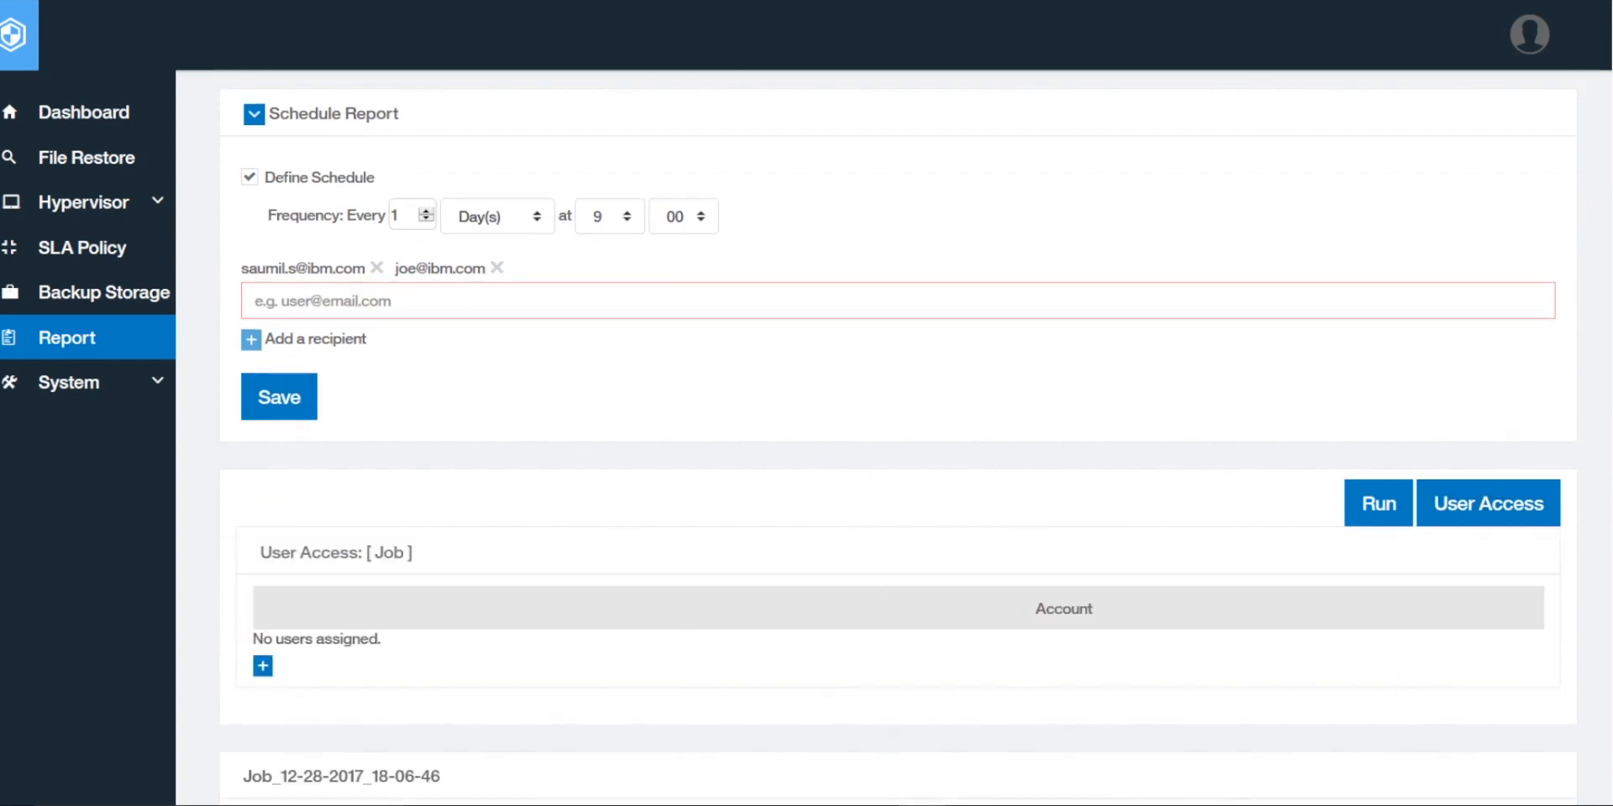
Step: Show the Add User list and tick the vmadmin account for access
{"action": "scroll", "coordinate": [1461, 454], "scroll_direction": "down", "scroll_amount": 3}
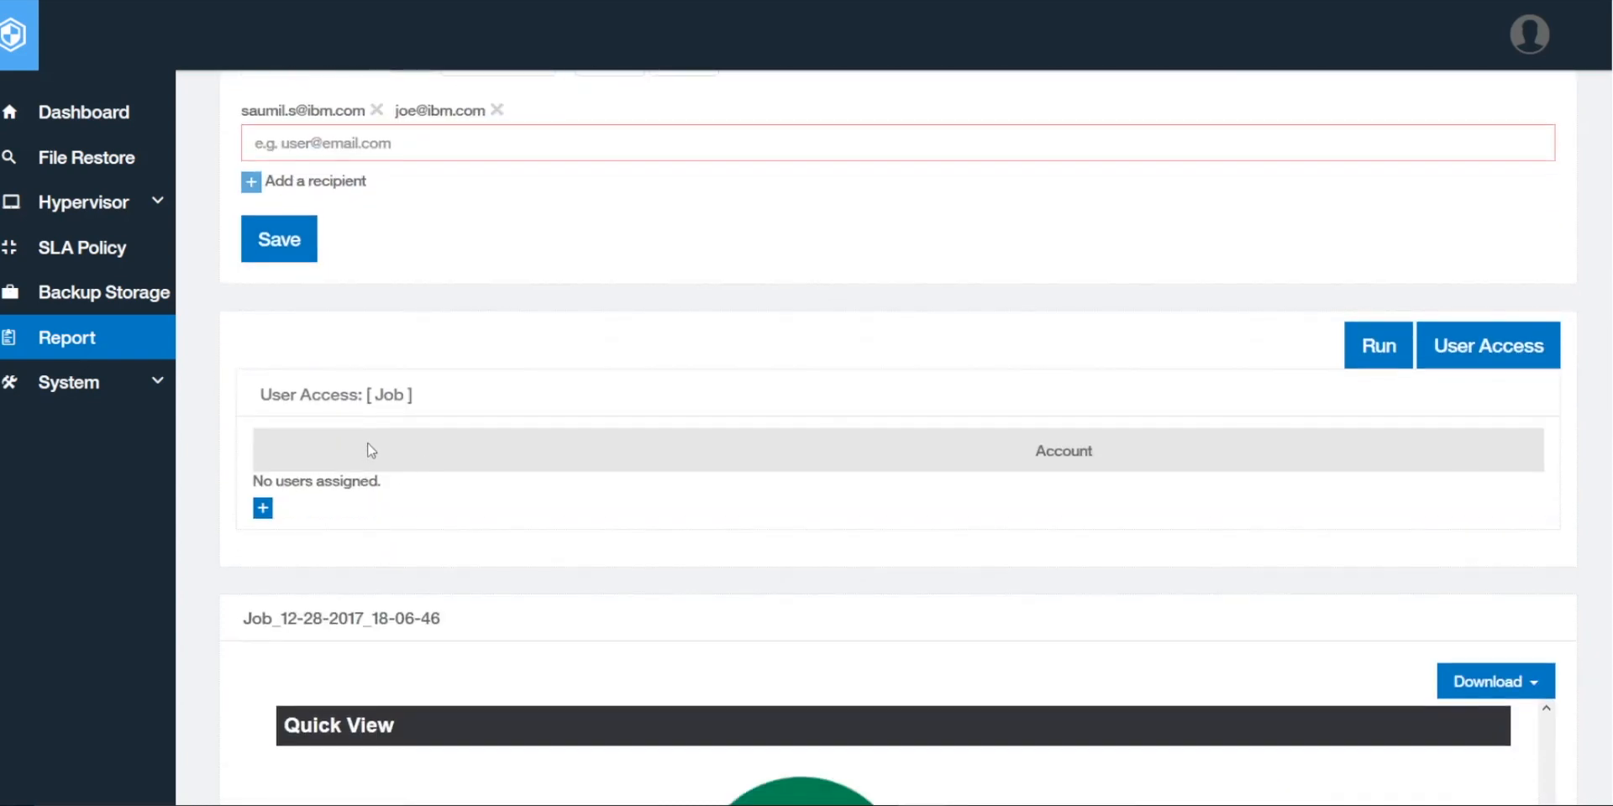
{"action": "left_click", "coordinate": [262, 508]}
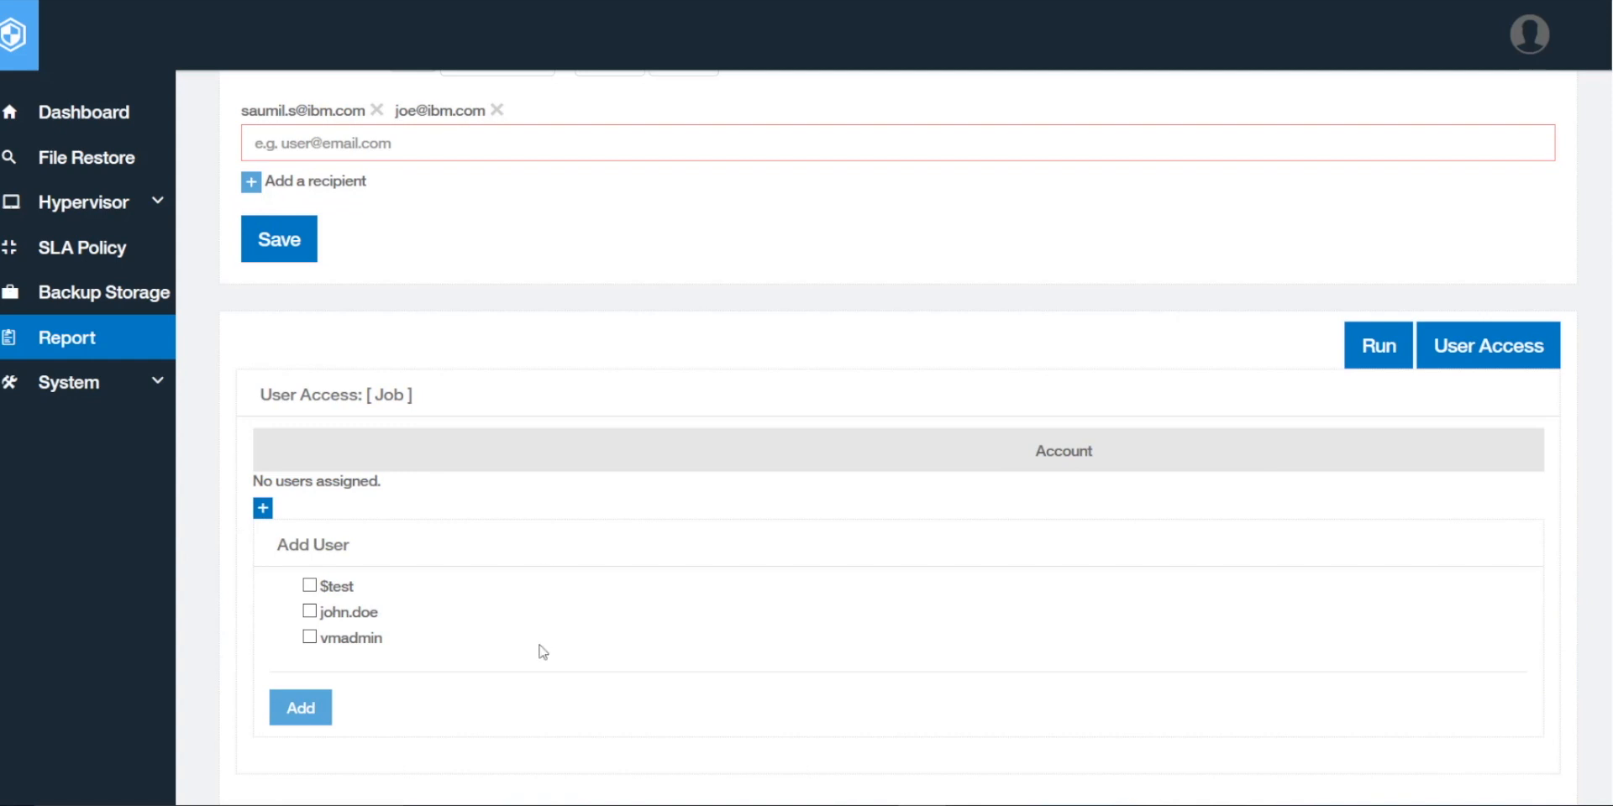
{"action": "scroll", "coordinate": [541, 652], "scroll_direction": "down", "scroll_amount": 2}
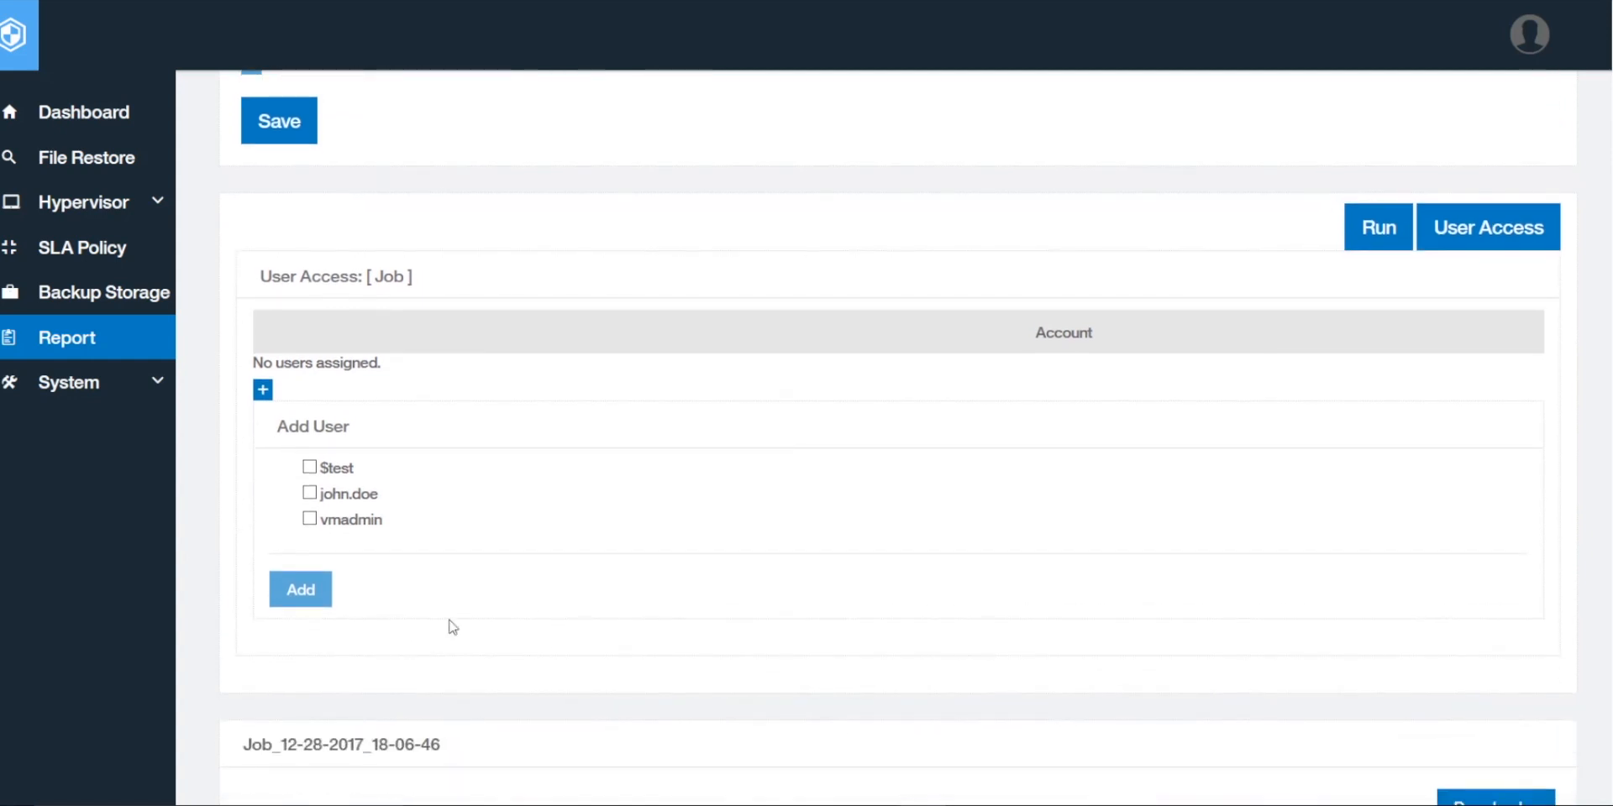
{"action": "left_click", "coordinate": [309, 520]}
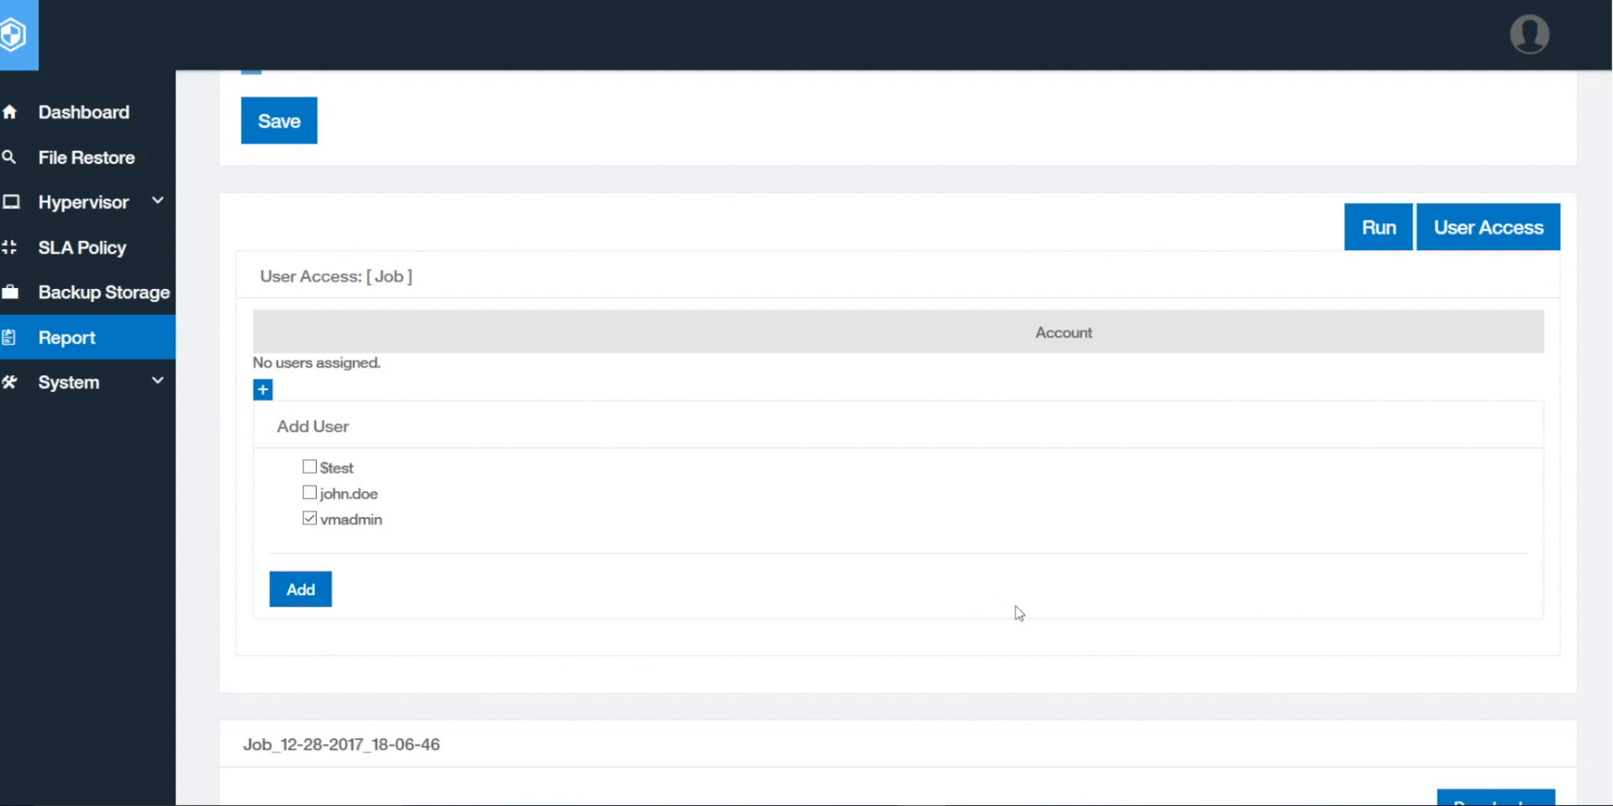
{"action": "scroll", "coordinate": [1018, 614], "scroll_direction": "down", "scroll_amount": 3}
{"action": "scroll", "coordinate": [1139, 522], "scroll_direction": "down", "scroll_amount": 6}
{"action": "scroll", "coordinate": [1044, 586], "scroll_direction": "up", "scroll_amount": 3}
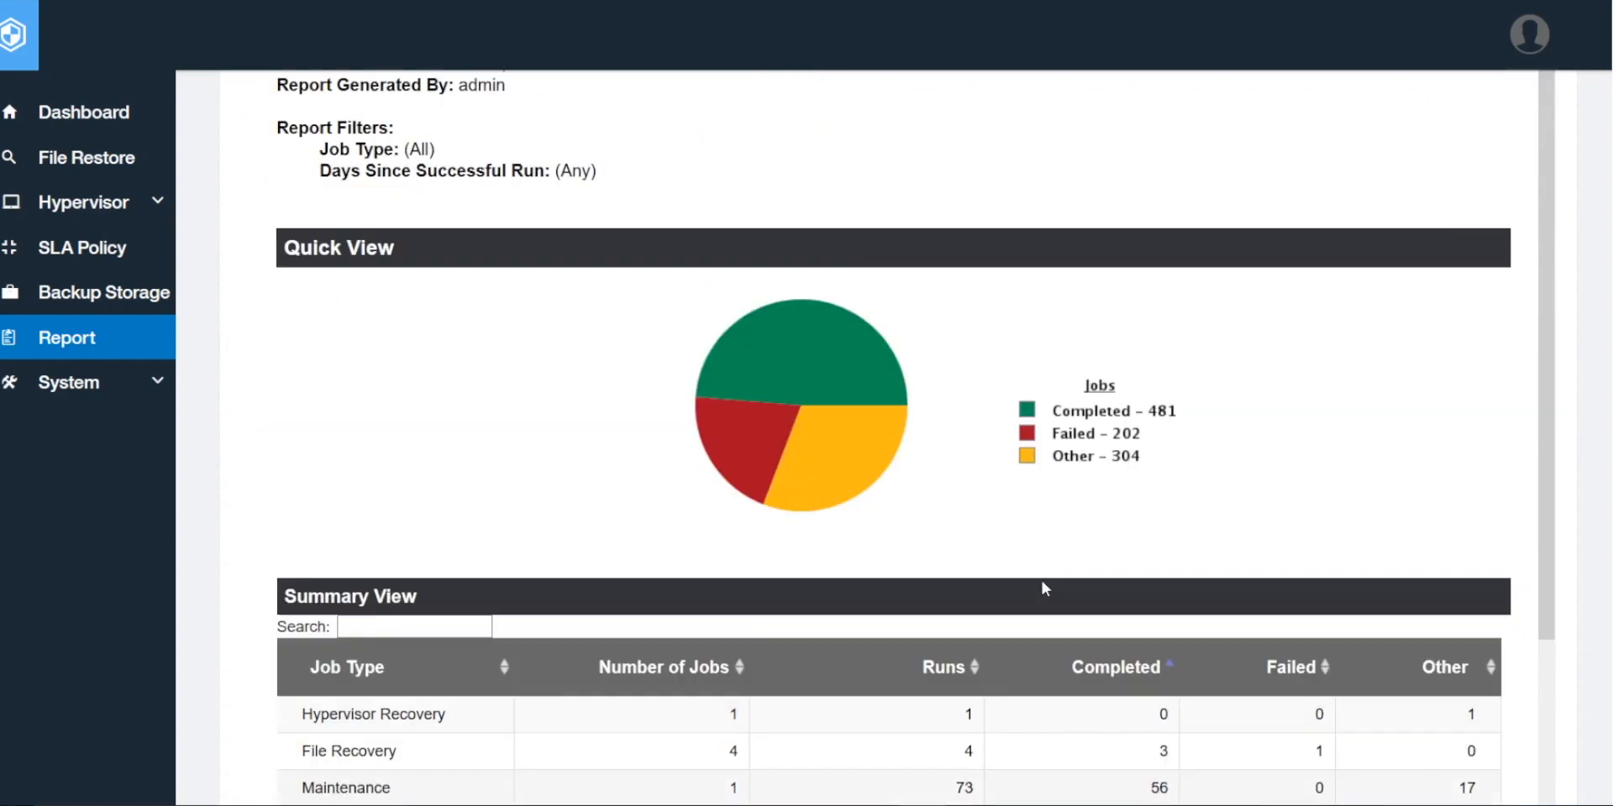
{"action": "scroll", "coordinate": [1044, 587], "scroll_direction": "up", "scroll_amount": 1}
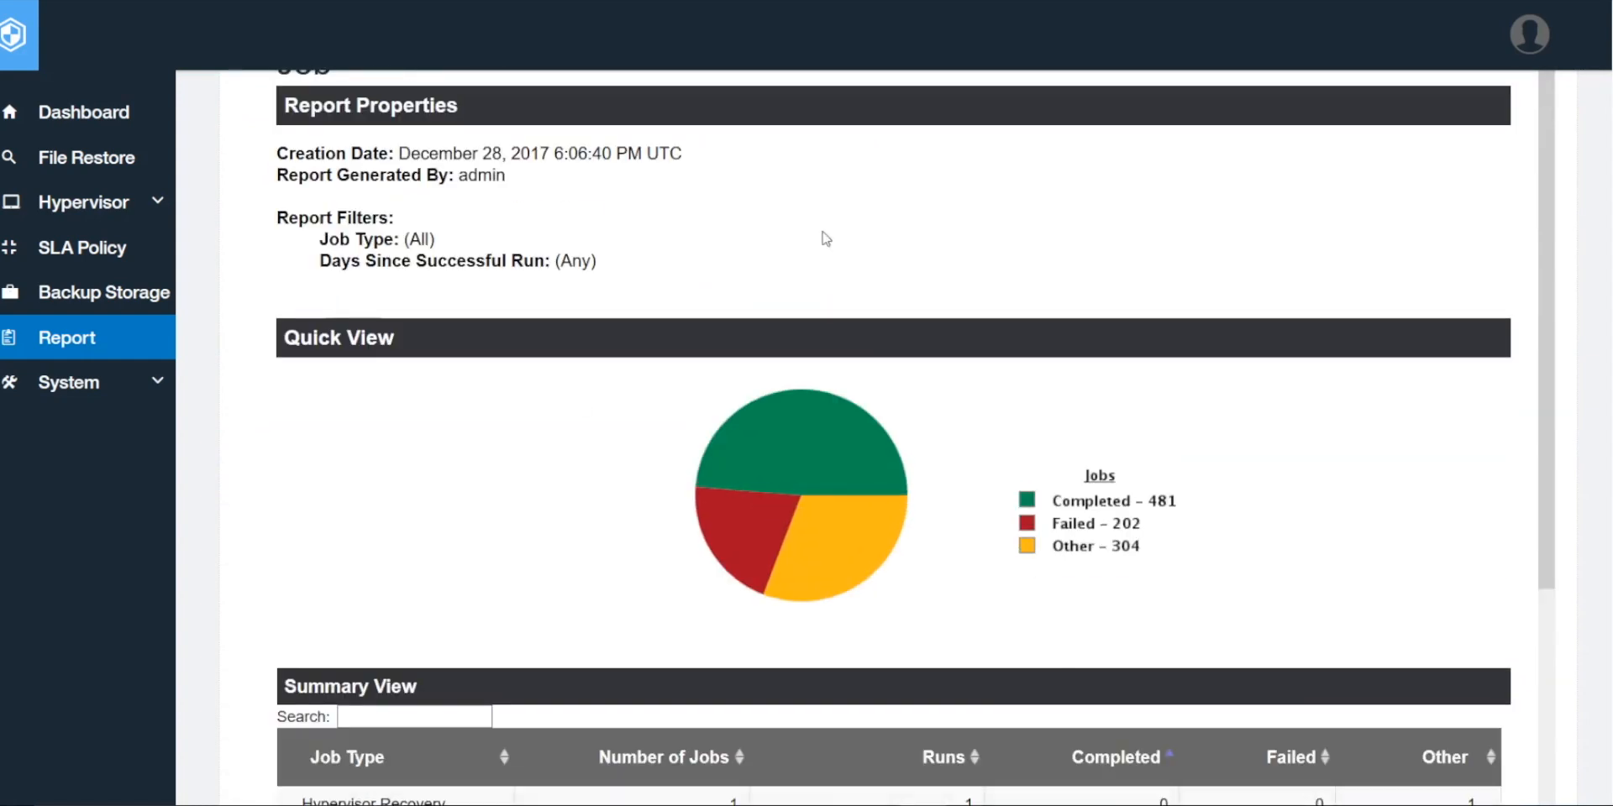
{"action": "scroll", "coordinate": [897, 437], "scroll_direction": "up", "scroll_amount": 20}
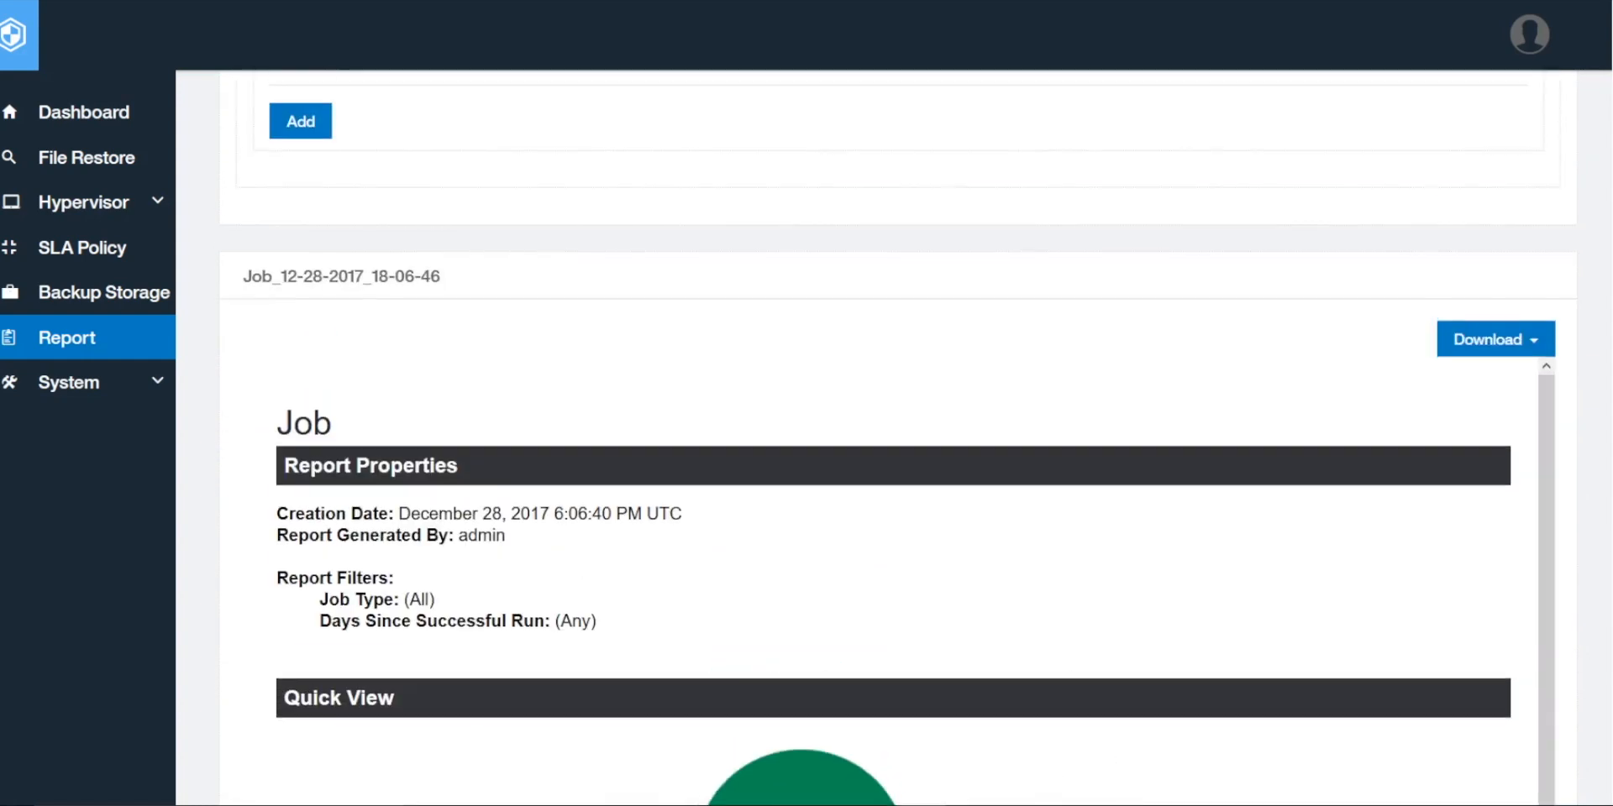